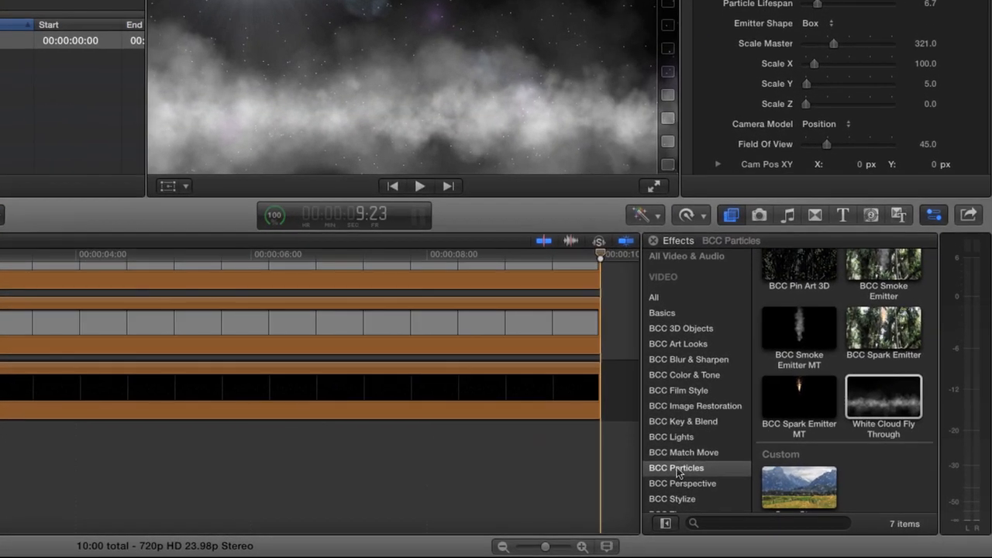
Select the White Cloud Fly Through effect in the BCC Particles category to show the finished preset.
click(889, 398)
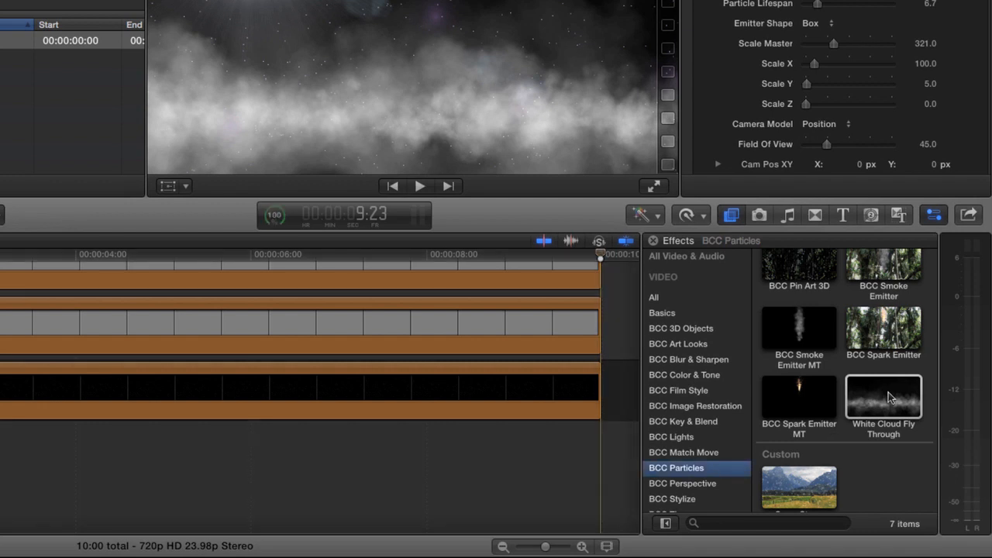
click(889, 398)
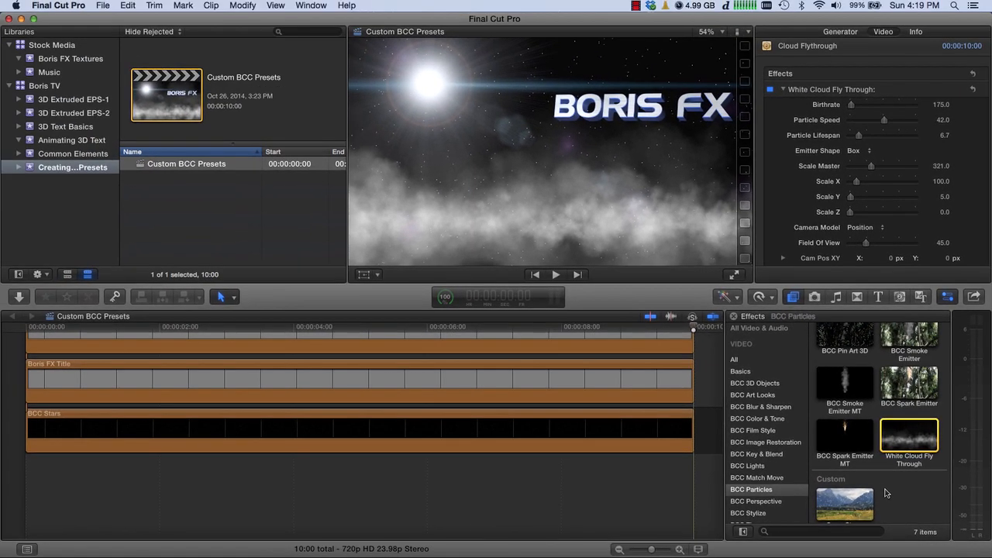
Switch to Motion with its Project Browser showing and hide all other applications.
key(super+Tab)
key(super+Tab)
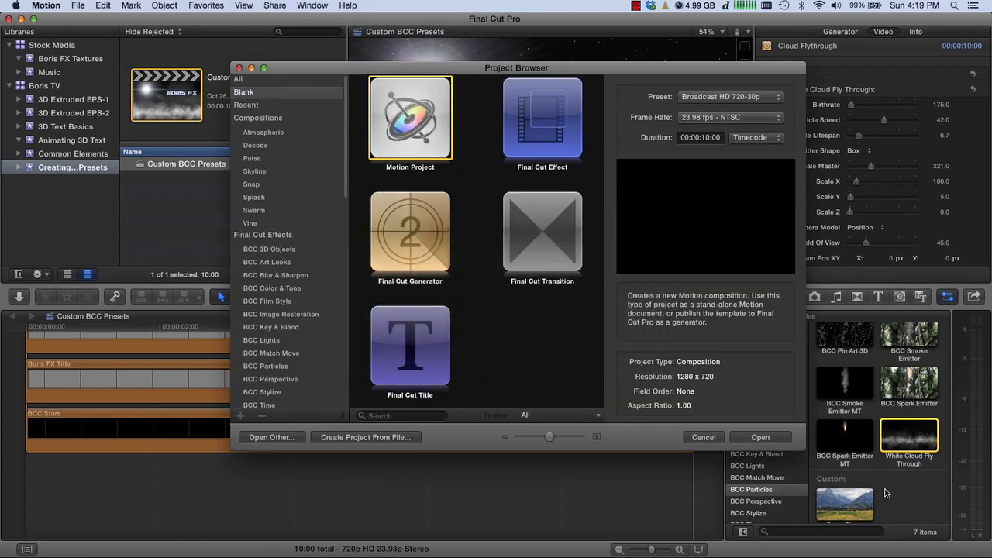
key(super+alt+h)
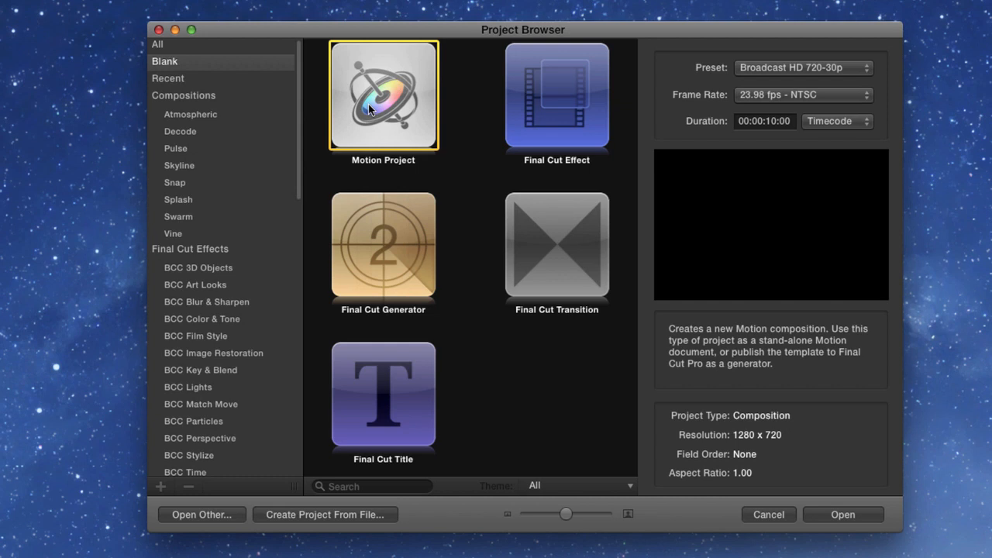
Look over the blank project types and create a new Final Cut Effect project.
click(505, 133)
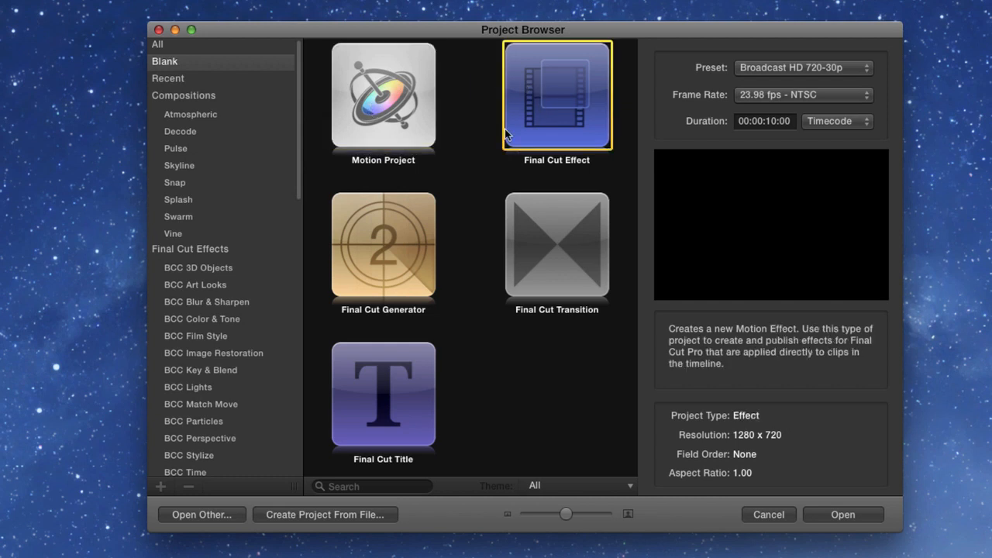
click(379, 242)
click(523, 236)
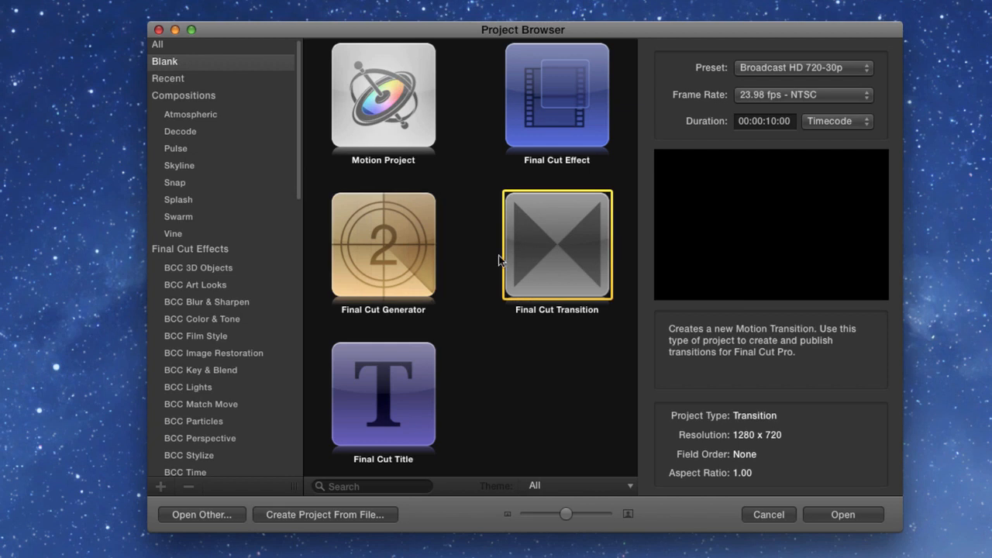
click(358, 377)
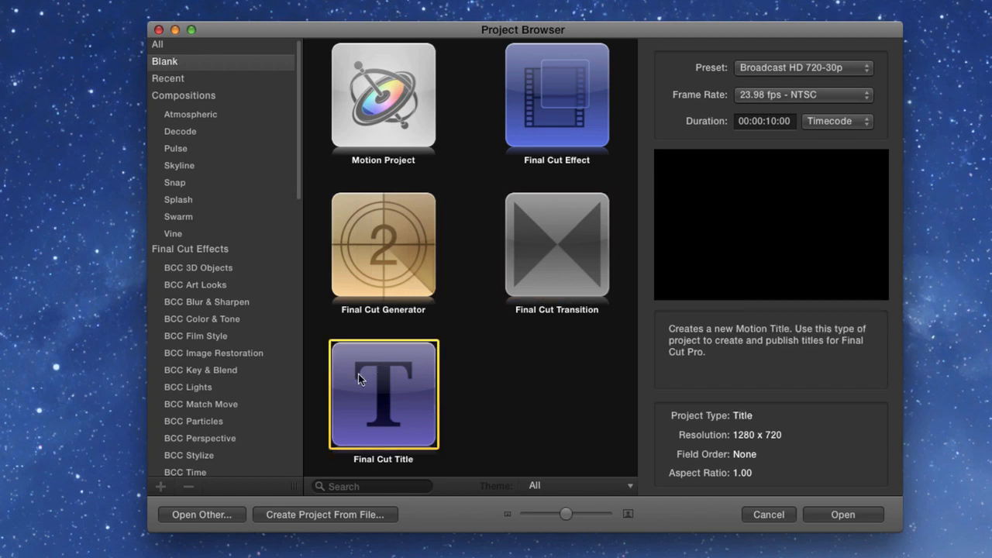
click(554, 95)
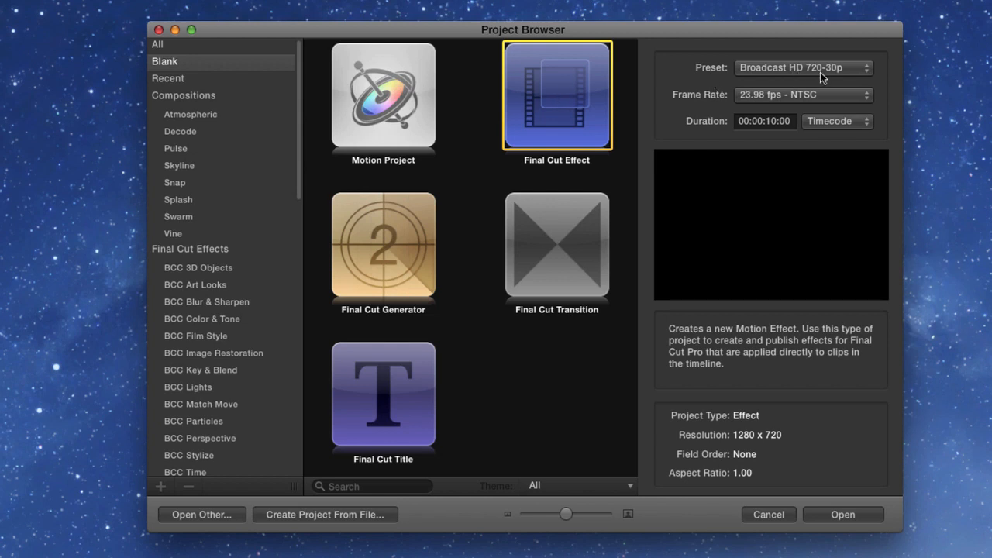
click(836, 507)
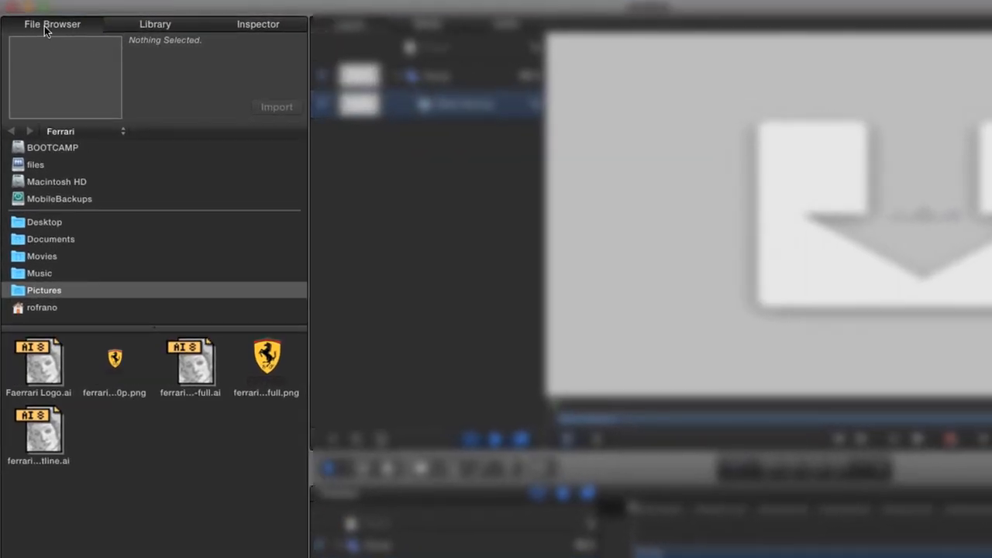
Look at the Library and Inspector, and fit the whole canvas in view.
click(146, 25)
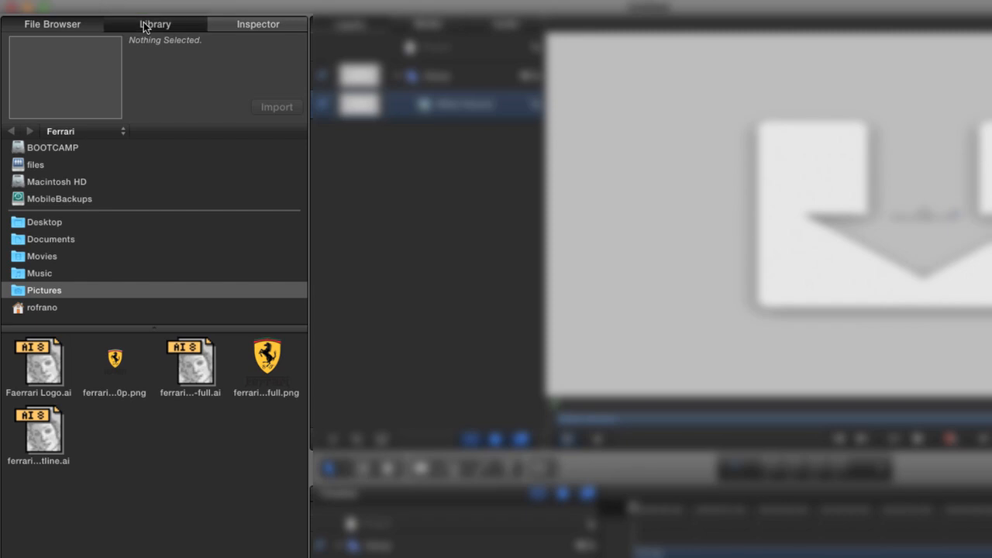
click(241, 26)
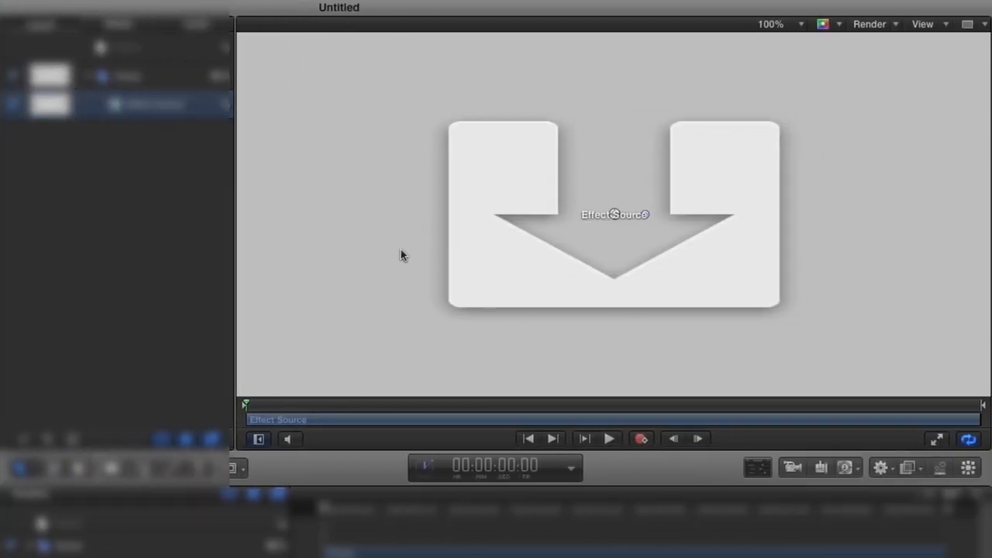
key(shift+z)
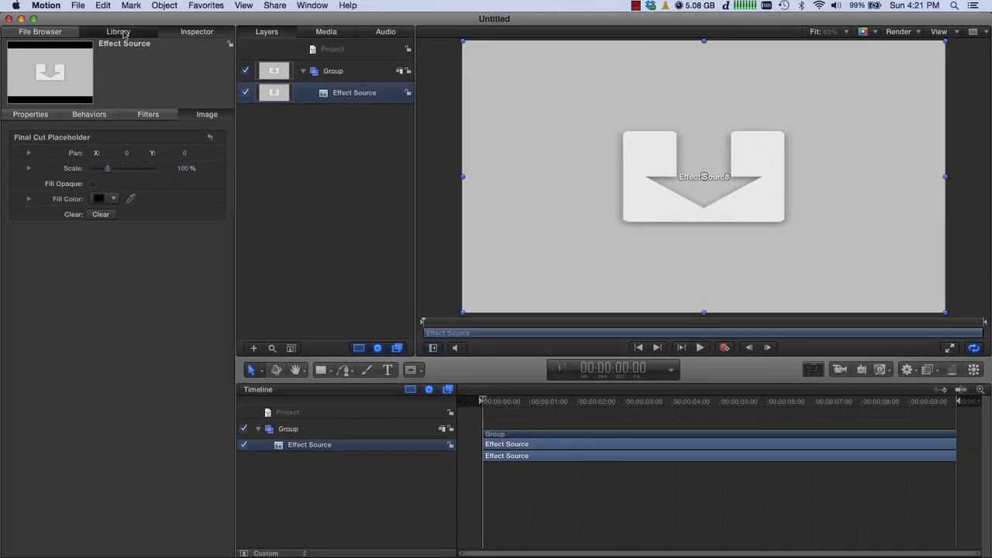
Apply the BCC Particle Emitter 3D filter from the BCC Particles category to the Effect Source layer.
click(120, 32)
click(29, 139)
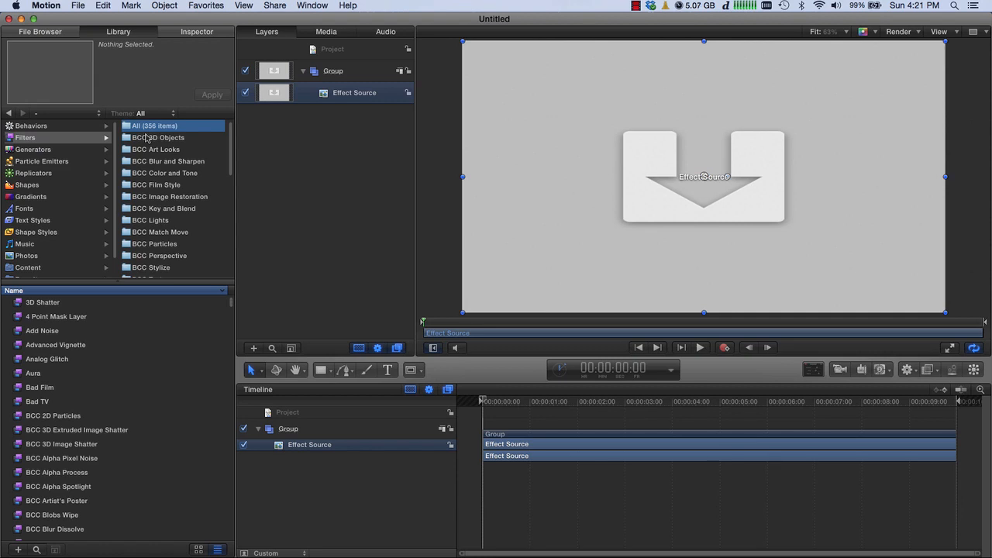
click(152, 247)
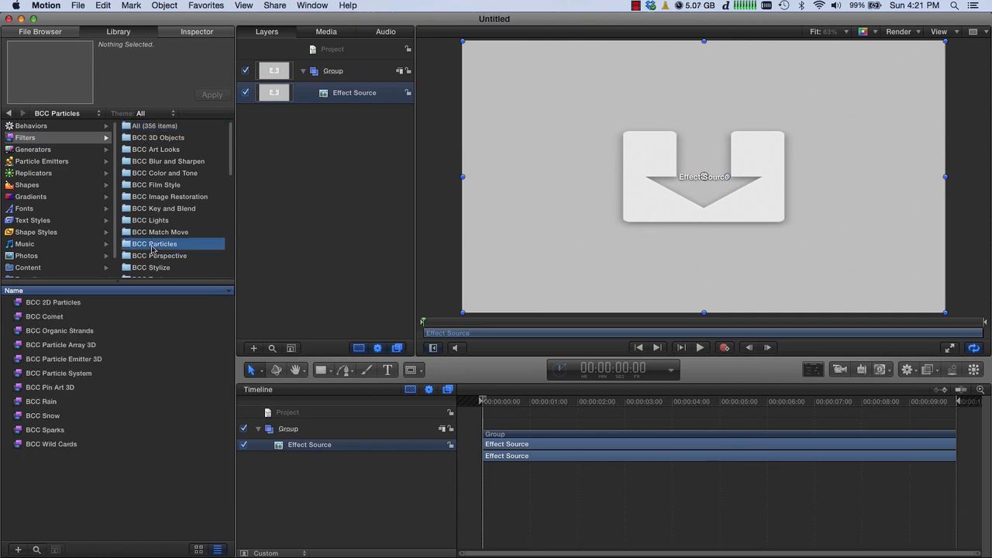
click(62, 360)
drag(61, 364, 332, 450)
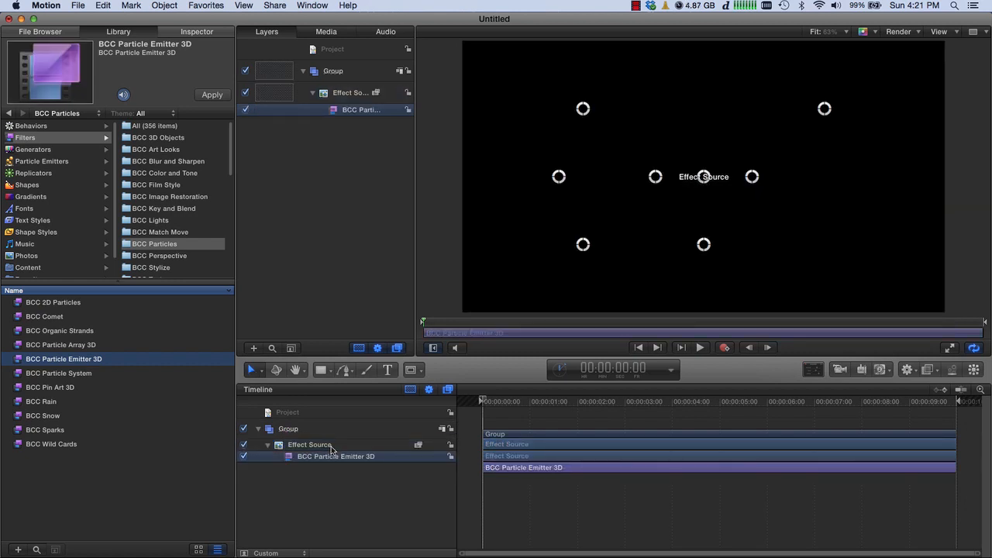
Load the WhiteCloudFlyThrough.bsp preset into the BCC Particle Emitter 3D filter.
click(200, 33)
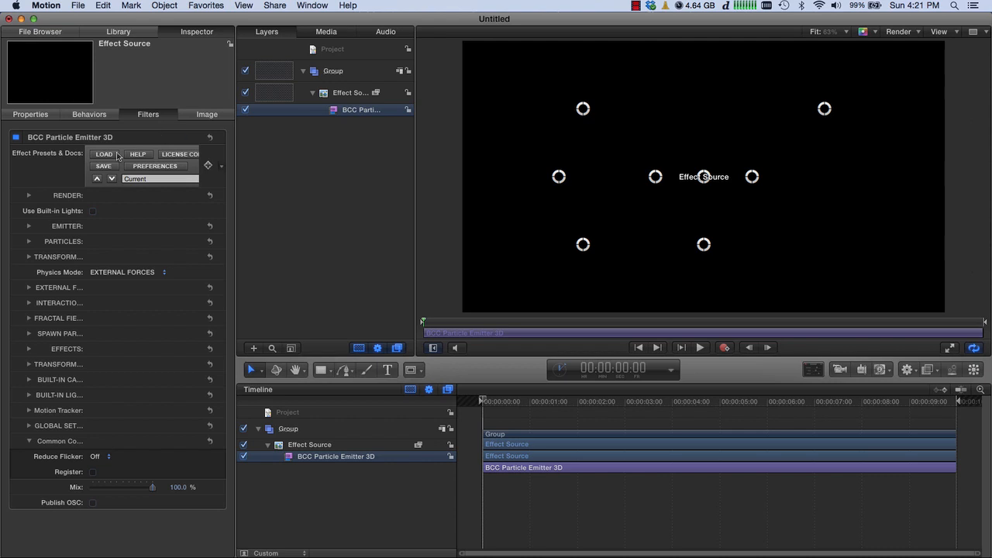
click(104, 156)
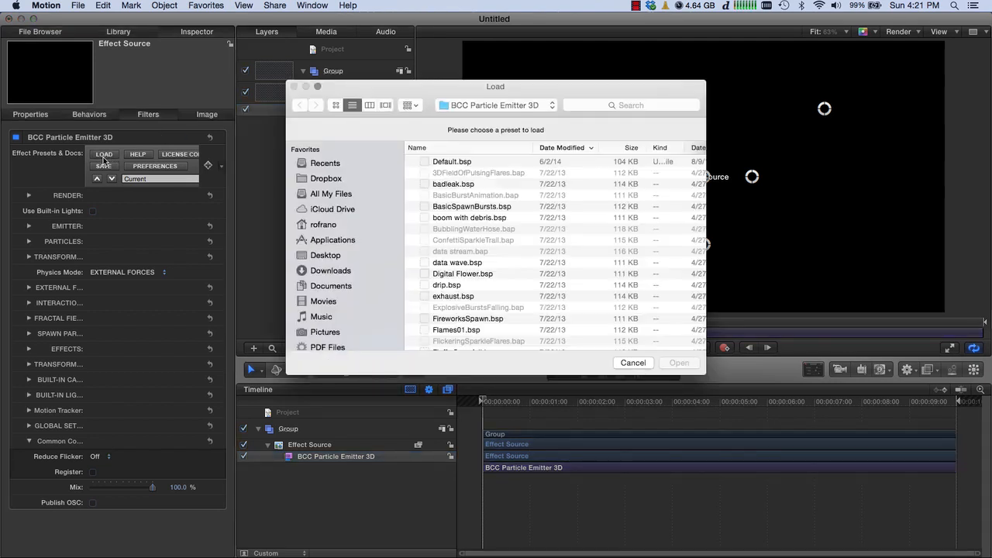
scroll(488, 273, down, 10)
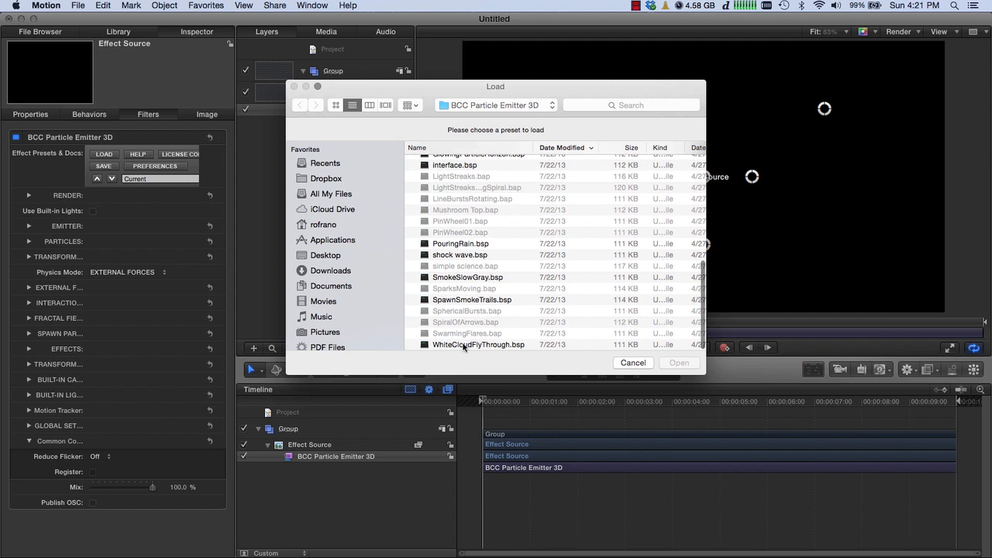
click(463, 345)
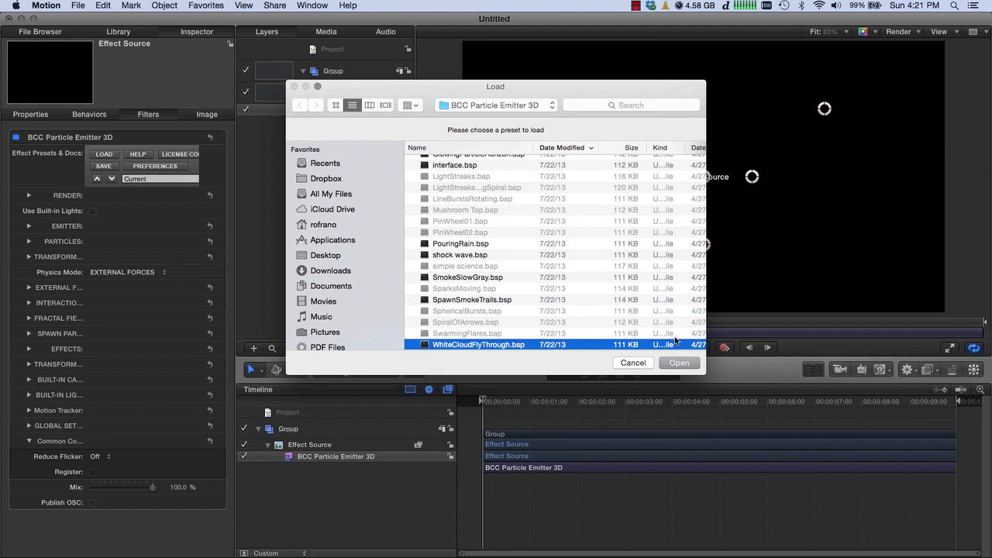
click(674, 362)
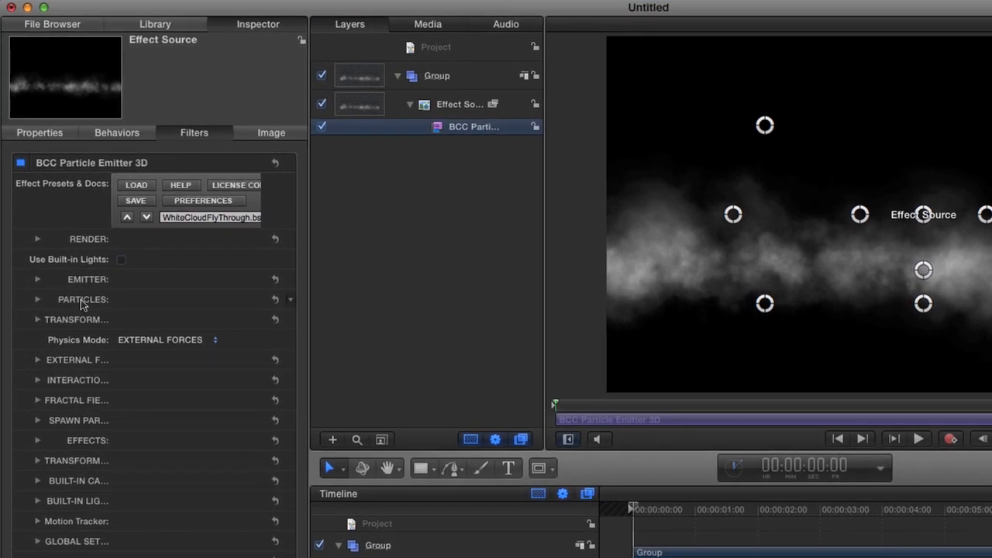
Examine the Render, Emitter and Particles parameter groups of the particle filter, collapsing each one again.
click(36, 239)
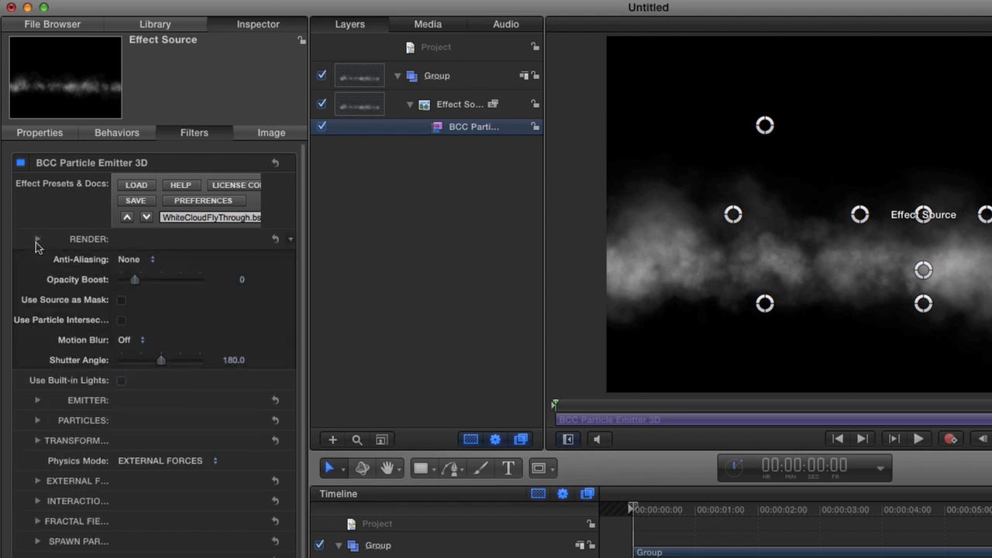
click(36, 239)
click(37, 280)
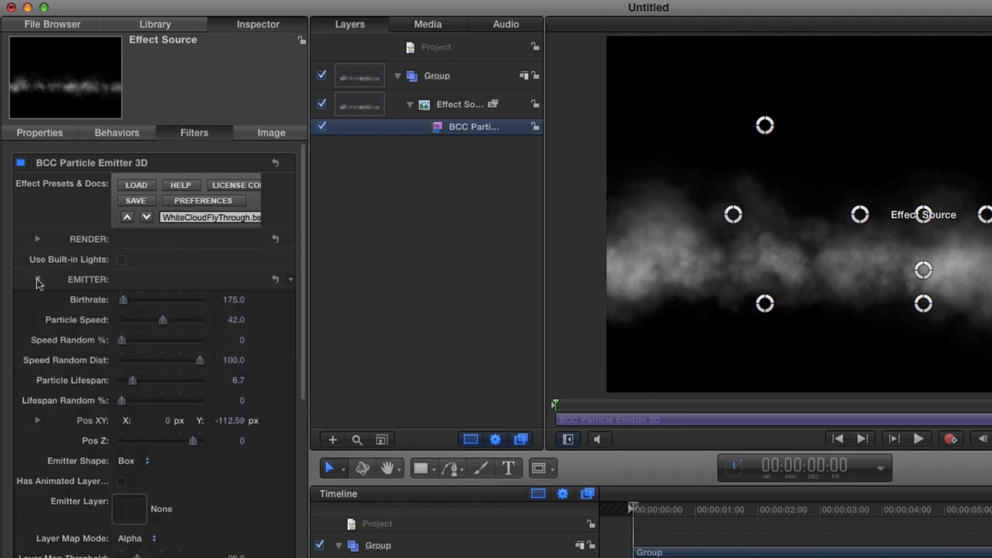
click(38, 280)
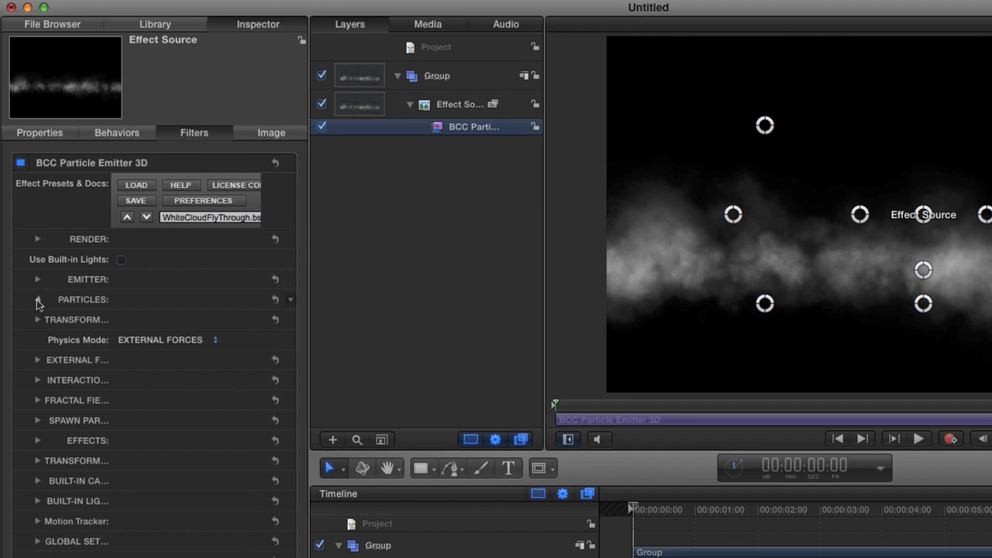
click(37, 301)
click(37, 300)
Publish the emitter's Birthrate, Particle Speed and Particle Lifespan parameters, and display the project's published parameters.
click(38, 281)
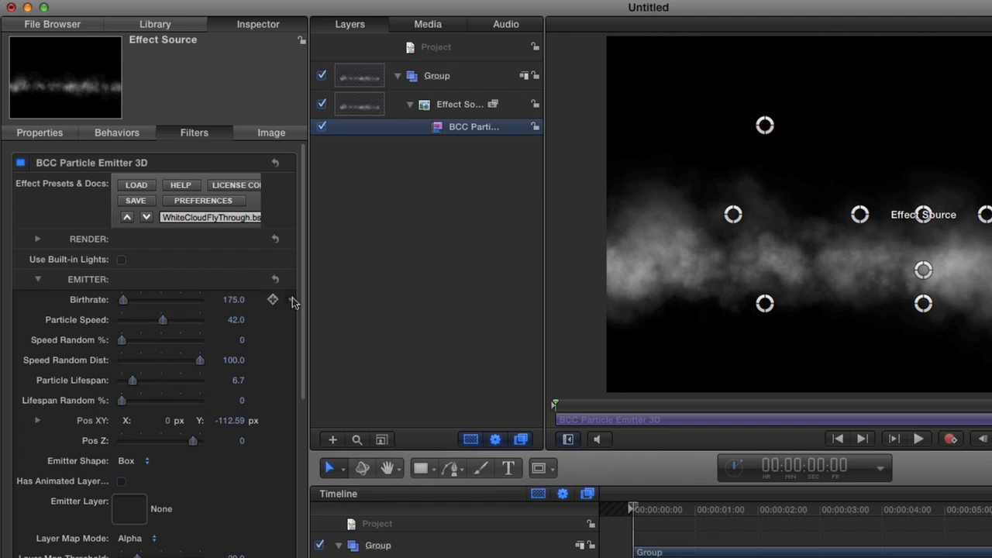
click(292, 299)
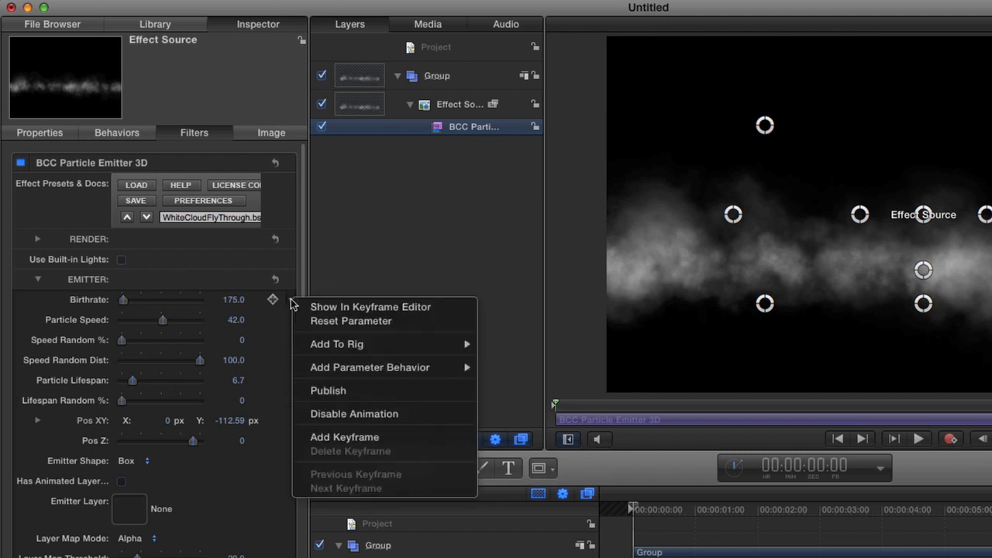
click(320, 393)
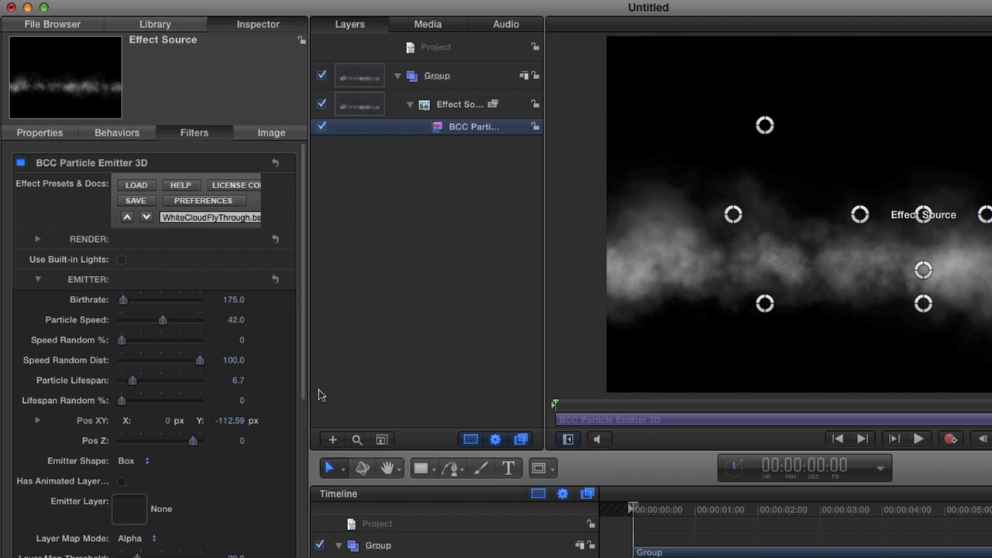
click(292, 319)
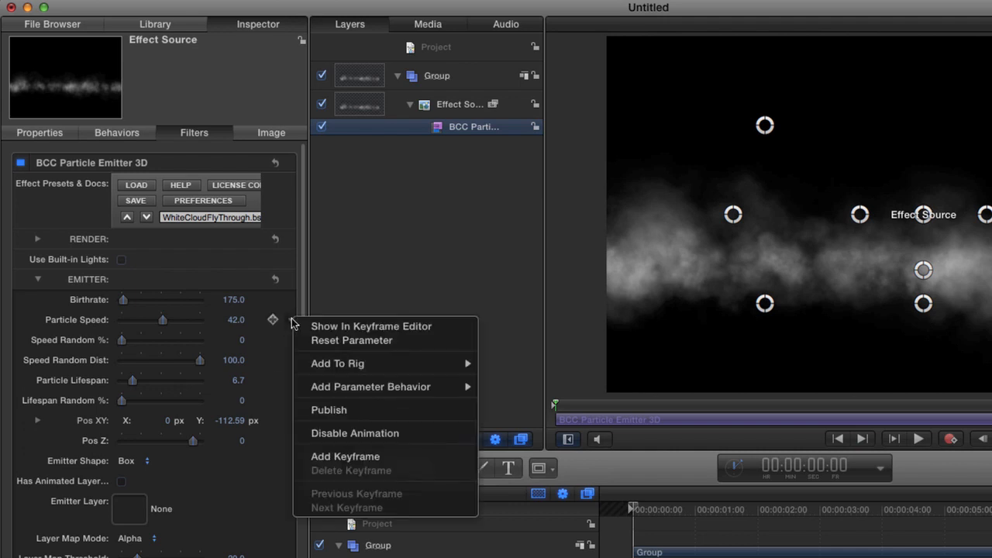
click(324, 411)
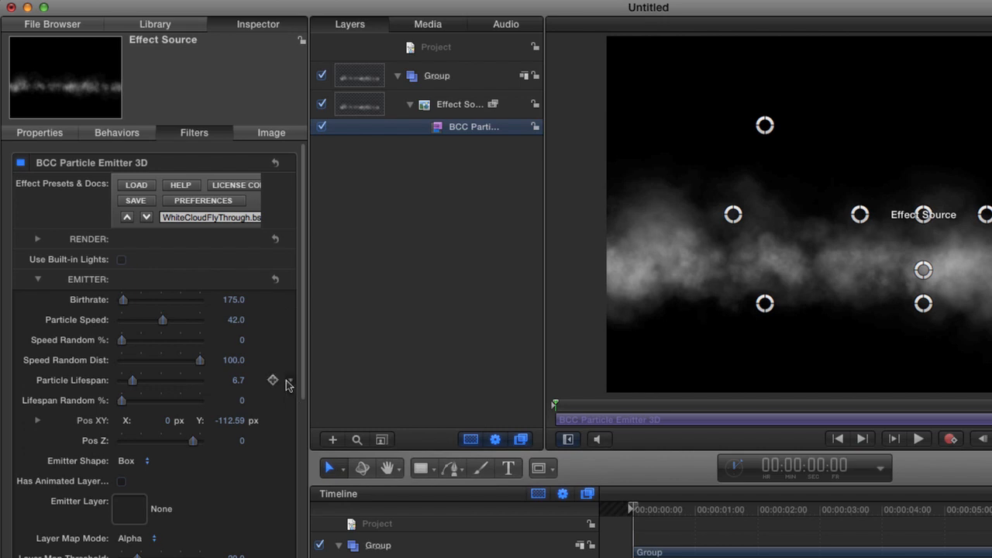
click(288, 382)
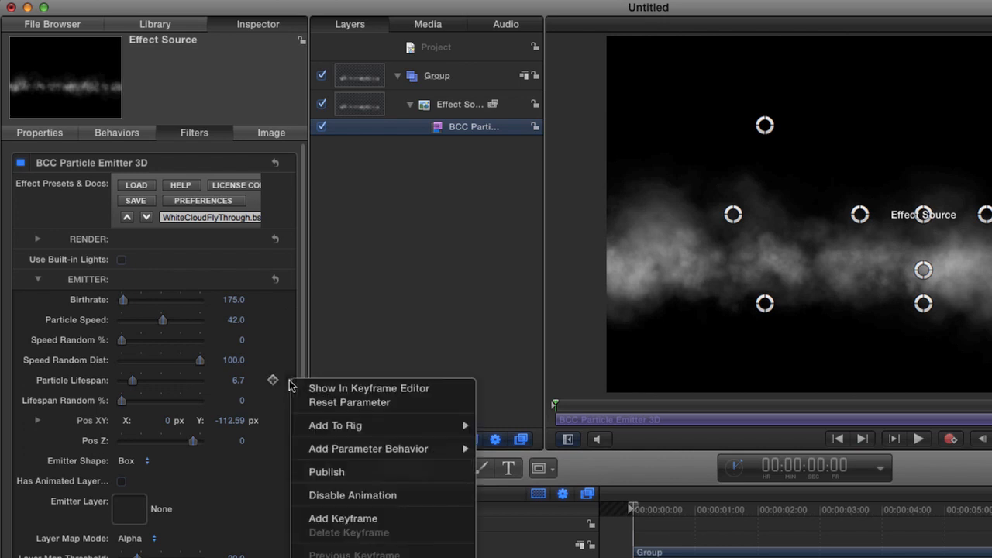
click(319, 472)
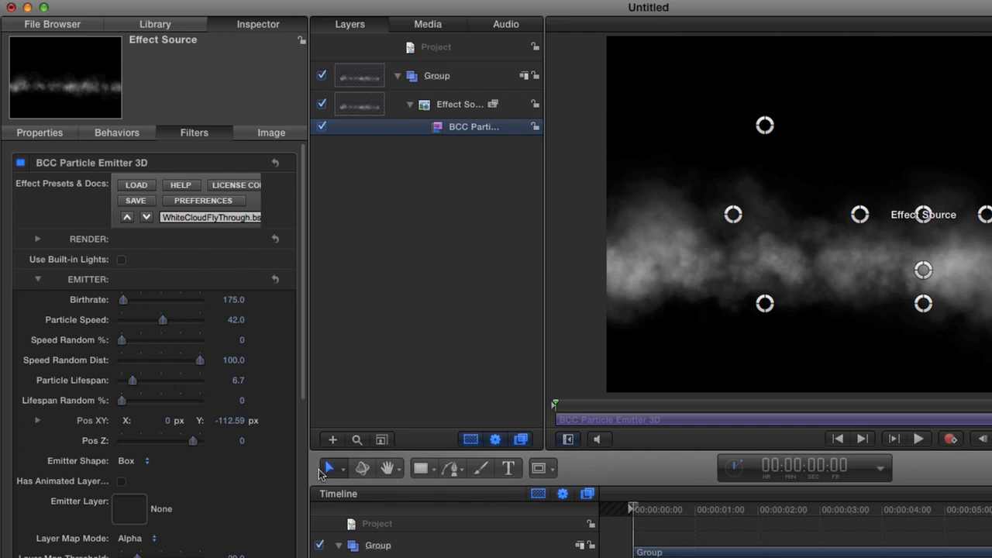
click(443, 52)
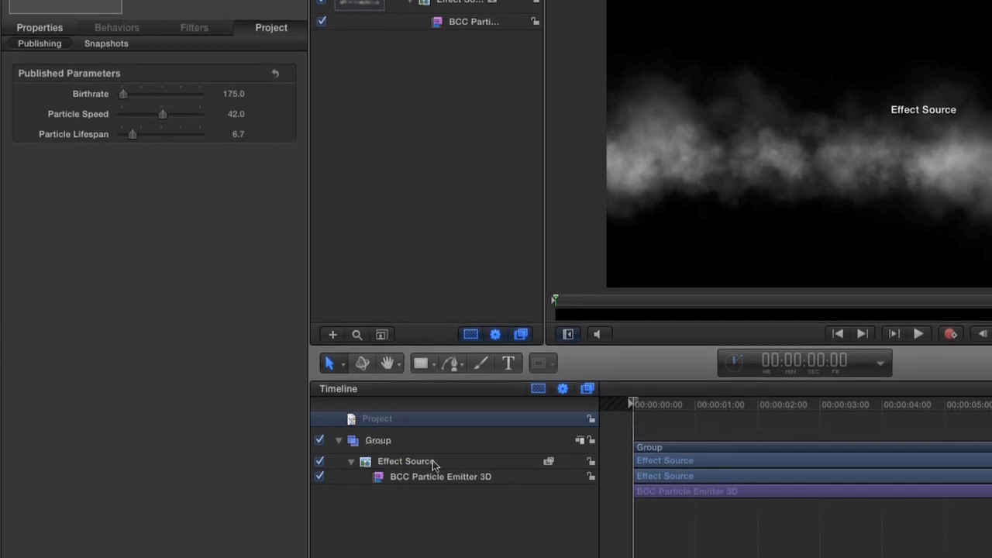
Return to the BCC Particle Emitter 3D filter and publish its Emitter Shape parameter.
click(441, 477)
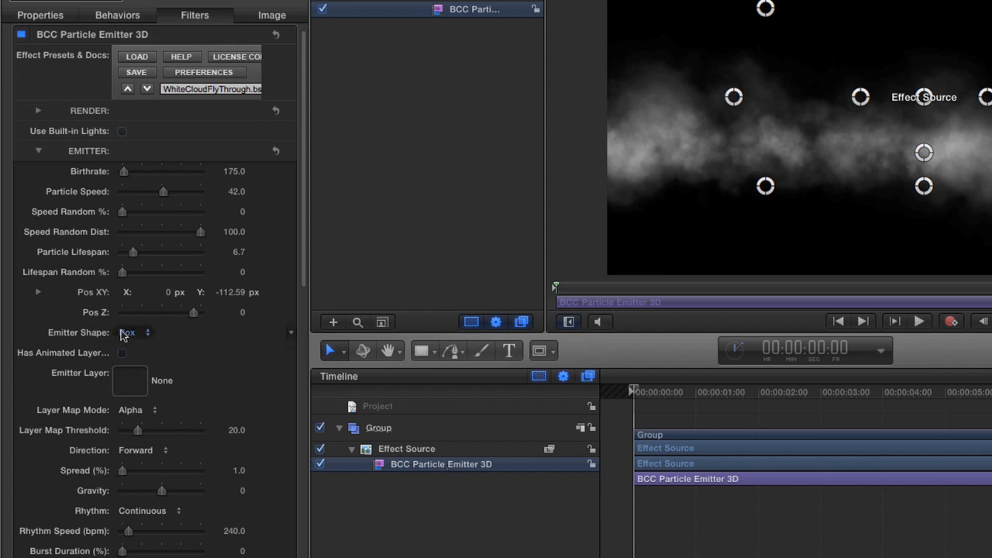
click(291, 336)
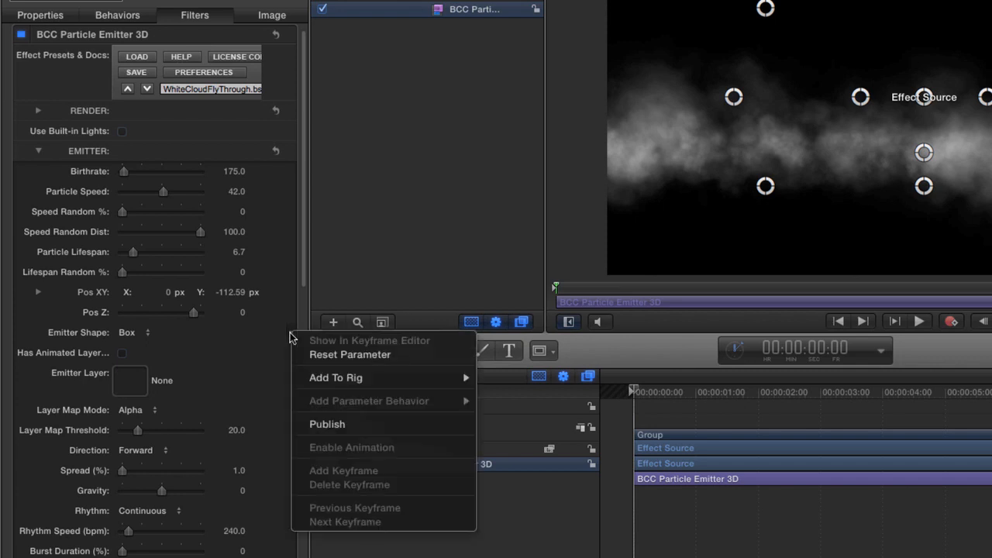
click(326, 426)
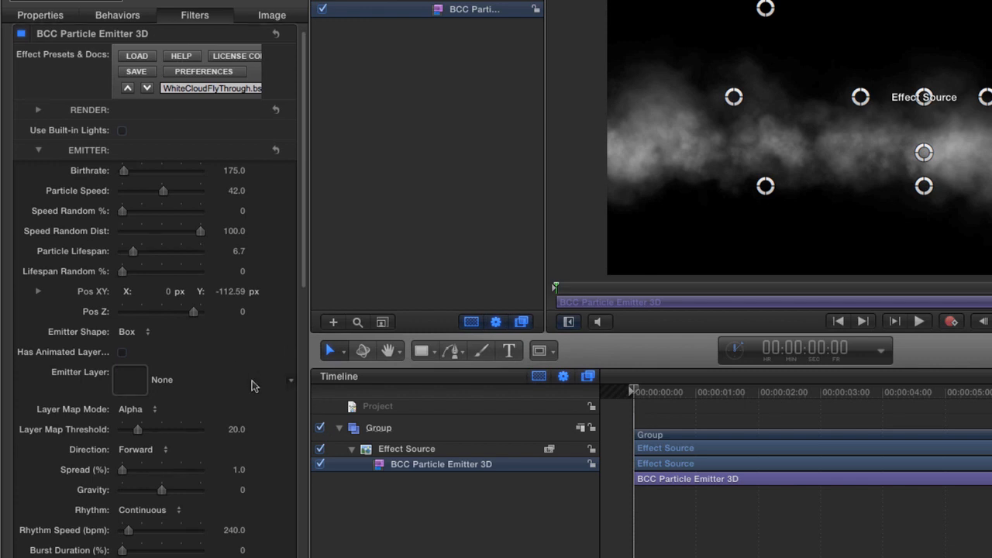
Collapse the emitter parameters, expand the built-in camera group, and publish its Camera Model and Field Of View parameters.
scroll(254, 379, down, 4)
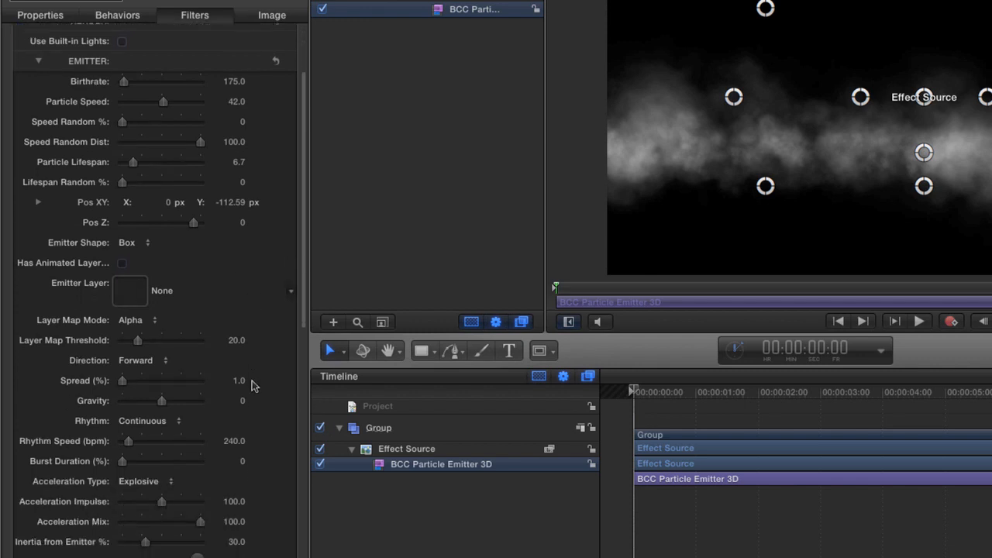
click(39, 61)
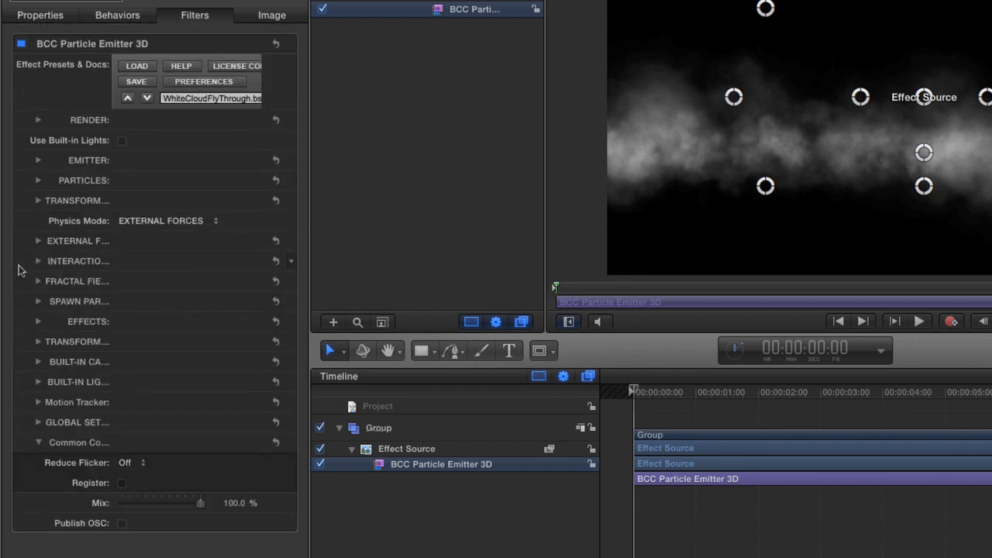
click(37, 363)
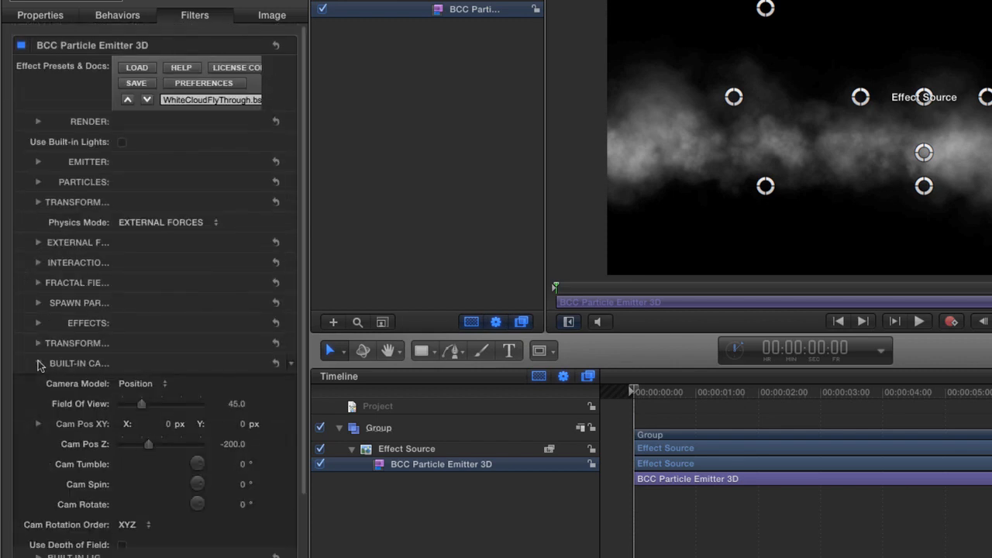
scroll(41, 364, down, 2)
scroll(41, 364, down, 2)
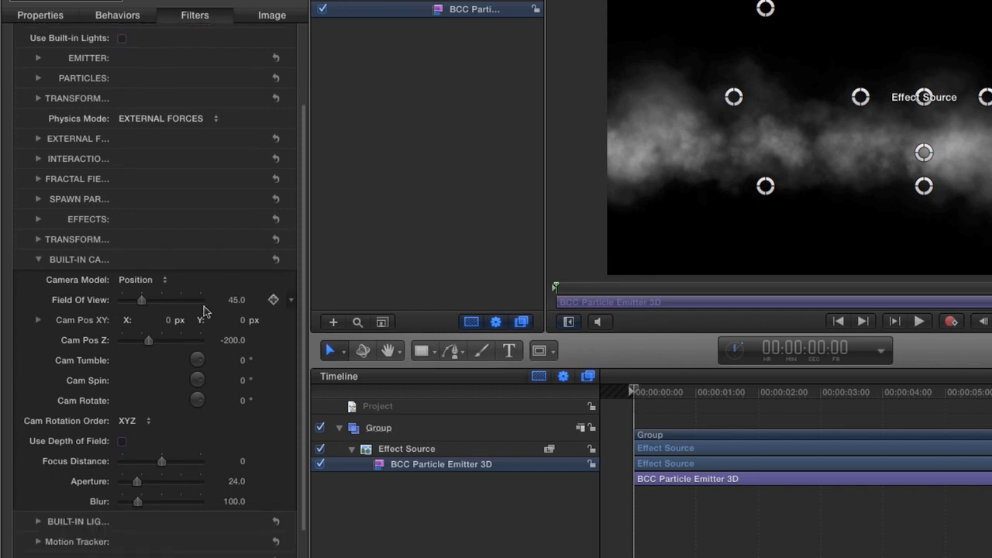
click(292, 282)
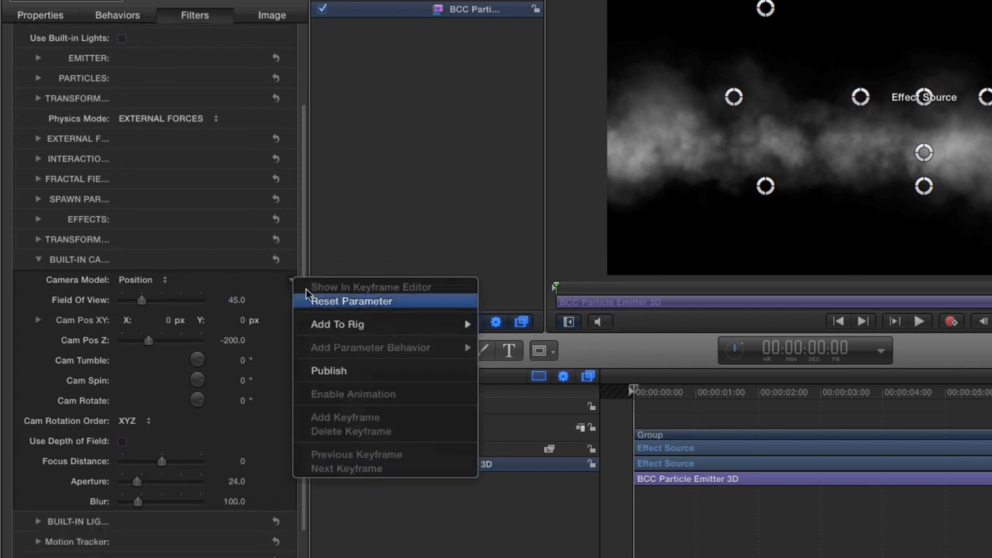
click(330, 372)
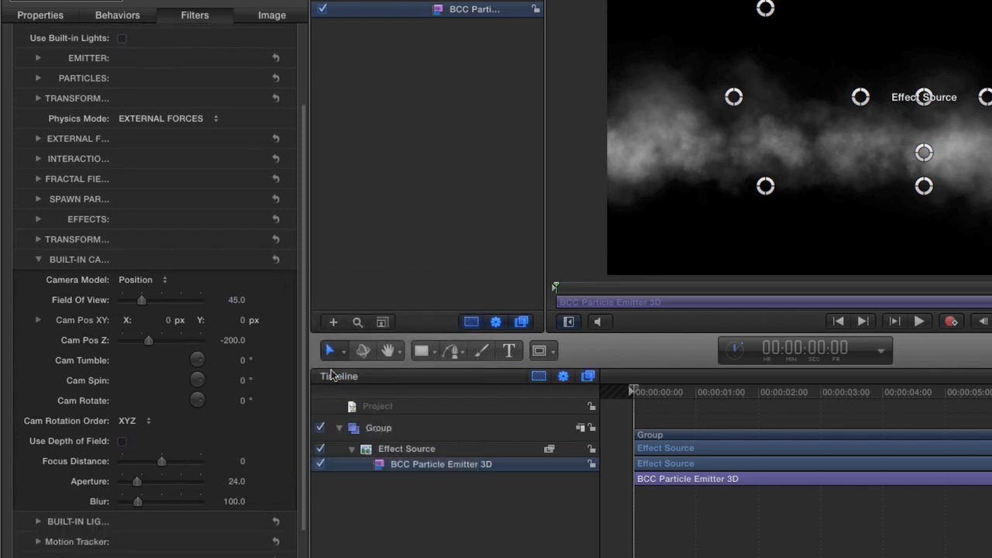
click(292, 302)
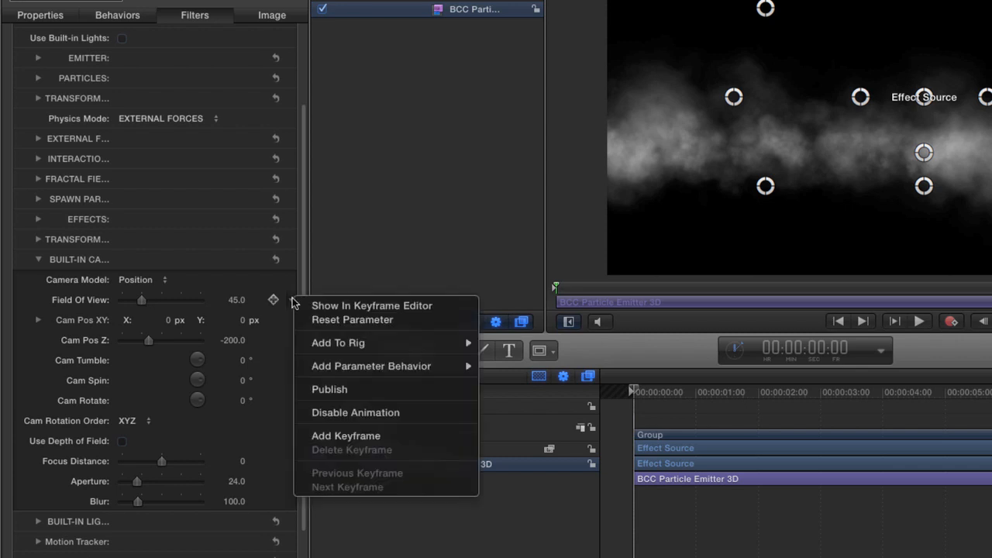
click(327, 390)
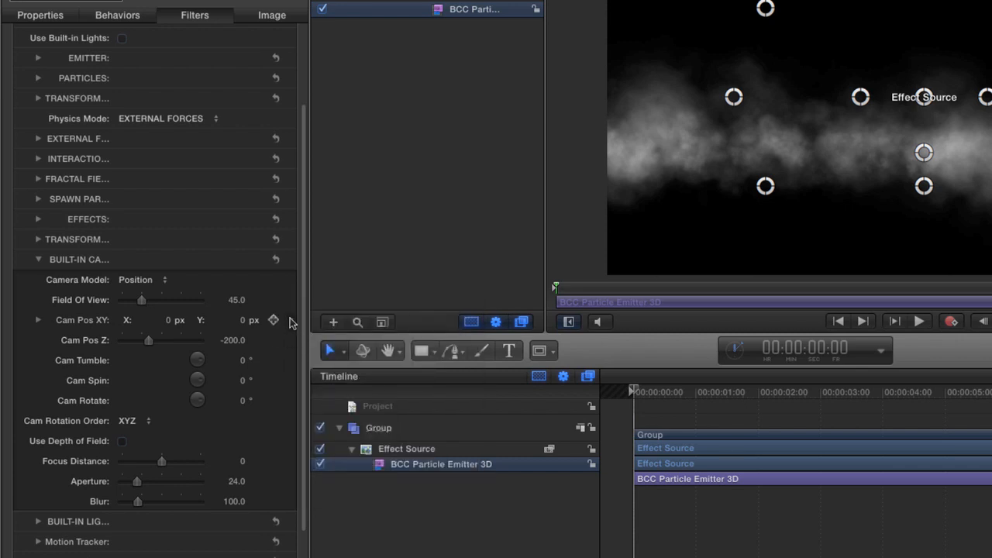
Publish the built-in camera's Cam Pos XY and Cam Pos Z parameters.
click(292, 323)
click(322, 412)
click(292, 341)
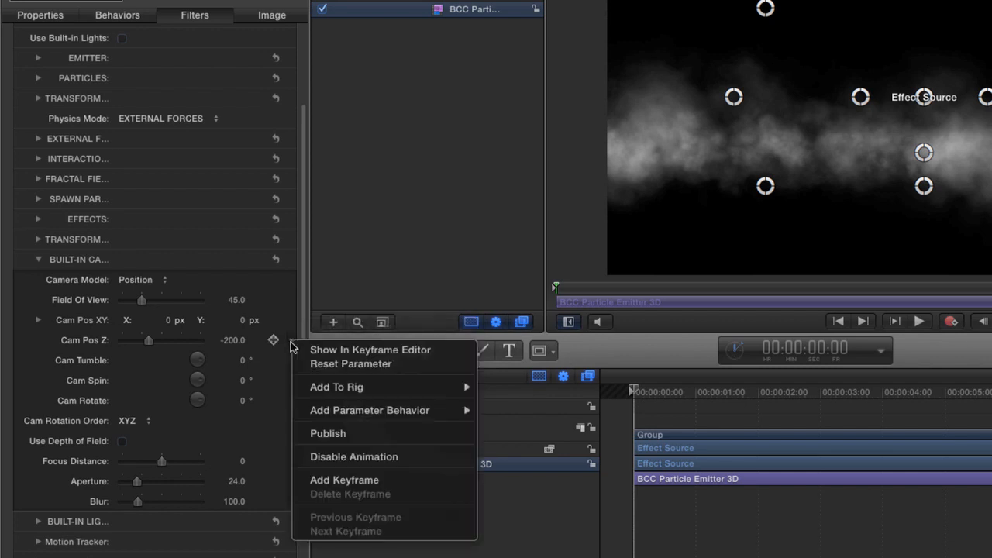
click(322, 434)
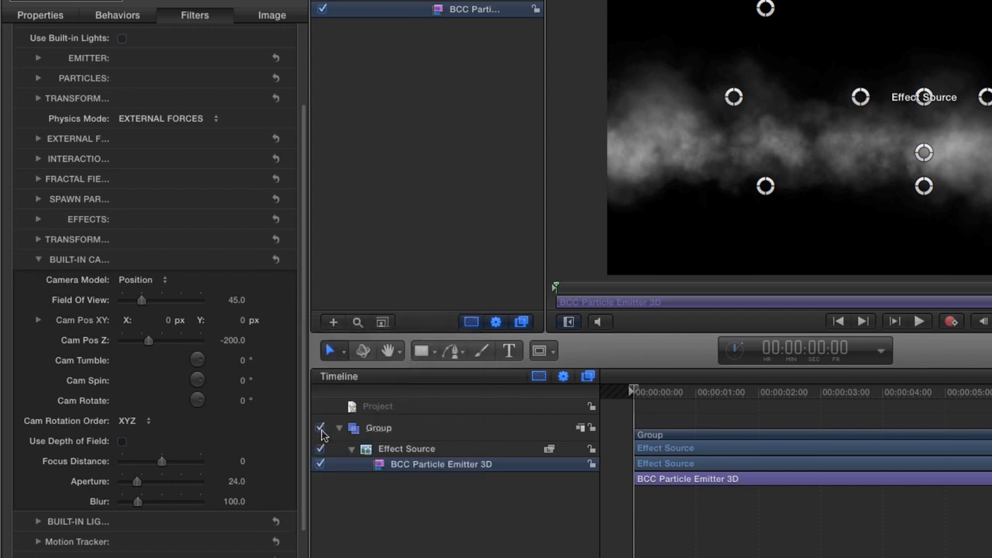
Publish the built-in camera's Cam Tumble, Cam Spin and Cam Rotate parameters, and display the project's published parameters.
click(293, 361)
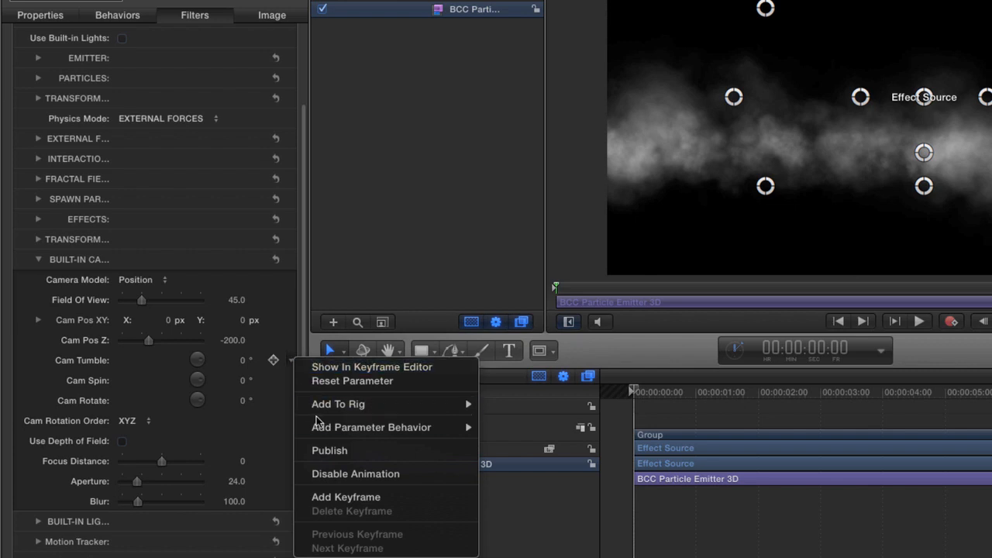
click(326, 452)
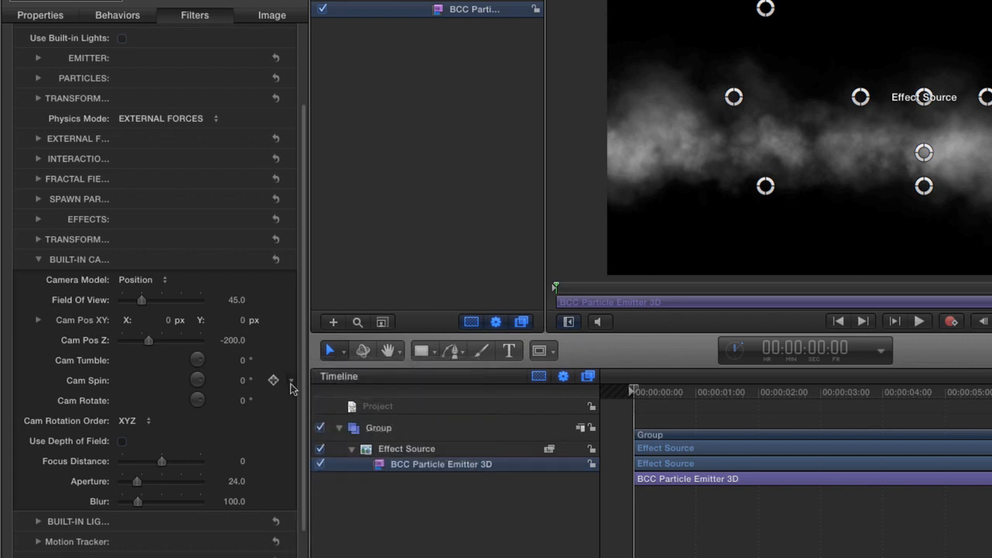
click(291, 380)
click(327, 475)
click(291, 401)
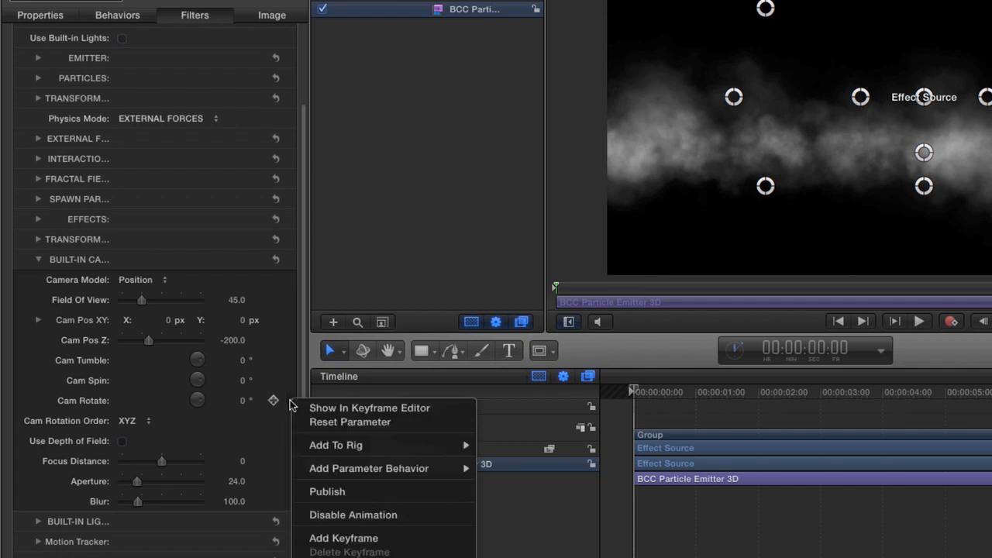
click(327, 491)
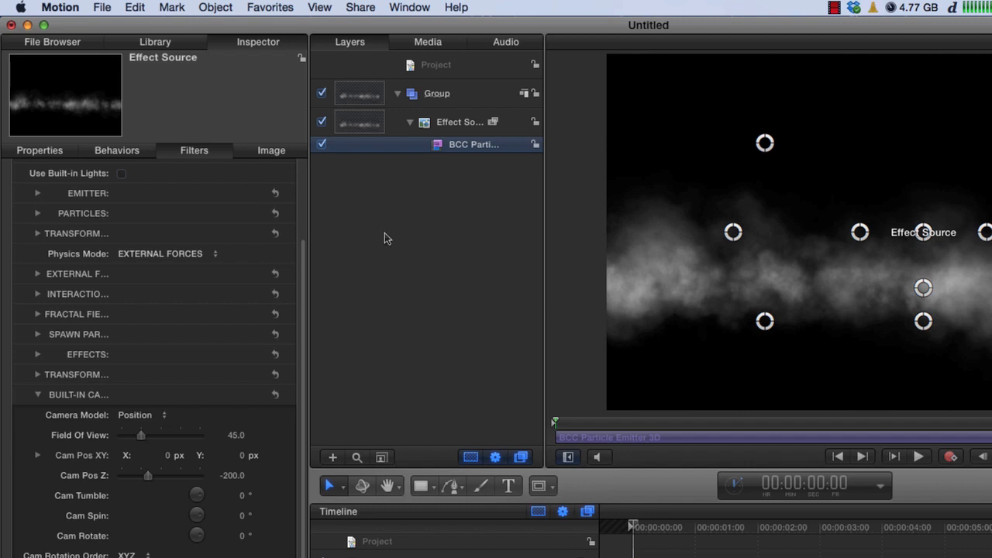
click(436, 65)
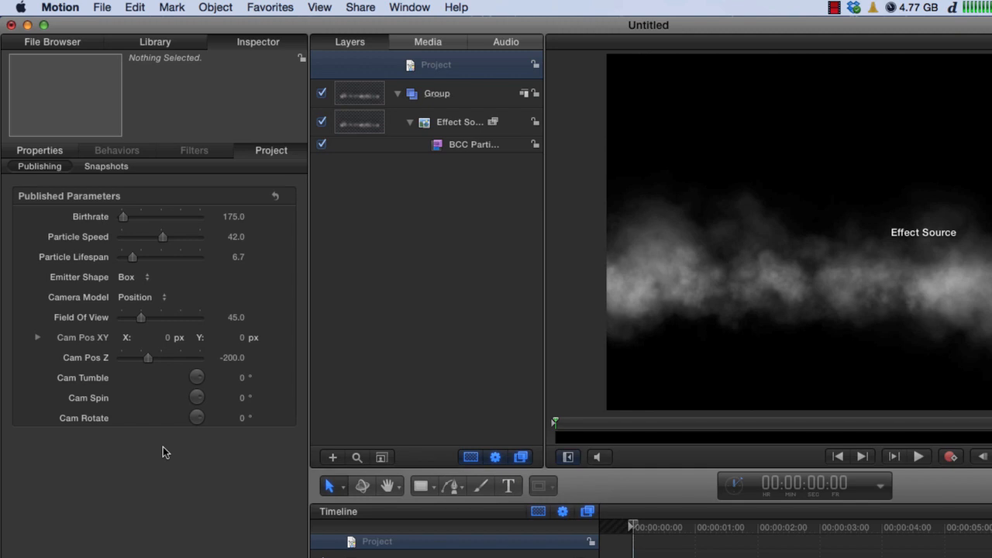
Publish the project as a Final Cut Pro effect template named White Clouds, in category BCC Particles with theme Custom.
click(100, 7)
click(144, 109)
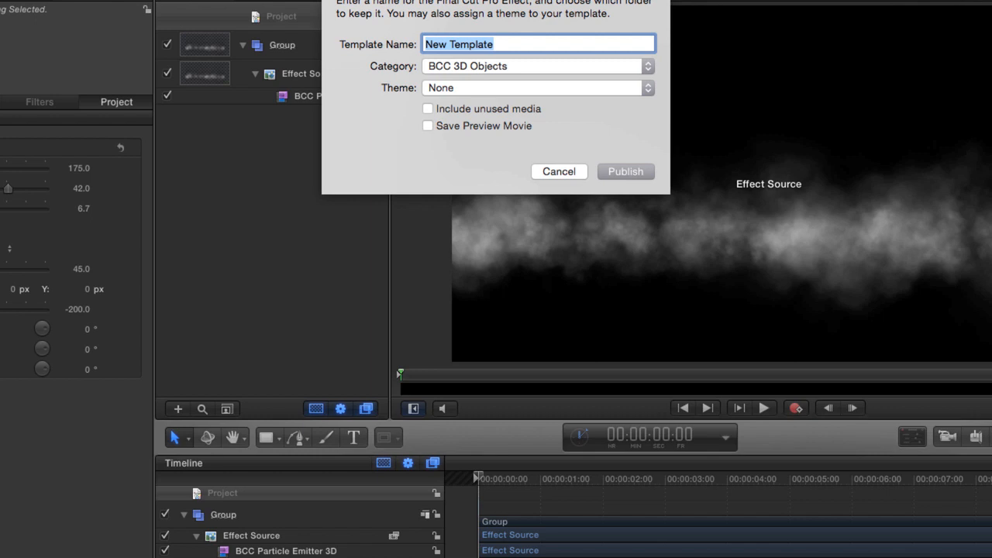
text(Whi)
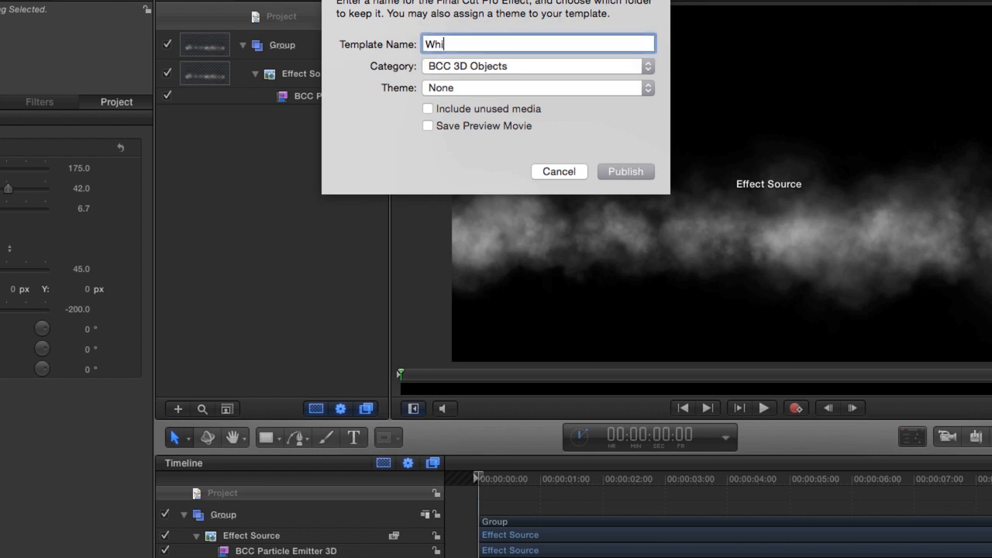
text(te Clouds)
click(648, 68)
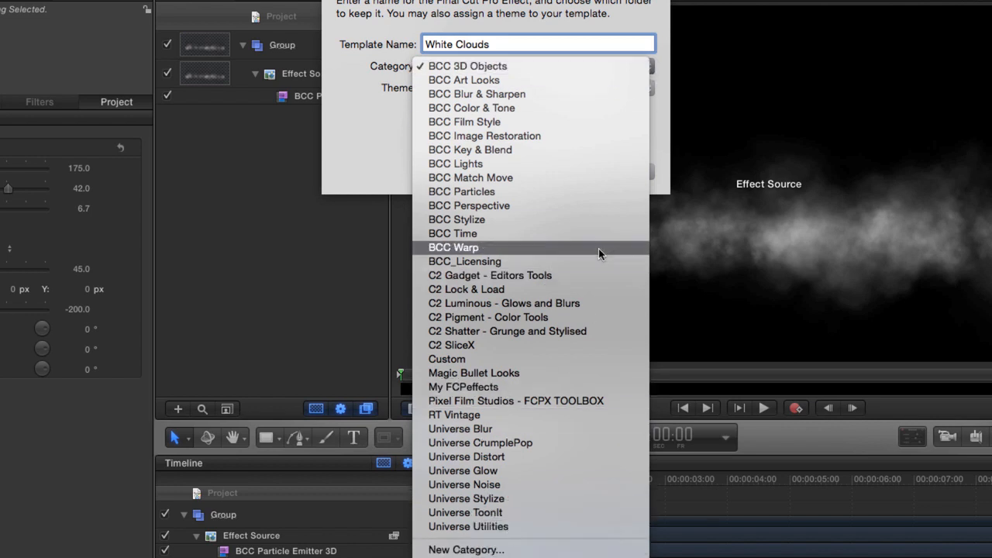
click(551, 191)
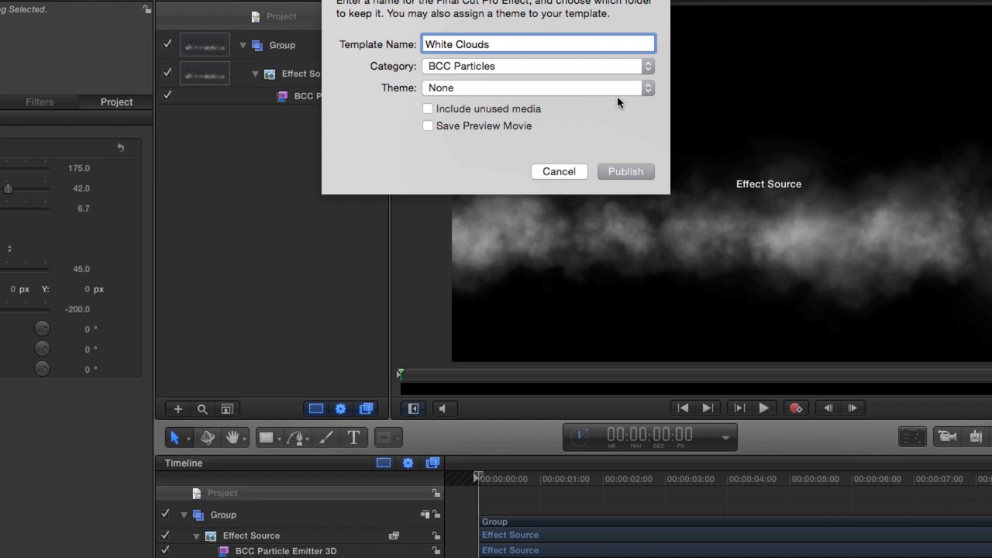
click(648, 86)
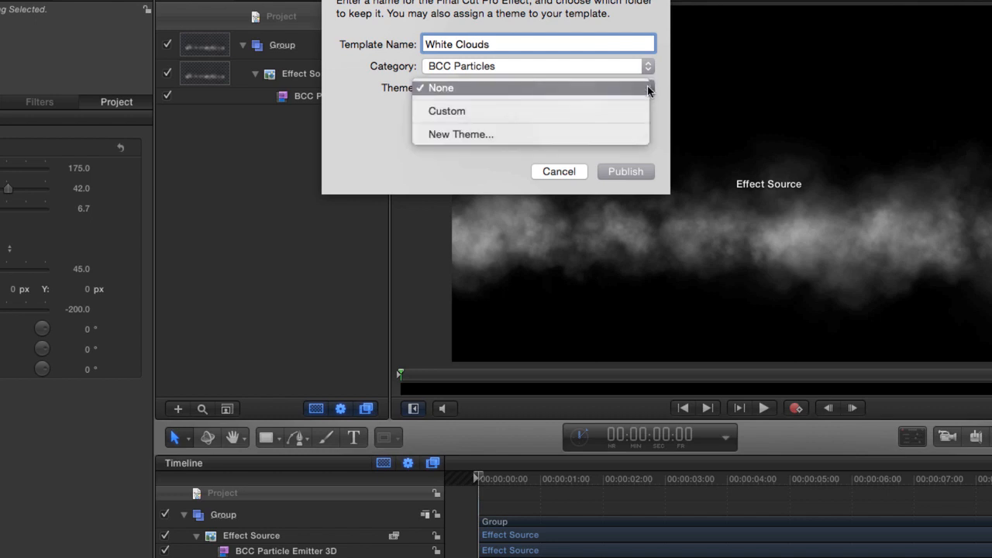
click(611, 114)
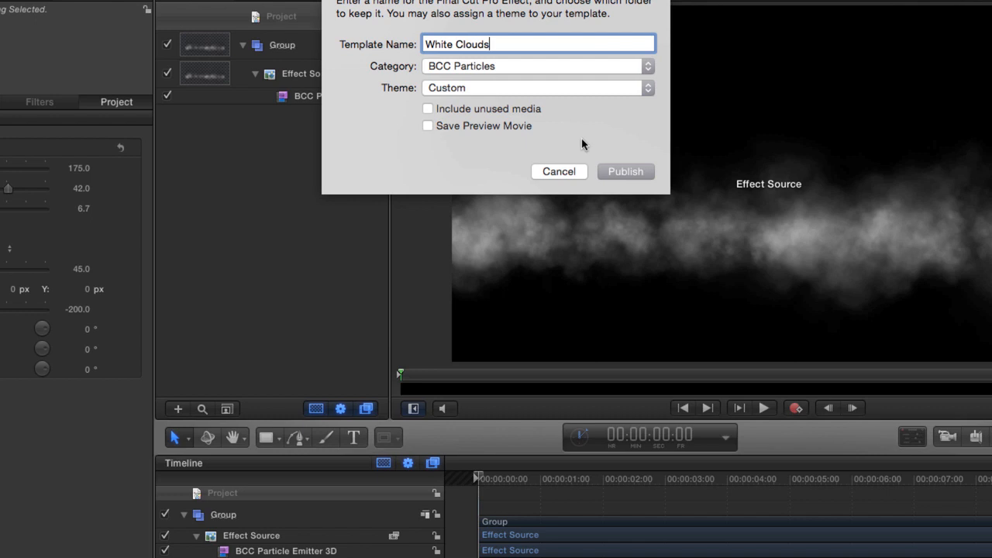
click(624, 172)
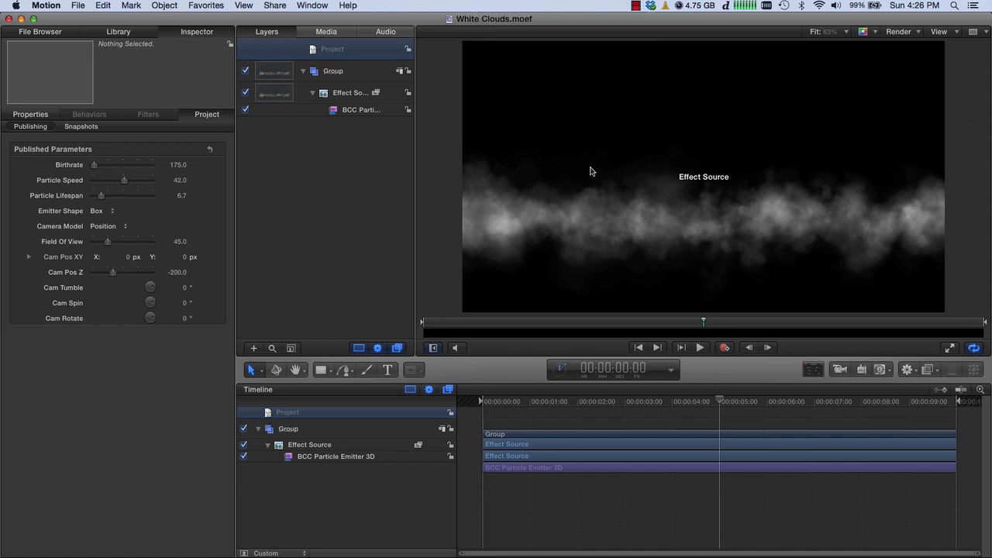
Switch to Final Cut Pro and locate the White Clouds preset among the BCC Particles effects.
key(cmd+Tab)
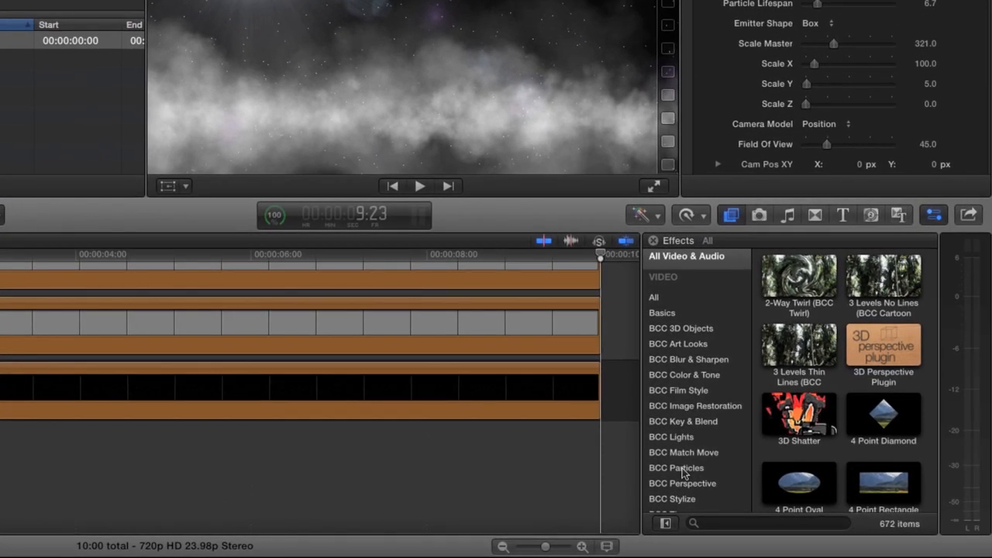
click(683, 469)
scroll(831, 477, down, 1)
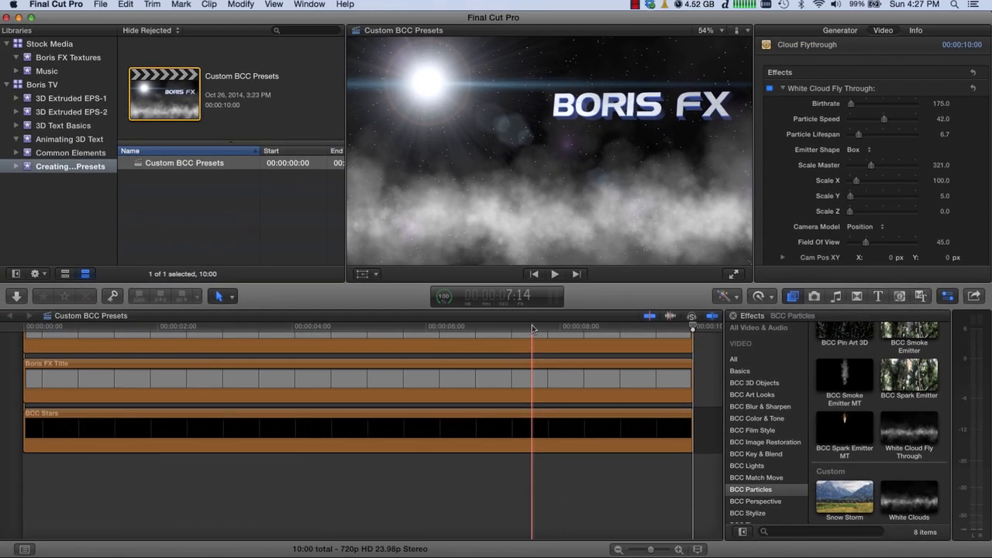
Create a project named Custom Preset Demo in the Creating Effects Presets event.
key(super+n)
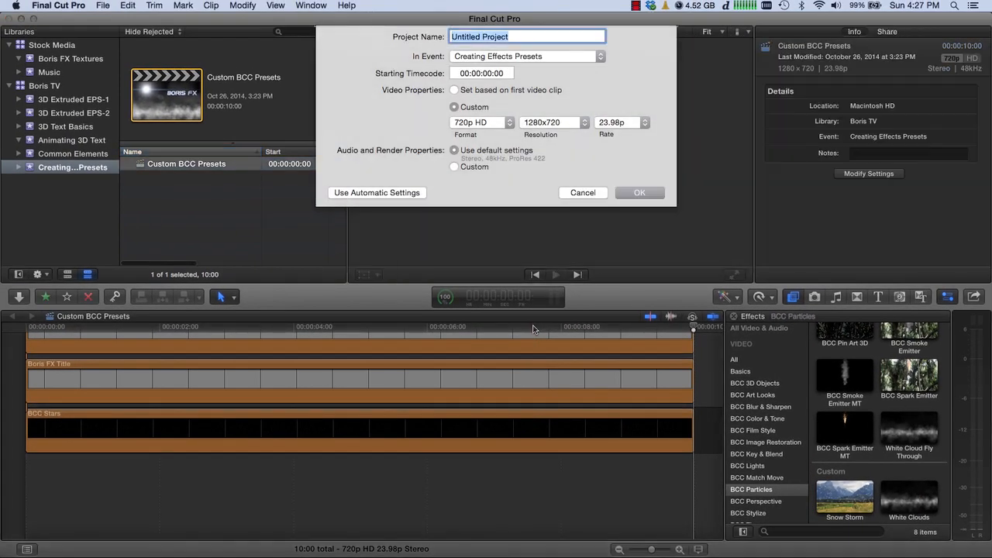
text(Custom )
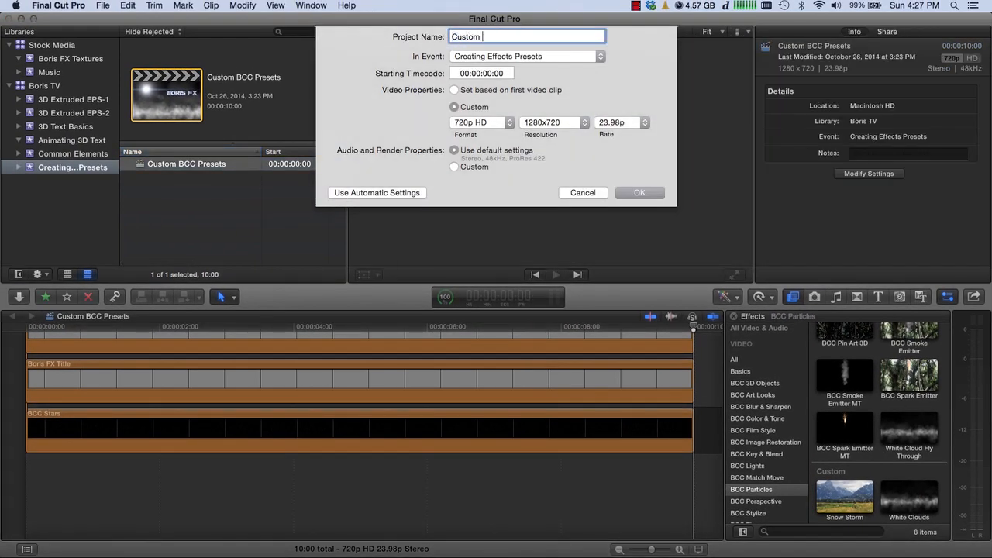
text(Preset Demo)
key(Return)
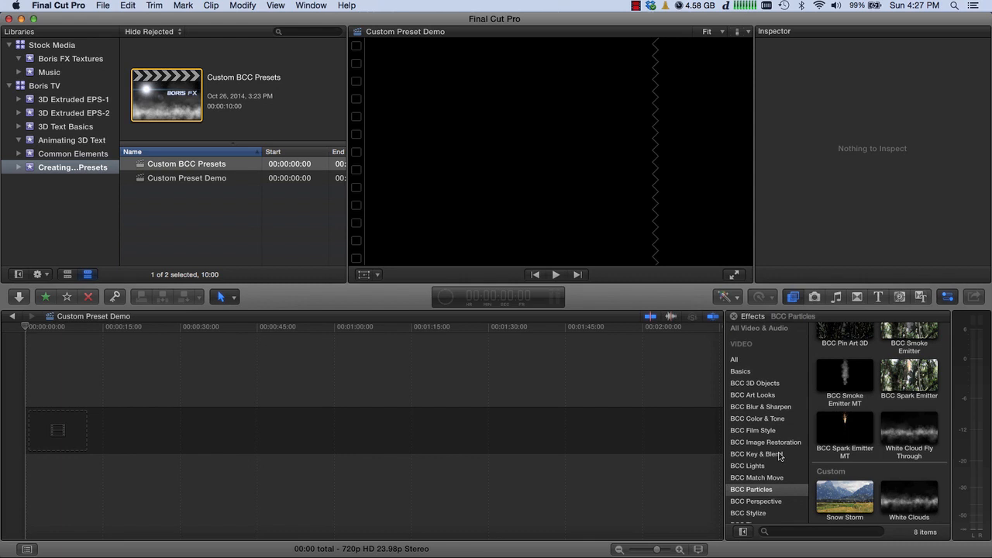
Add the BCC Stars generator from BCC Textures to the empty timeline and fit the clip to the timeline view.
click(900, 296)
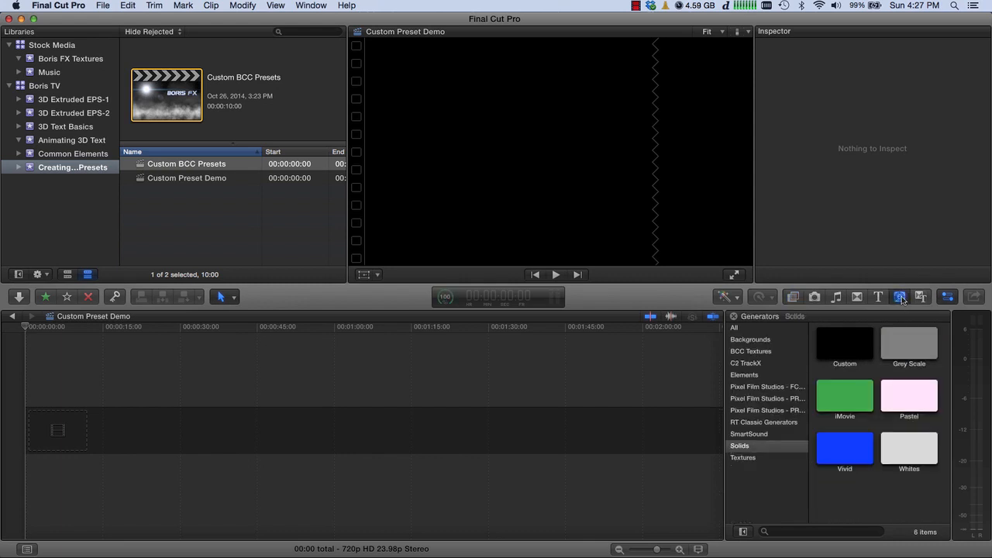
click(749, 353)
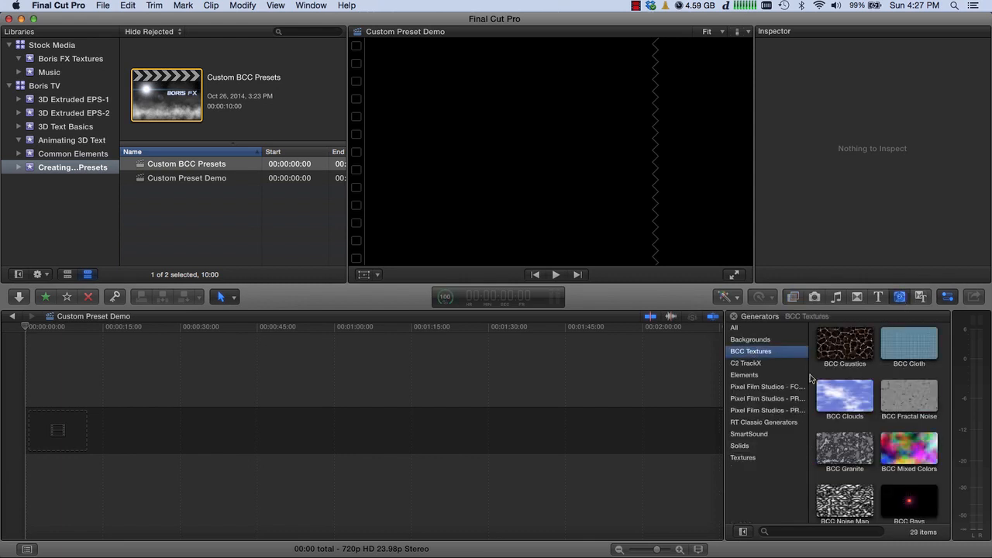
scroll(833, 431, down, 5)
click(836, 442)
drag(836, 442, 576, 428)
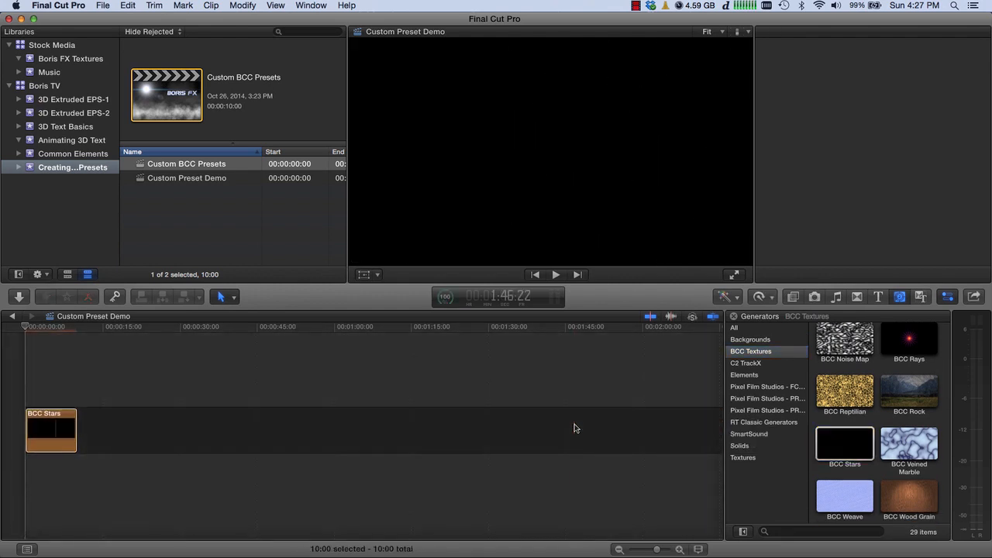
click(67, 438)
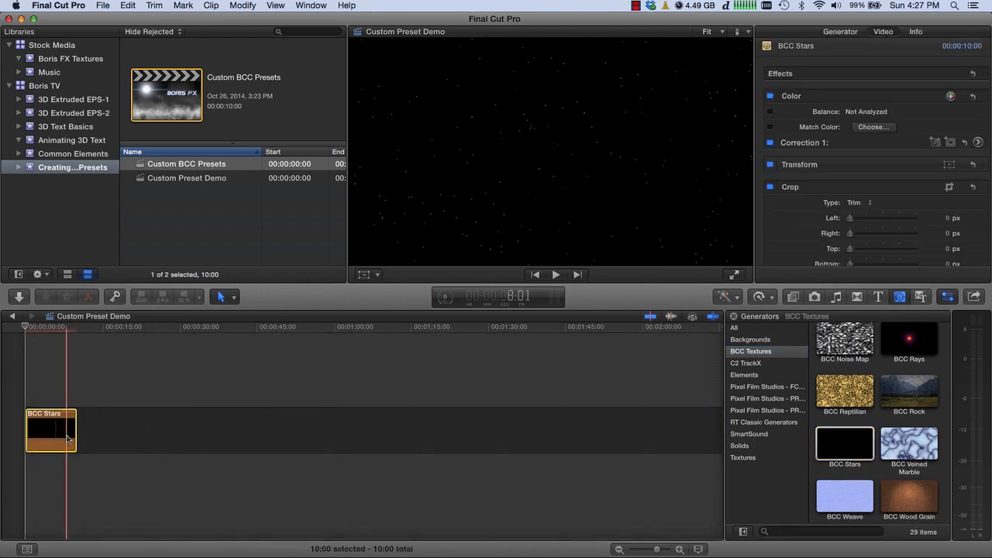
key(shift+z)
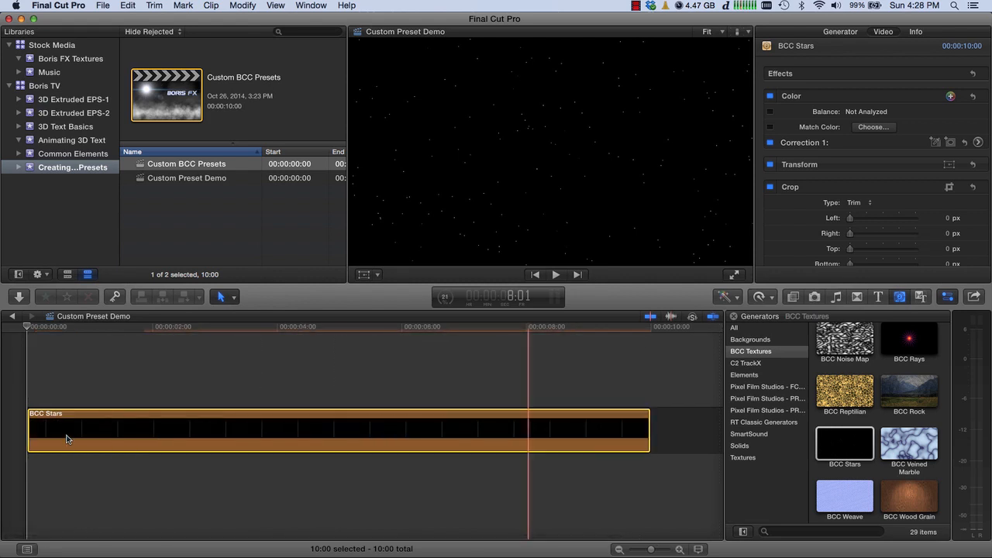
Connect a Grey Scale solid above the BCC Stars clip from the start of the timeline, and display the BCC Particles effects.
click(739, 447)
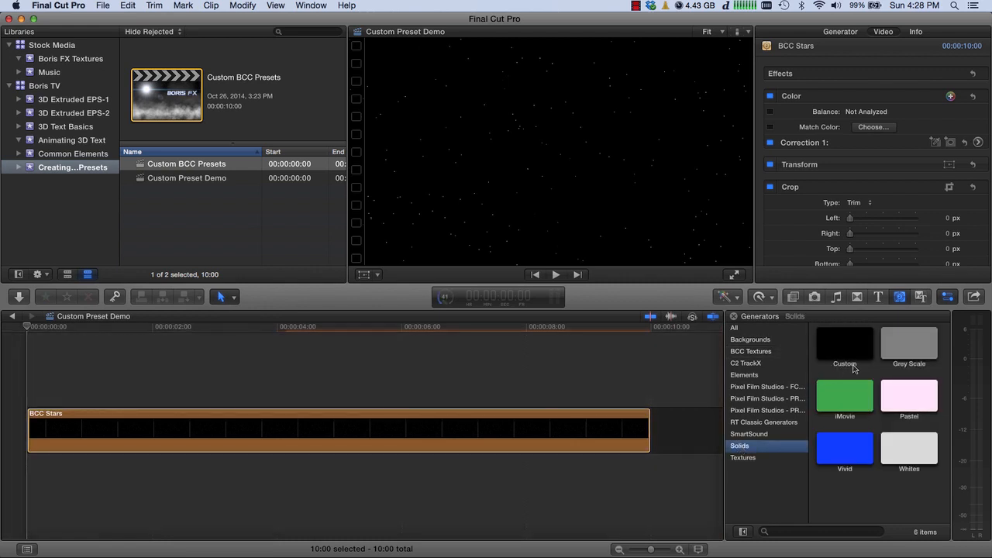
drag(903, 348, 30, 379)
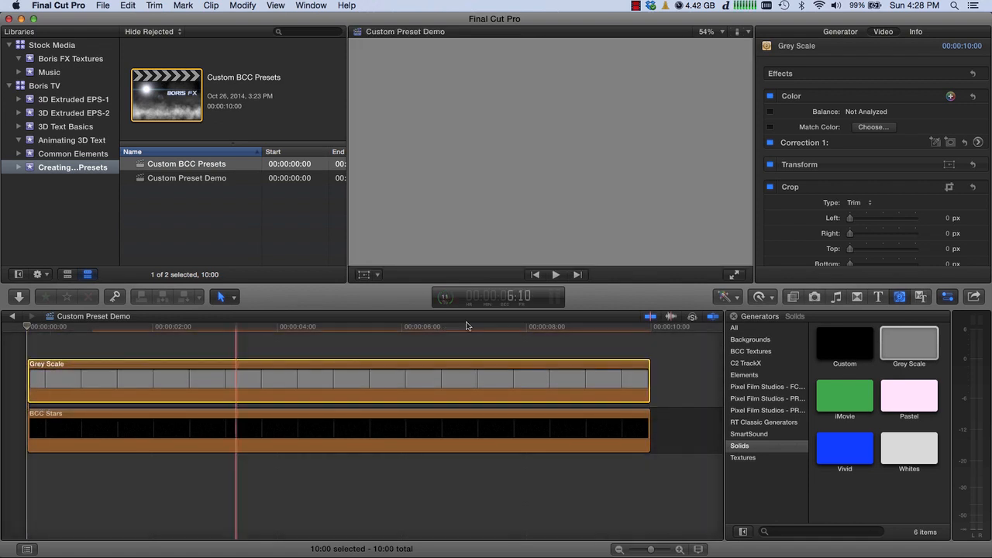
click(793, 297)
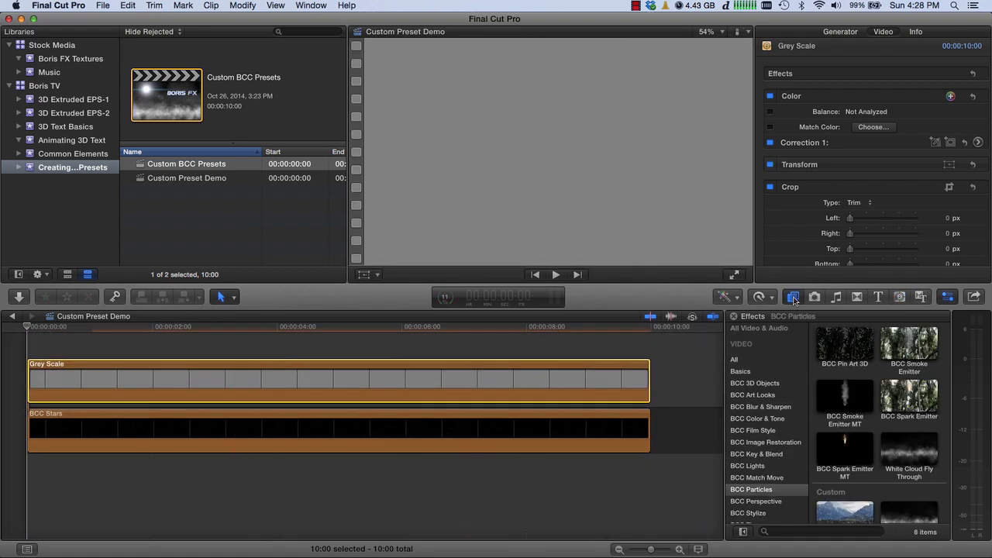
Apply the custom White Clouds preset from BCC Particles to the Grey Scale clip.
scroll(892, 490, down, 1)
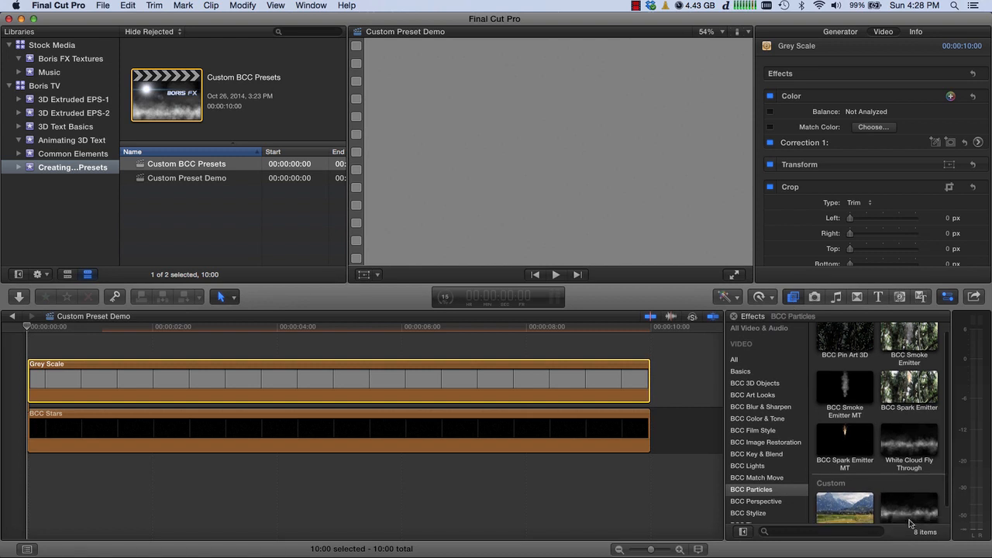
click(911, 510)
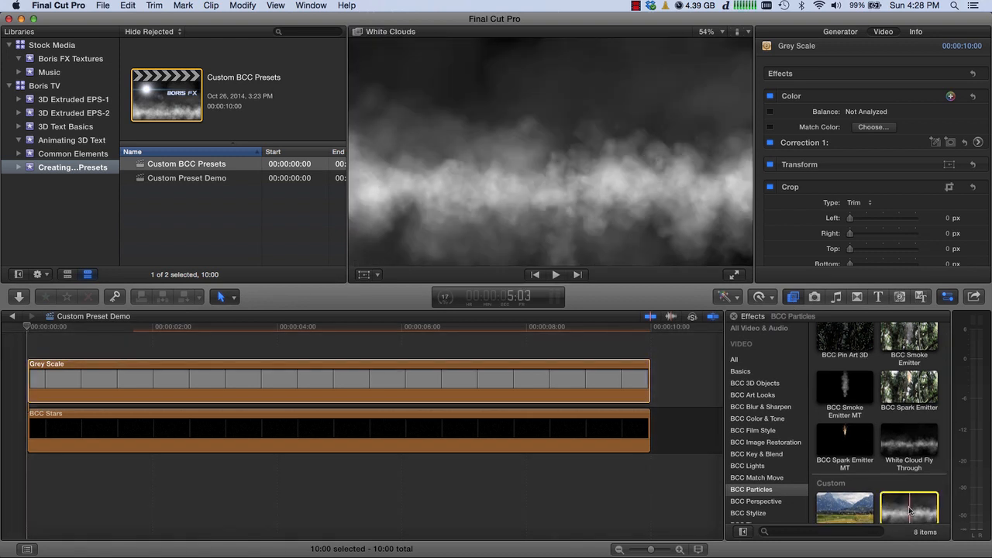
drag(612, 422, 519, 389)
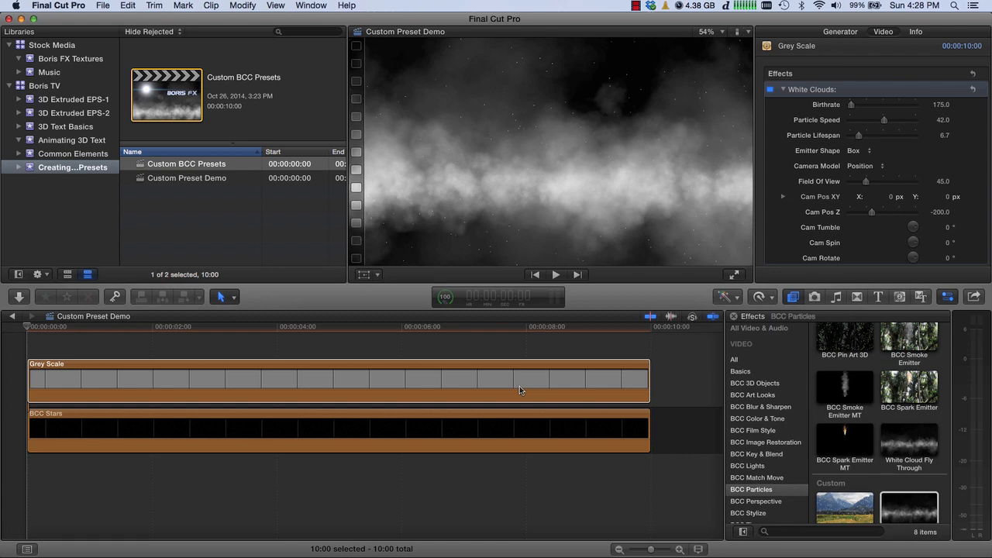
Park the playhead at 6:03 on the Grey Scale clip and set the White Clouds Cam Tumble to 7°.
click(422, 382)
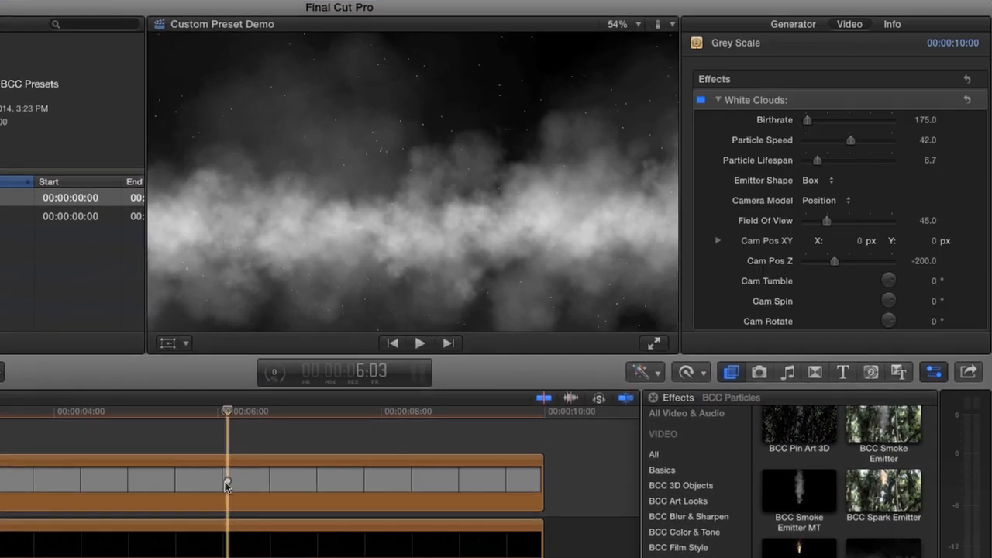
click(227, 485)
scroll(944, 236, down, 2)
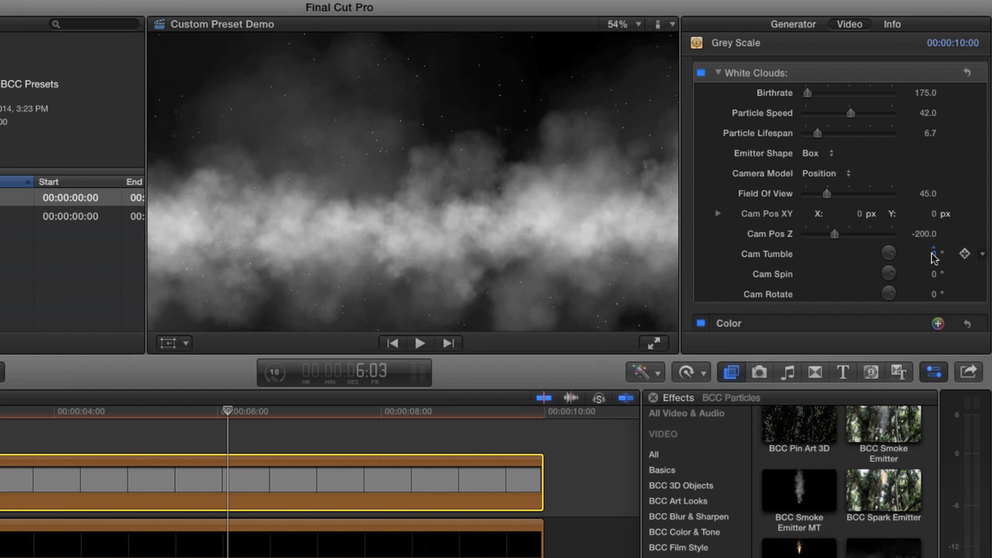
click(932, 255)
text(7)
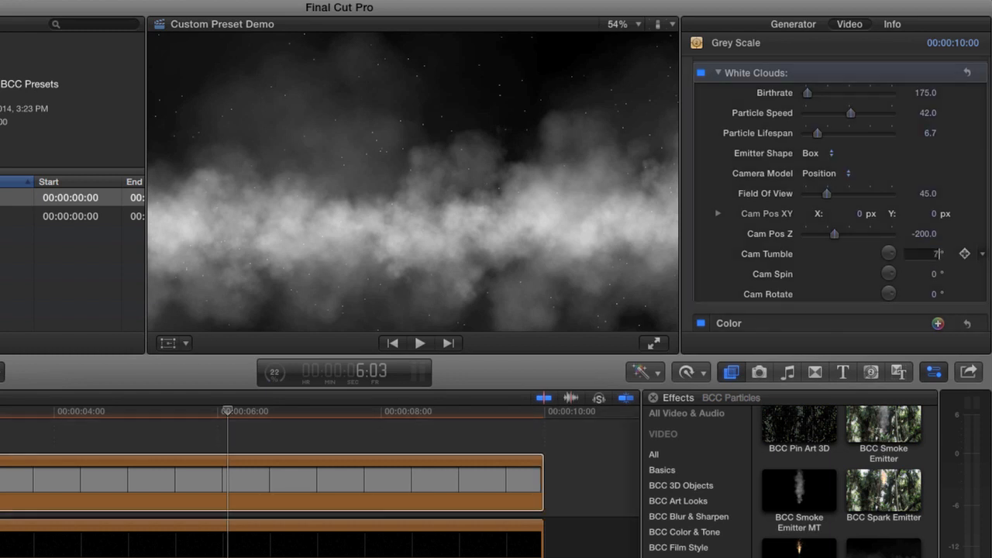
key(Return)
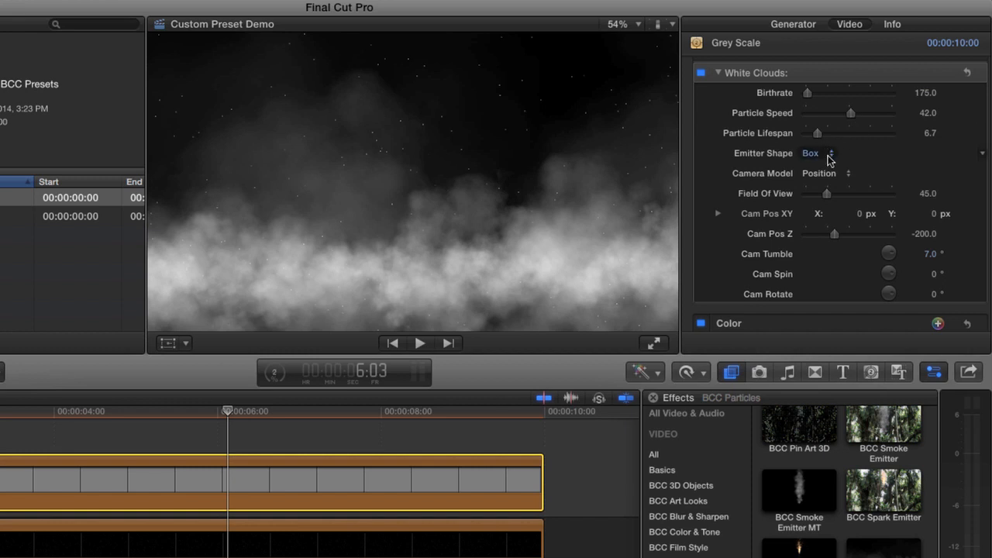
Try the Point emitter shape on the White Clouds effect, and restore the Box shape.
click(829, 159)
click(837, 131)
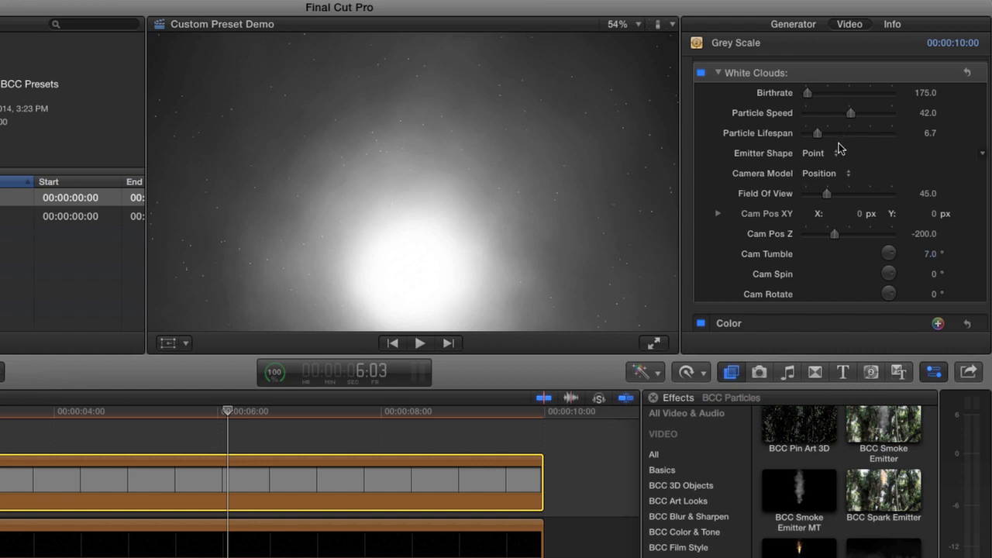
click(838, 155)
click(837, 178)
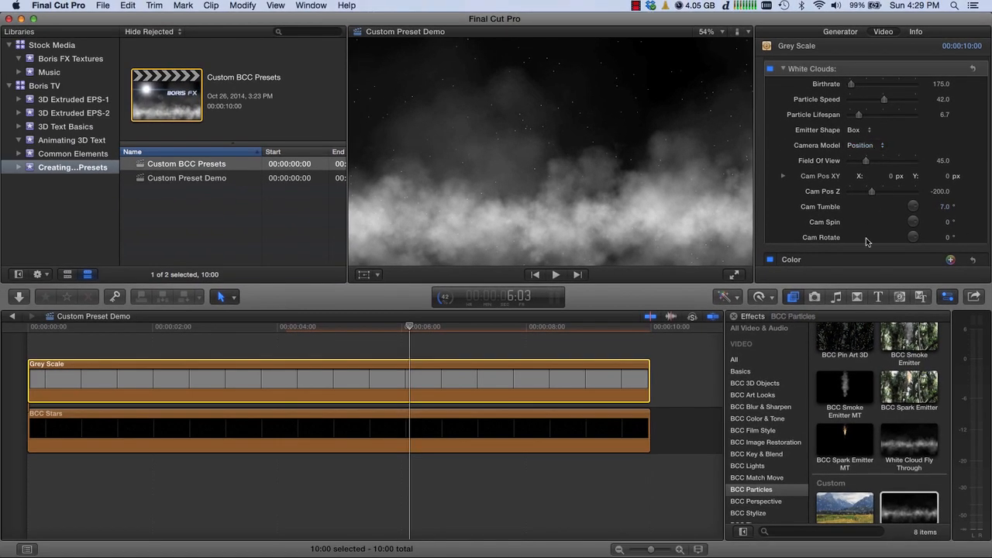
Apply the Blue Lens preset from the BCC Lens Flare Presets in BCC Lights to the BCC Stars clip.
click(747, 466)
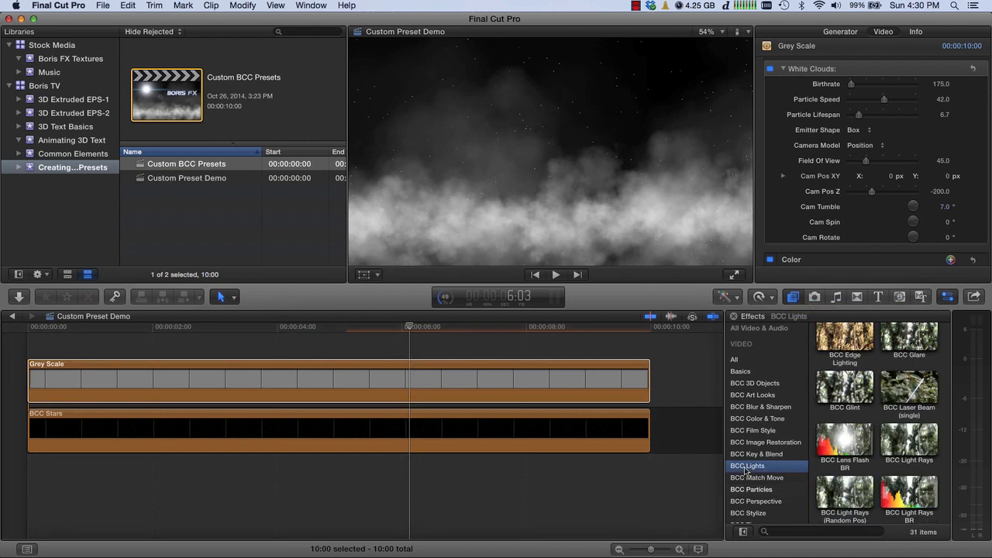
scroll(879, 465, down, 6)
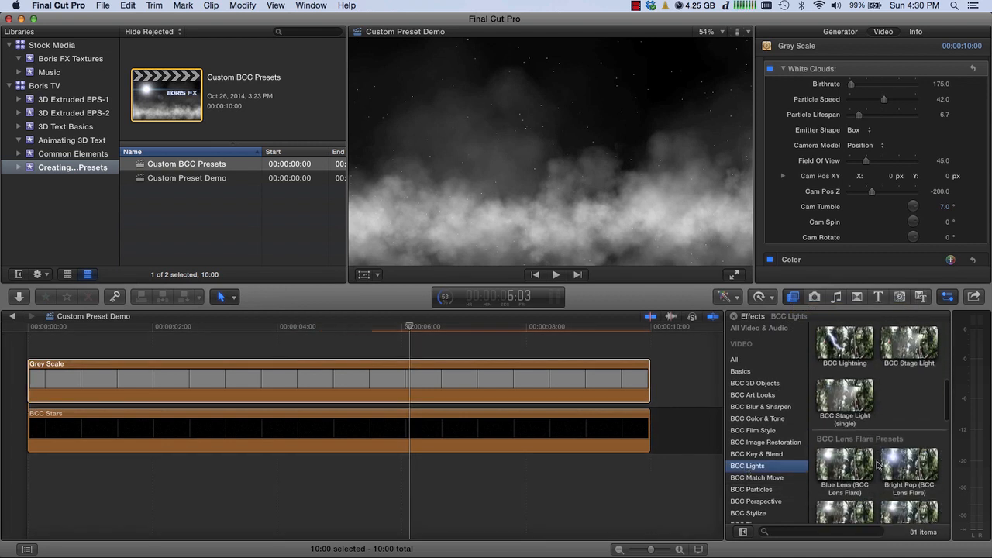
scroll(879, 465, down, 2)
drag(848, 434, 560, 432)
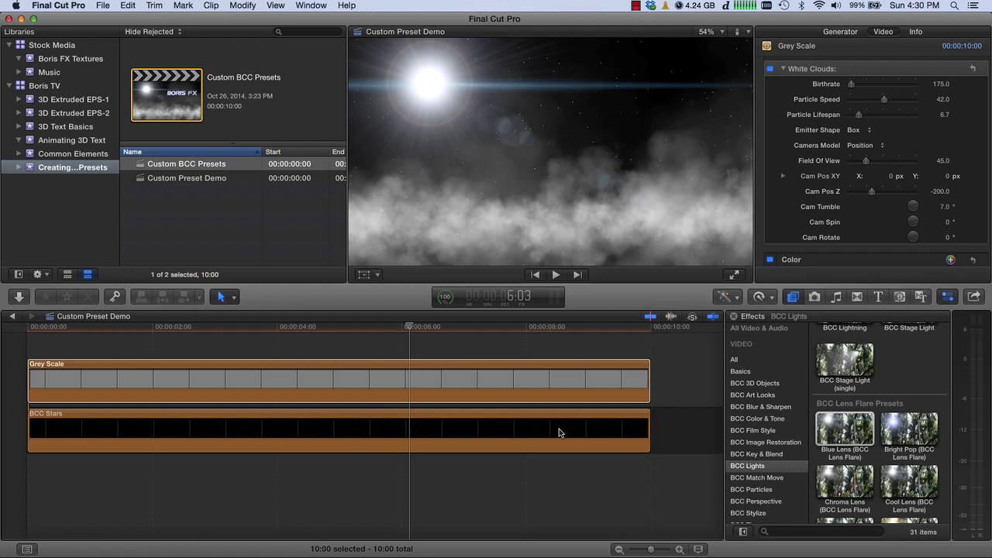
Connect a second Grey Scale solid above the clouds clip from the start of the timeline.
key(Home)
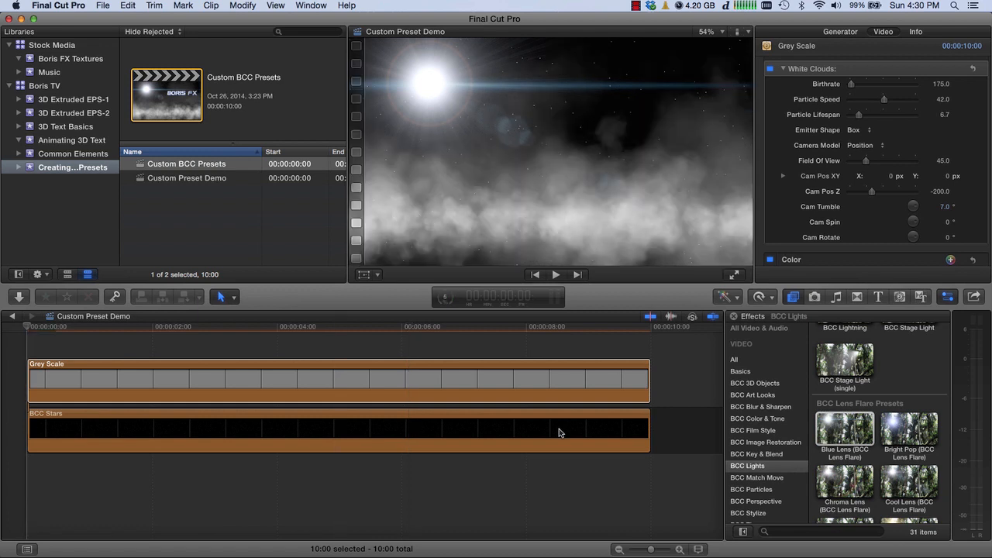
click(900, 296)
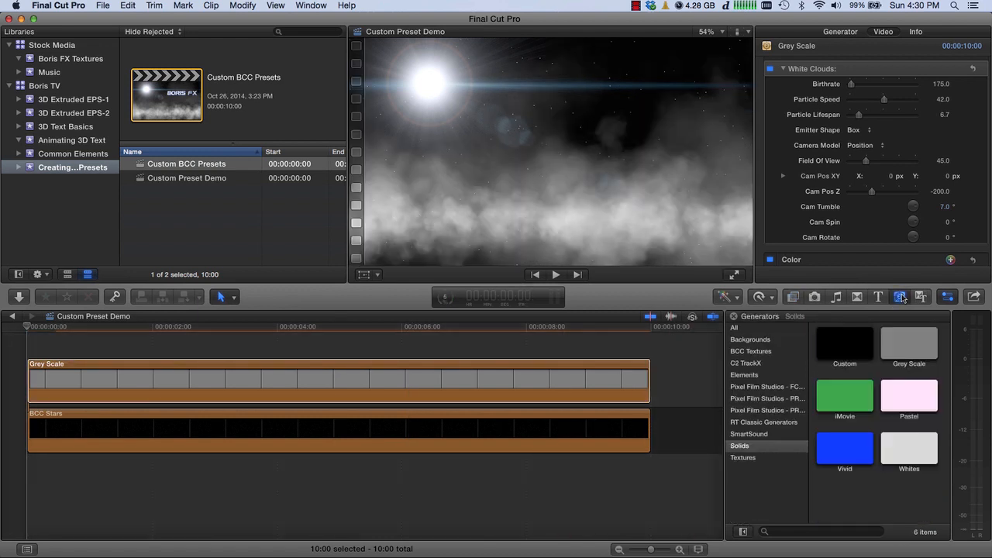
click(900, 349)
key(q)
Apply the BCC Extruded Text effect from BCC 3D Objects to the topmost Grey Scale clip.
key(super+5)
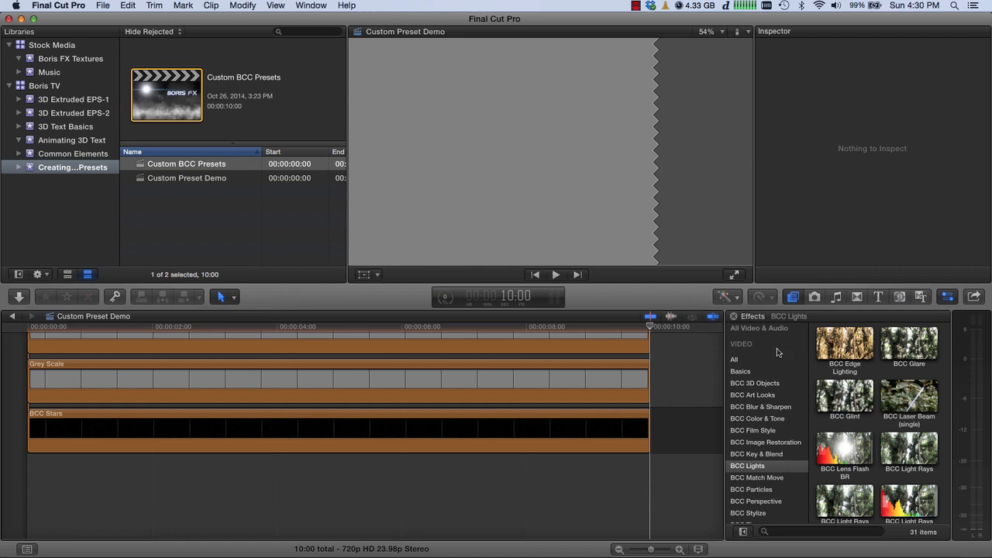
click(749, 384)
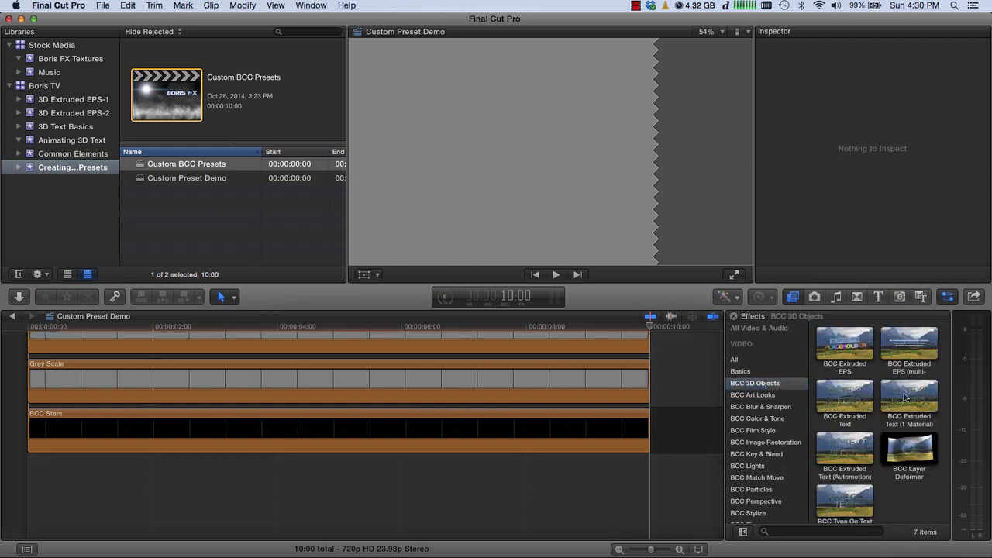
click(845, 403)
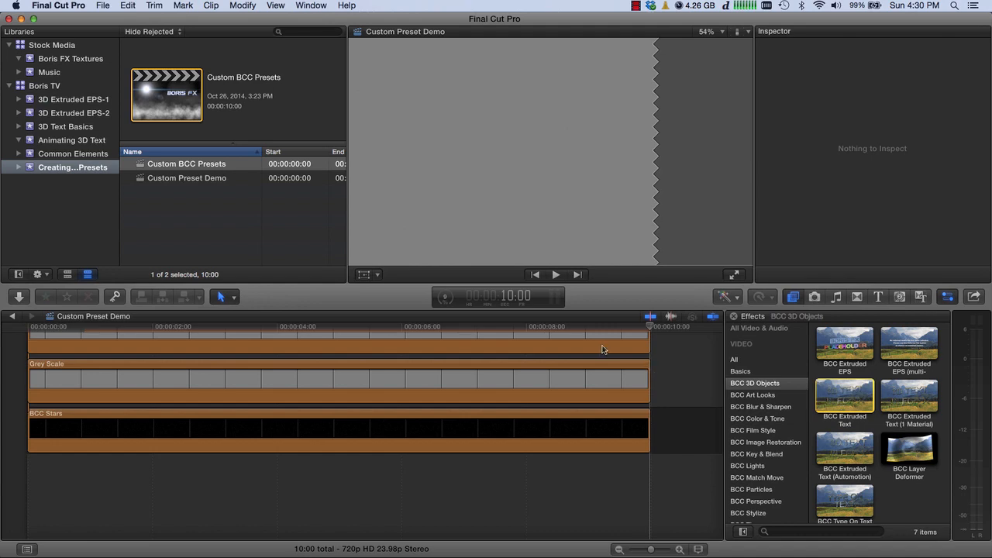
drag(603, 350, 557, 341)
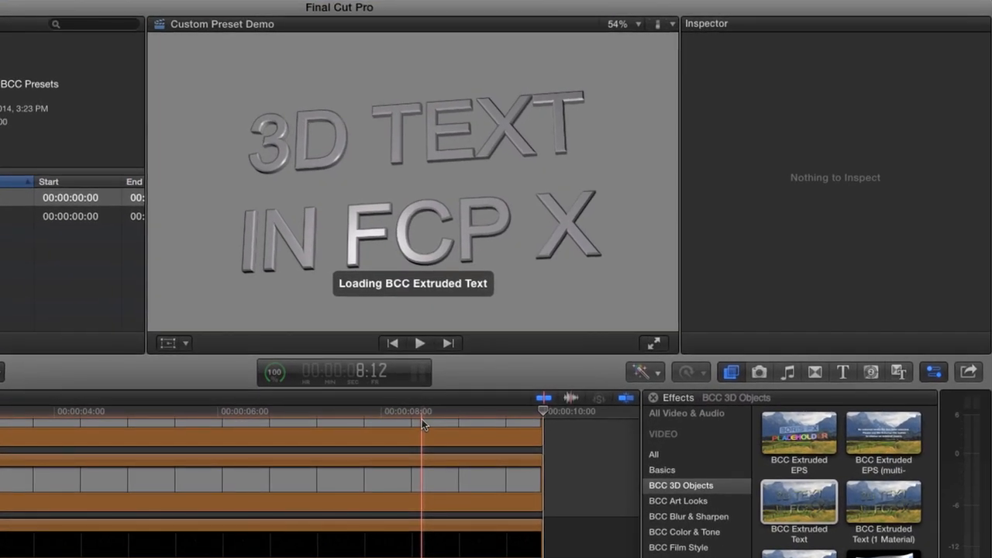
Open the text editor of the BCC Extruded Text effect and replace the default text with BORIS FX.
click(420, 445)
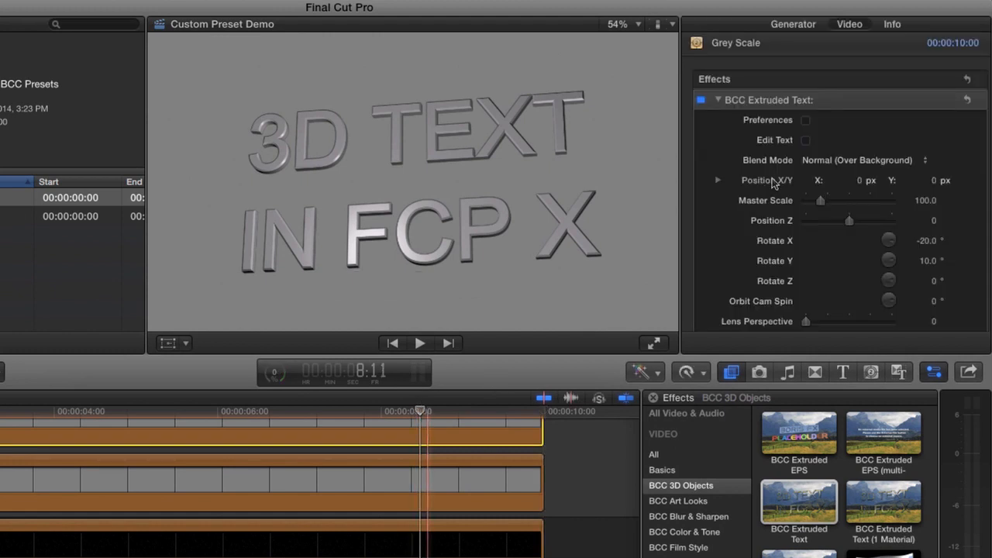
click(807, 142)
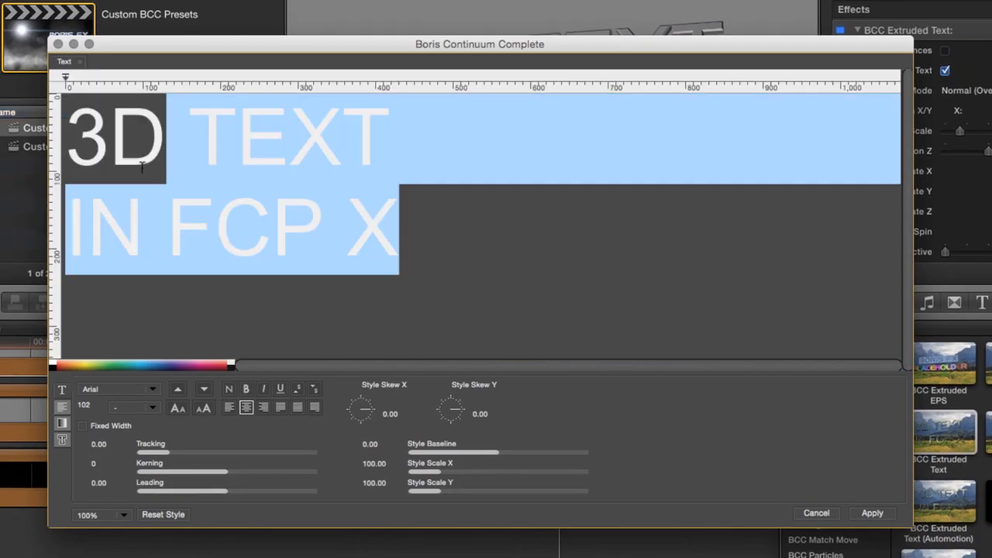
text(BOR)
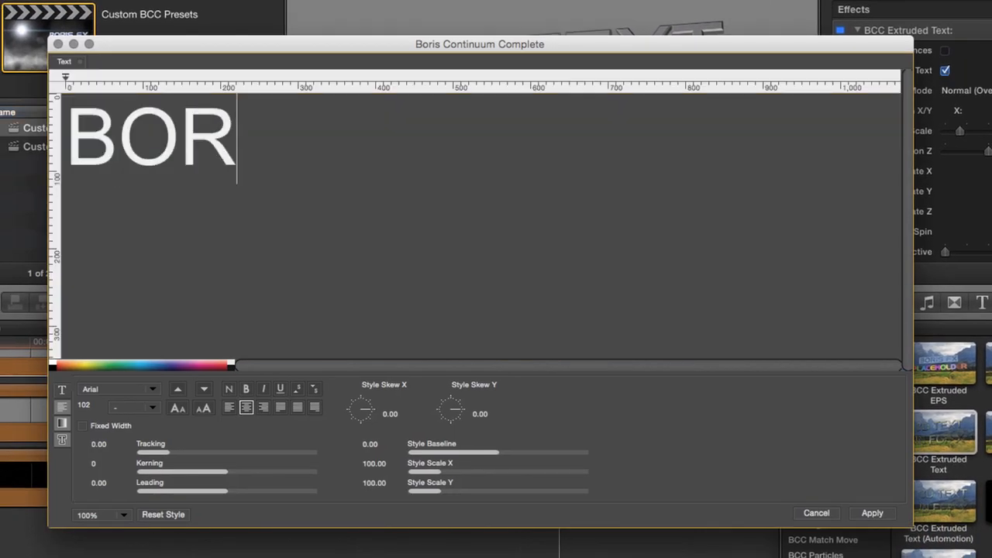
text(IS FX)
Format the whole BORIS FX text in Denmark Regular at size 132 and apply the text edits.
key(shift+Left)
key(shift+Left)
key(shift+Left)
key(shift+Left)
key(shift+Left)
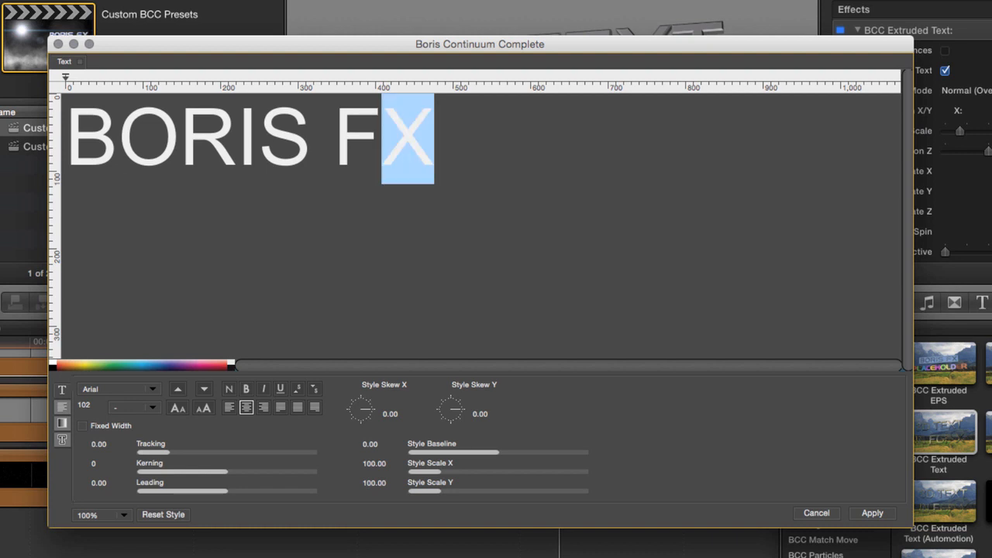
key(shift+Left)
key(shift+Left)
key(shift+Left)
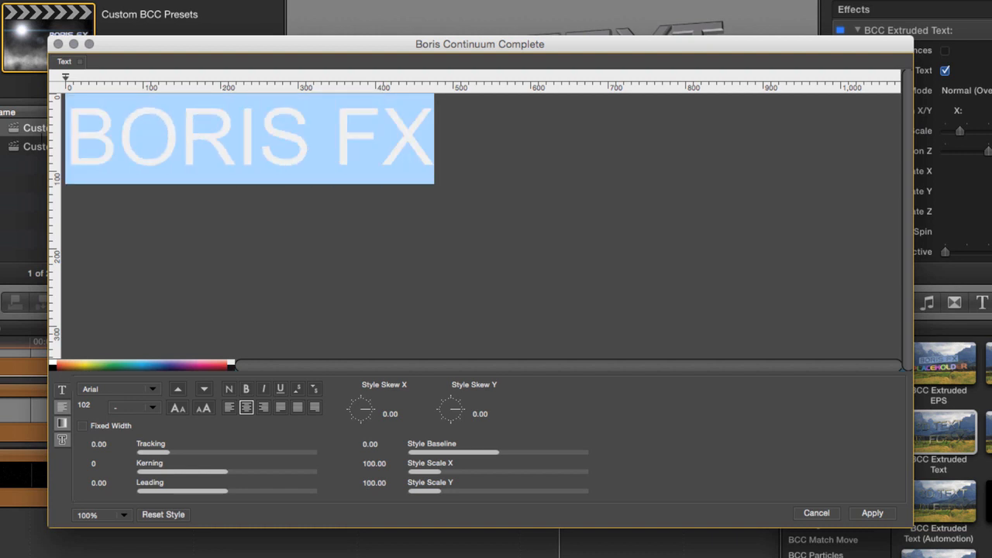
click(128, 389)
scroll(129, 391, down, 5)
scroll(129, 393, down, 3)
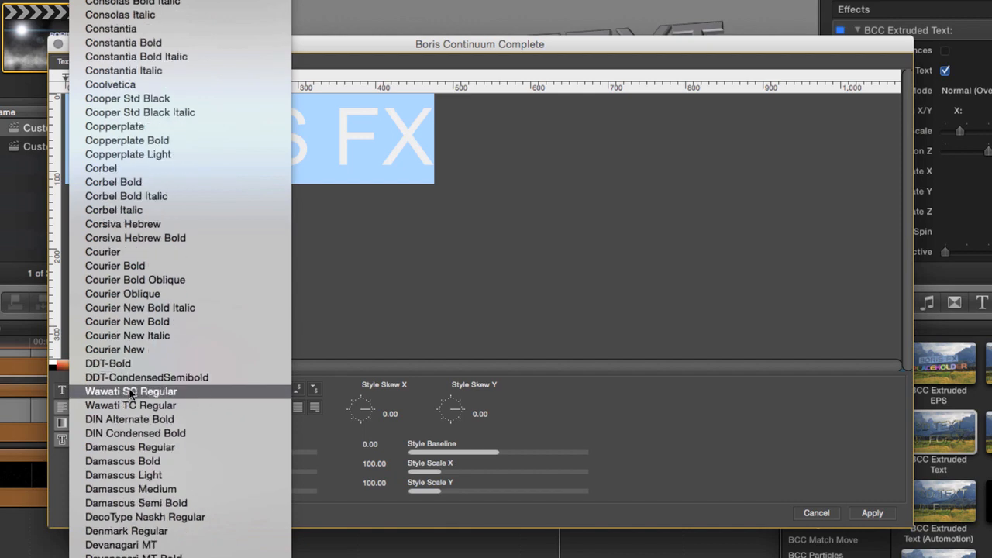
click(138, 532)
click(153, 409)
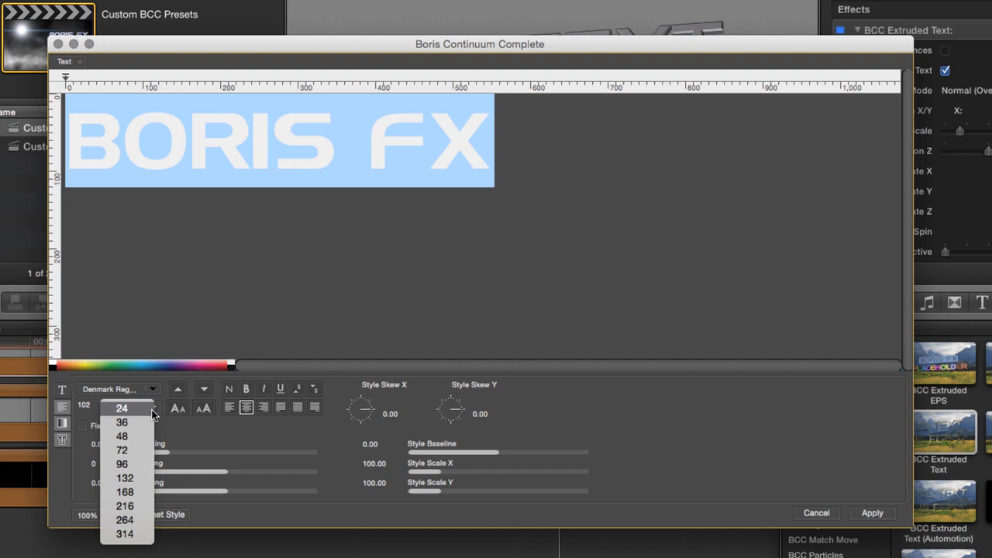
click(140, 477)
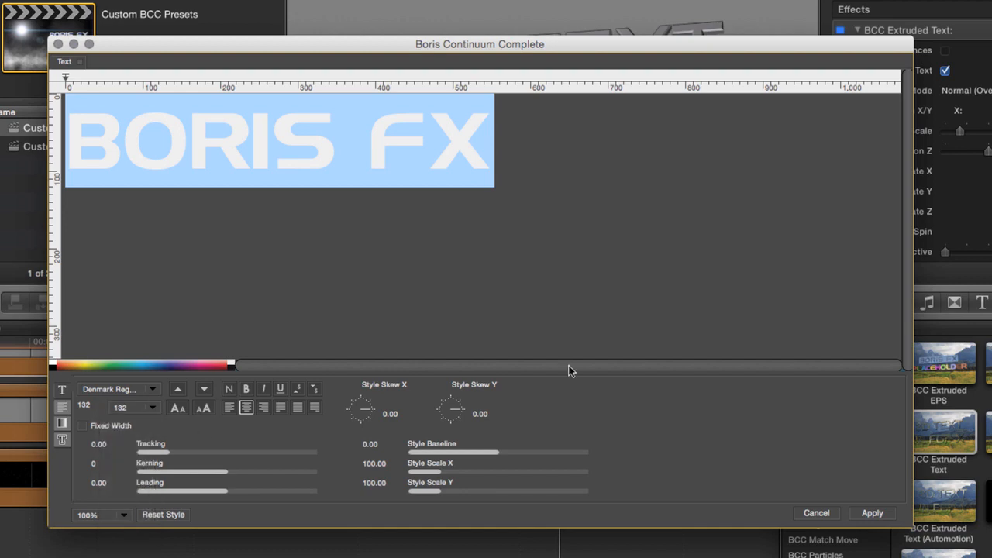
click(871, 514)
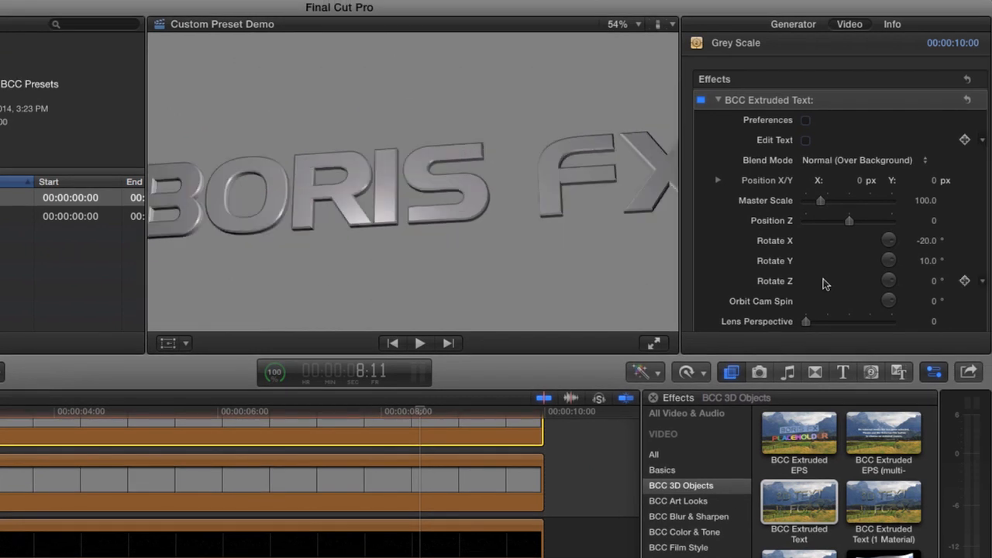
Set the extruded text's Master Scale to 60.1 and its Extrusion Depth to 10.
click(923, 200)
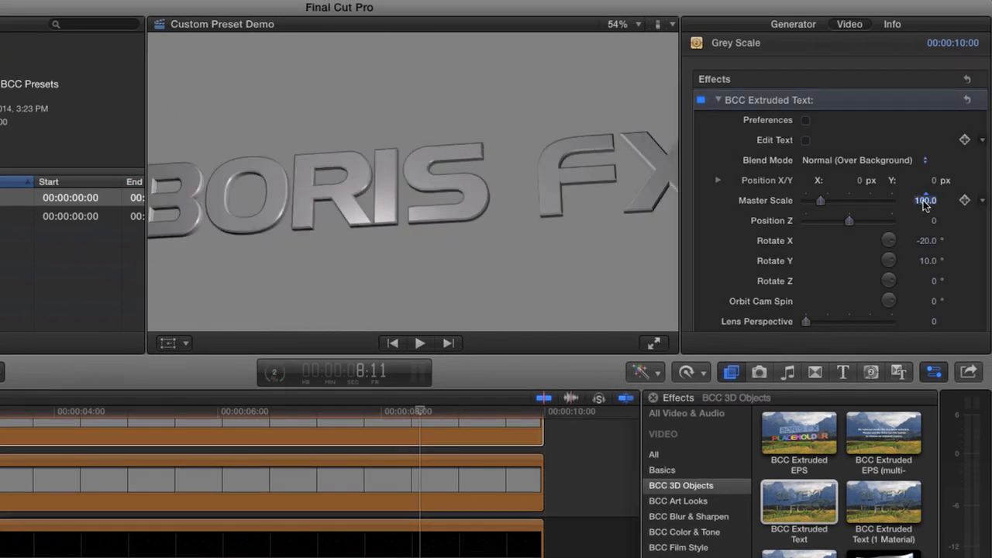
text(60)
key(Return)
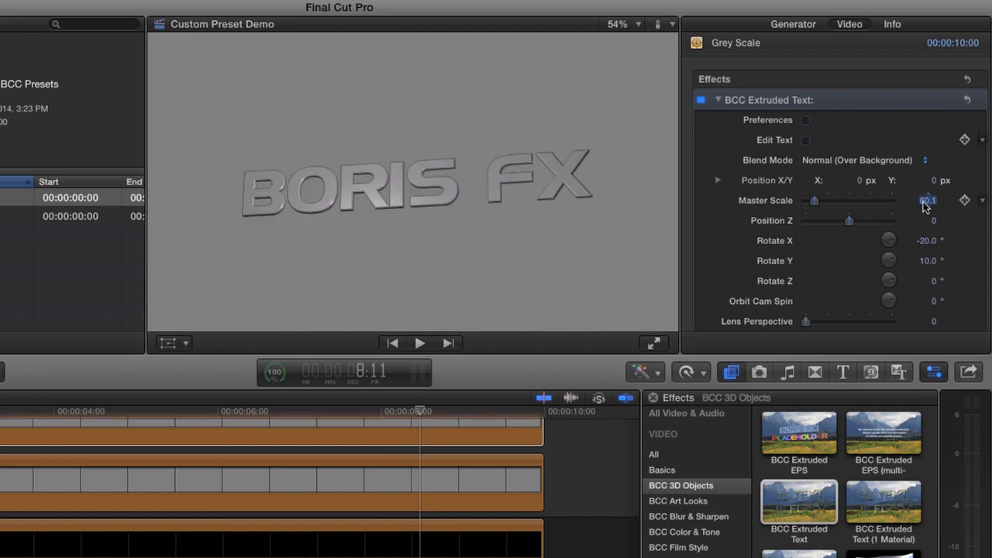
scroll(961, 240, down, 5)
scroll(958, 251, down, 1)
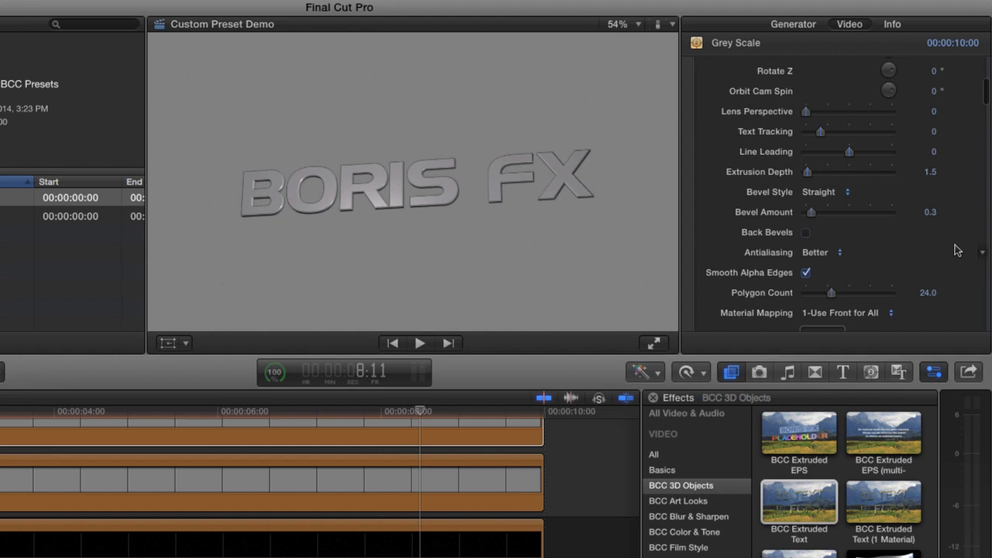
click(931, 173)
text(10)
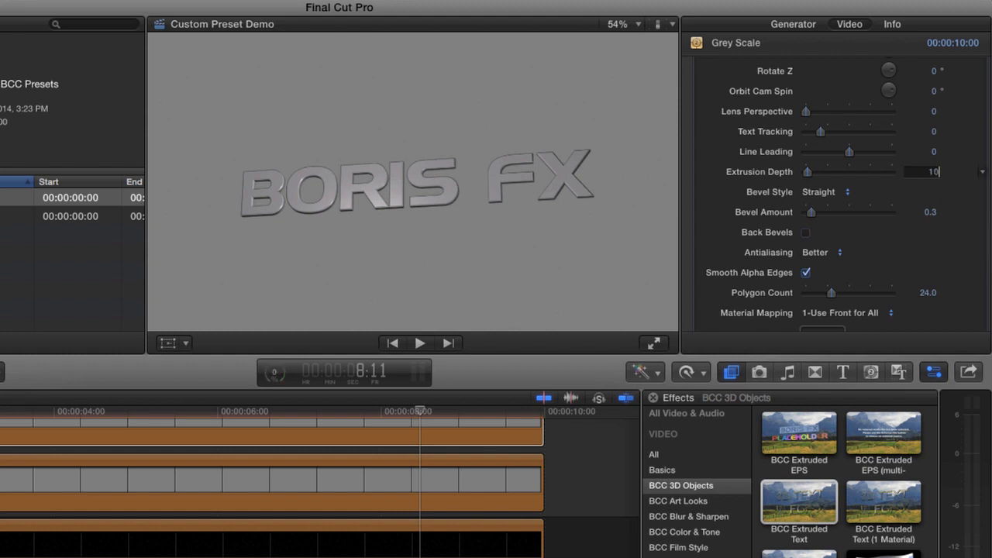
key(Return)
Set the extruded text's Material Mapping to 2-Front=Back, Side=Bevel.
scroll(947, 279, down, 5)
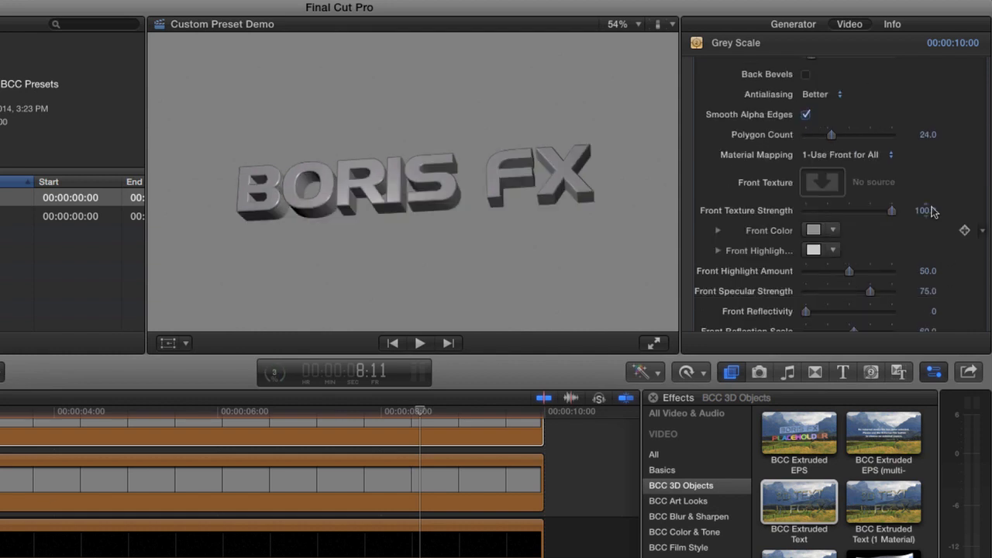
click(885, 155)
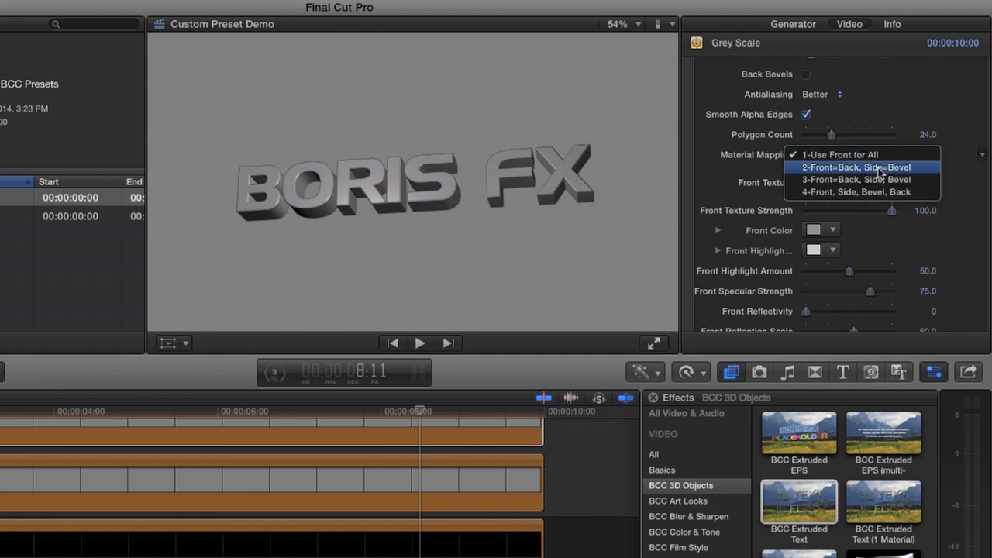
click(879, 169)
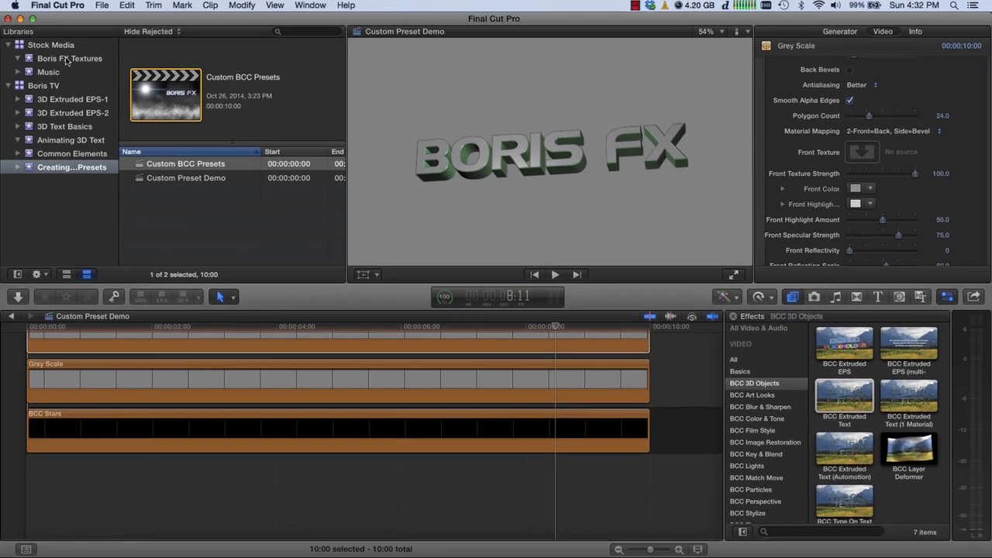
Apply the metallic-brushedMetal03 clip from the Boris FX Textures event as the extruded text's Front Texture.
click(69, 59)
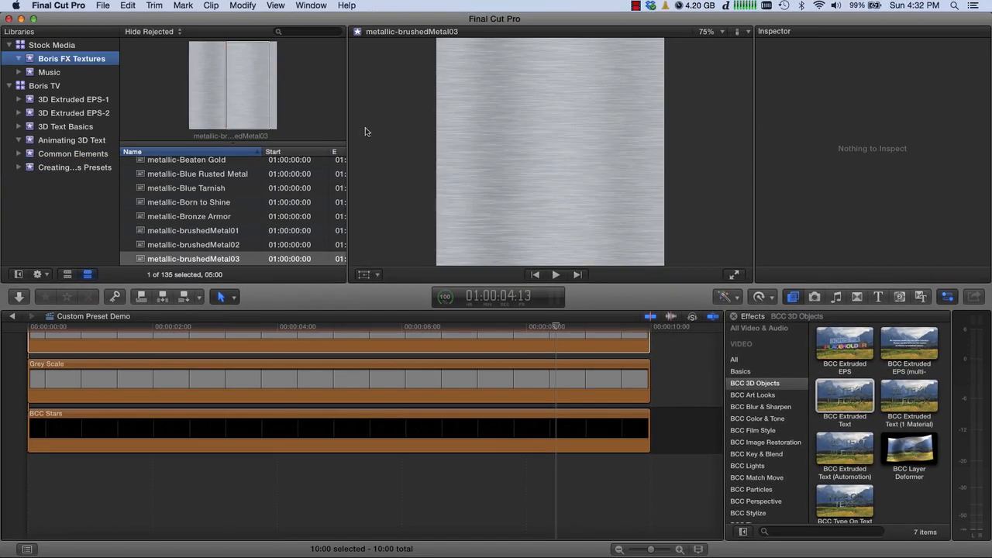
click(560, 346)
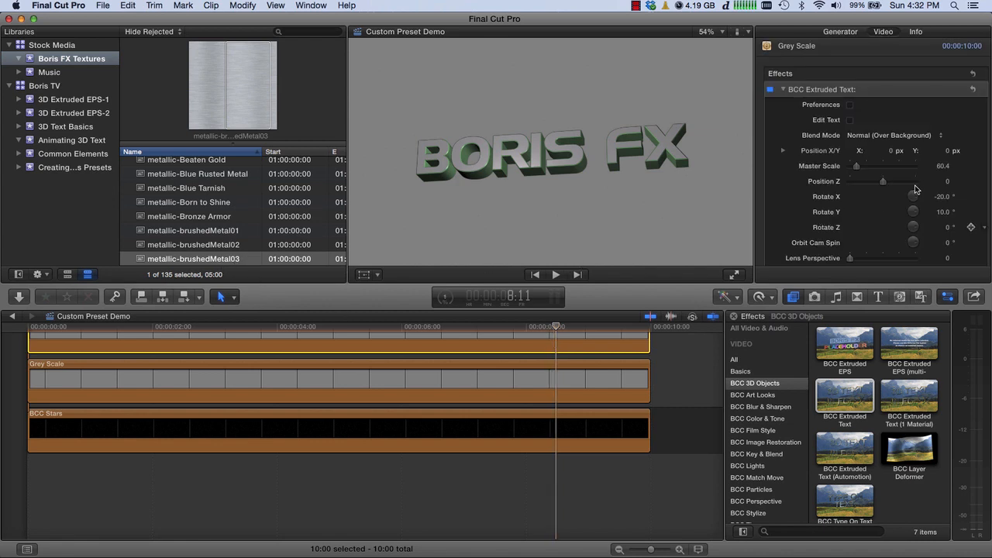
scroll(782, 208, down, 5)
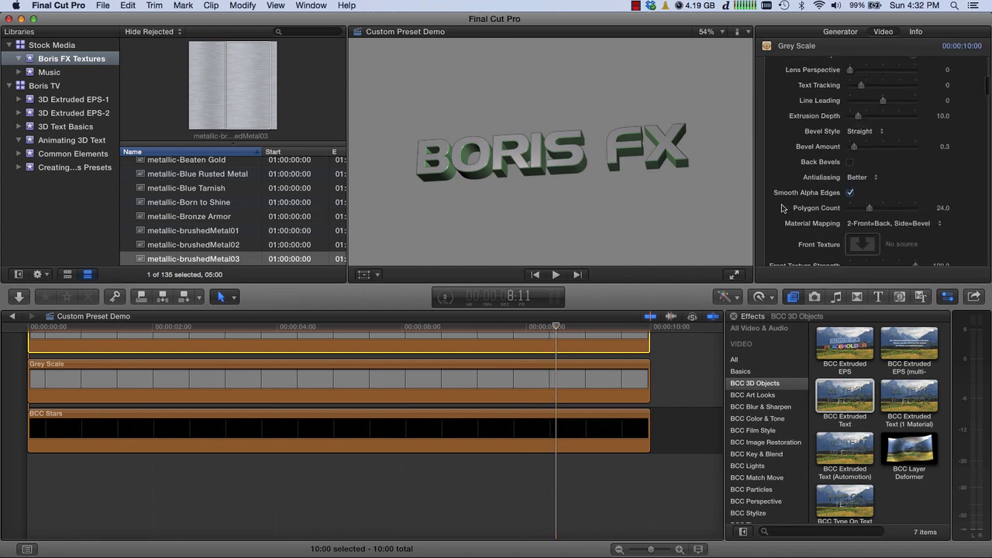
scroll(782, 207, down, 3)
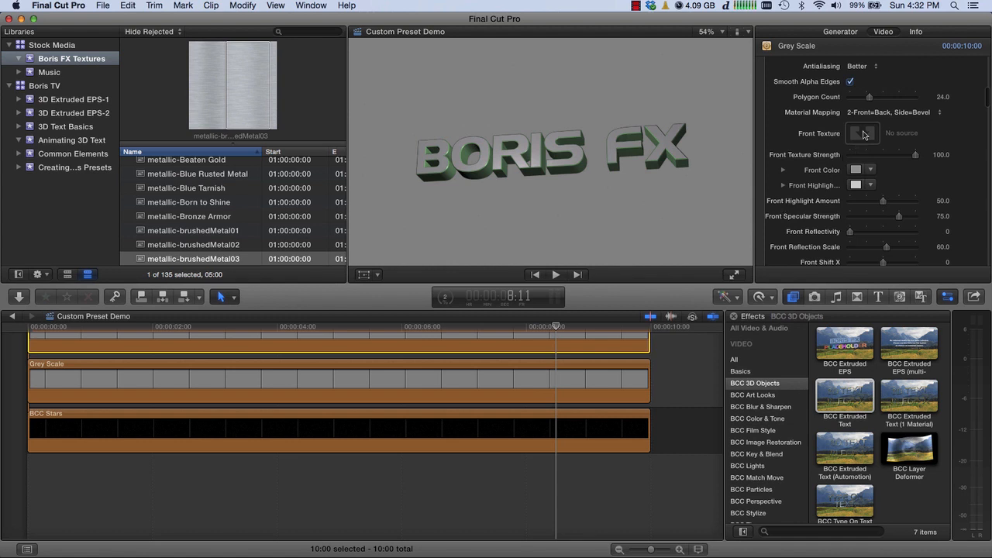
click(864, 134)
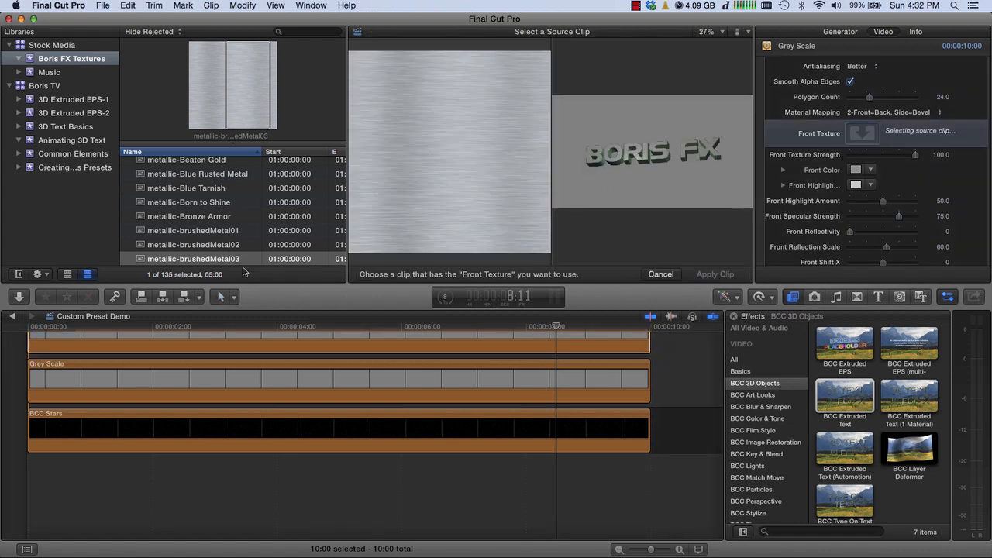
click(220, 261)
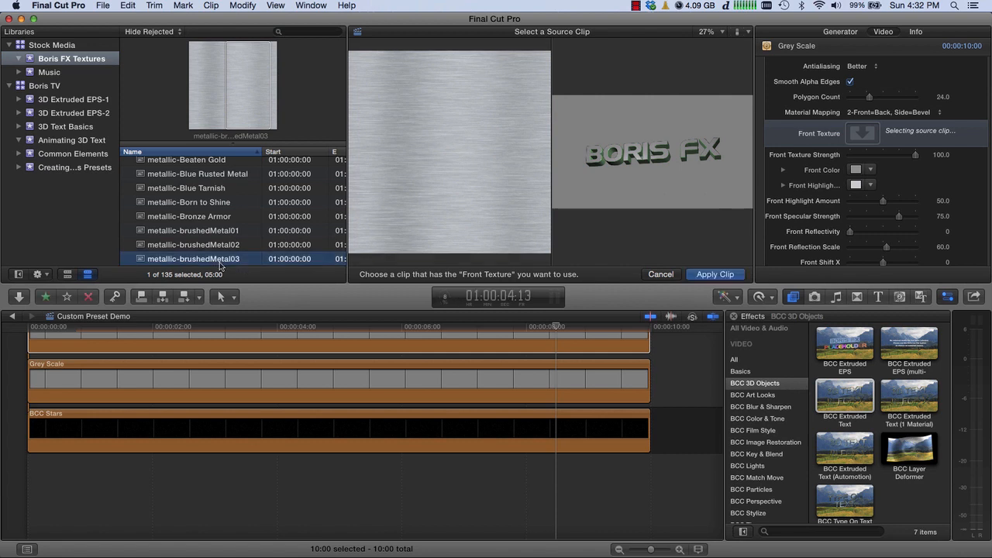
click(708, 275)
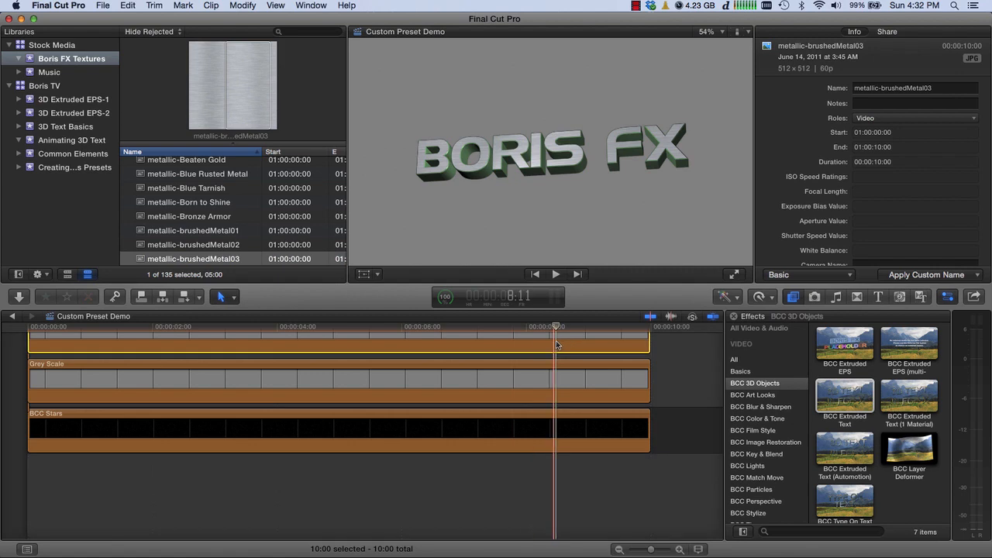
Set the extruded text's Side Color to a saturated blue of about R 84, G 134, B 255.
scroll(785, 231, down, 10)
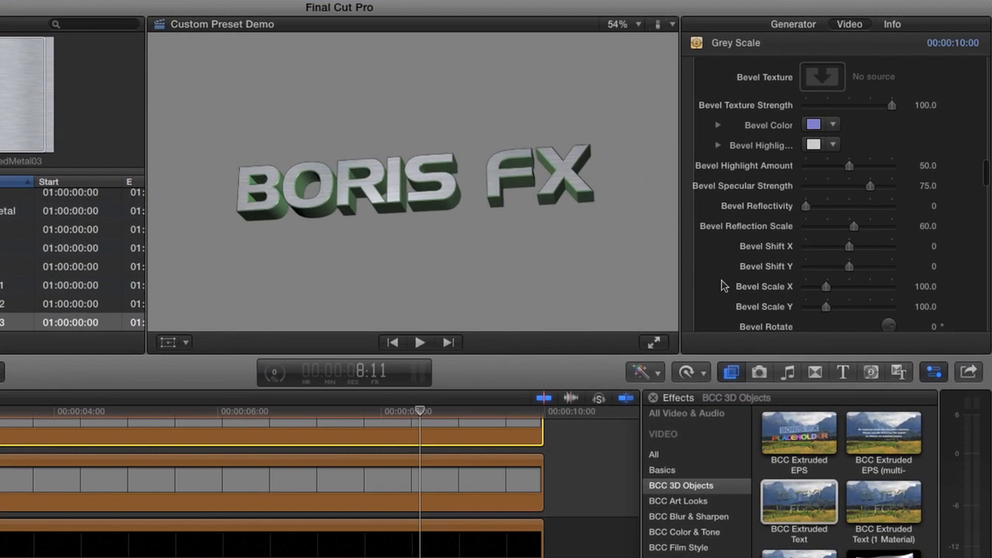
scroll(727, 283, down, 6)
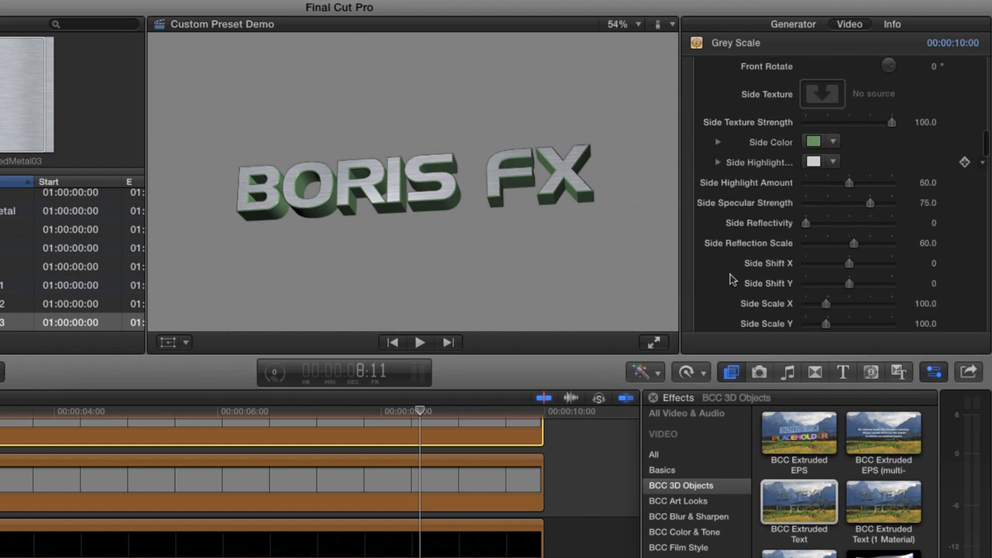
click(833, 142)
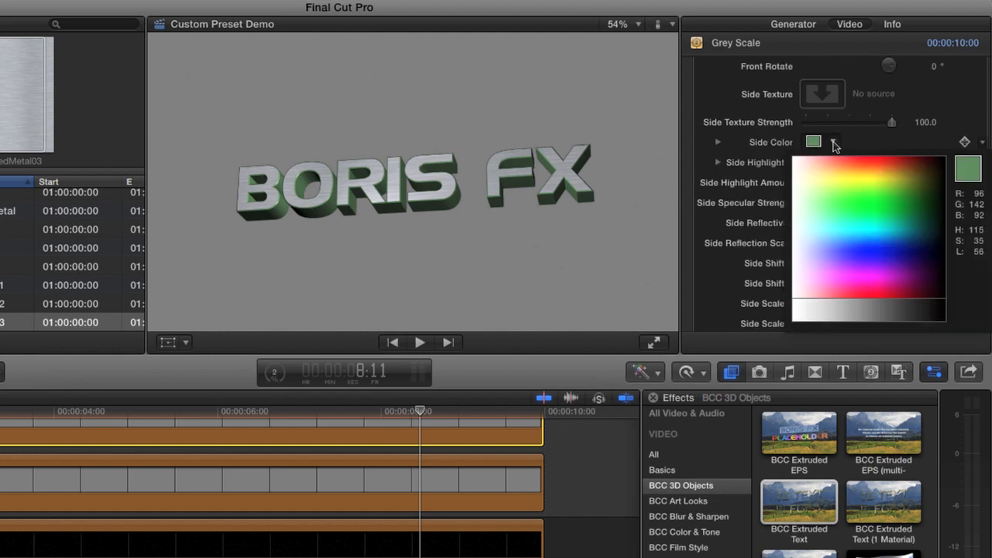
click(835, 231)
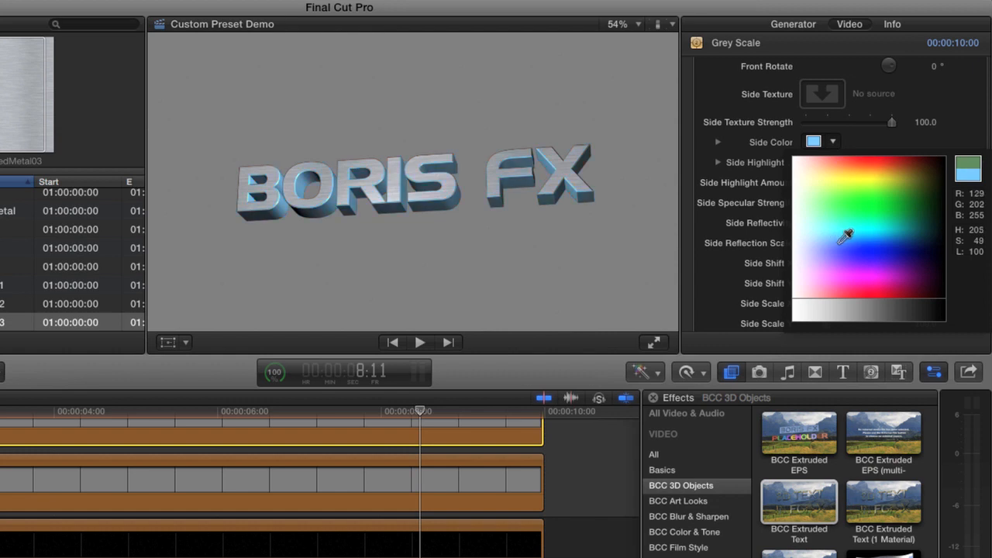
click(845, 236)
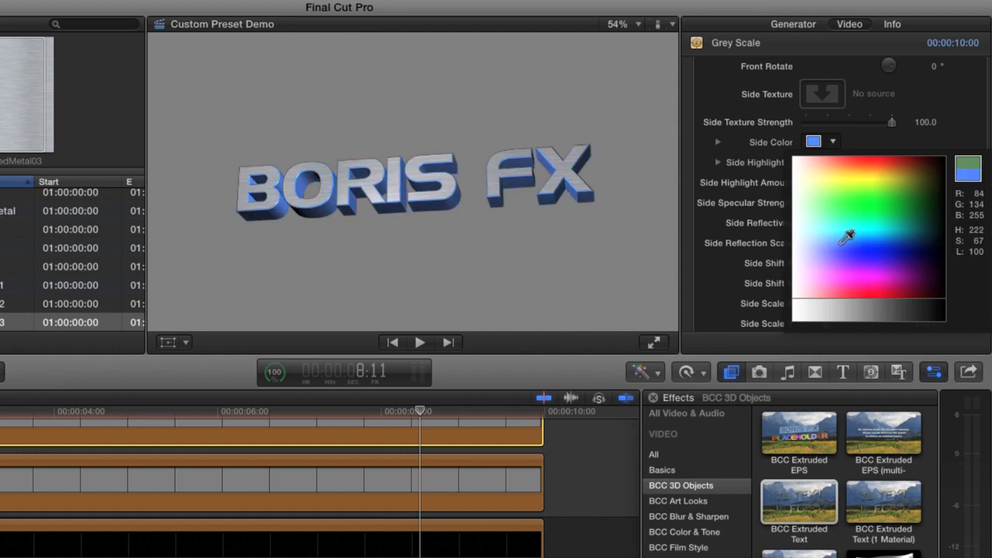
click(724, 127)
Set the Blend Mode of BCC Extruded Text to None (Transparent Background).
scroll(713, 97, up, 10)
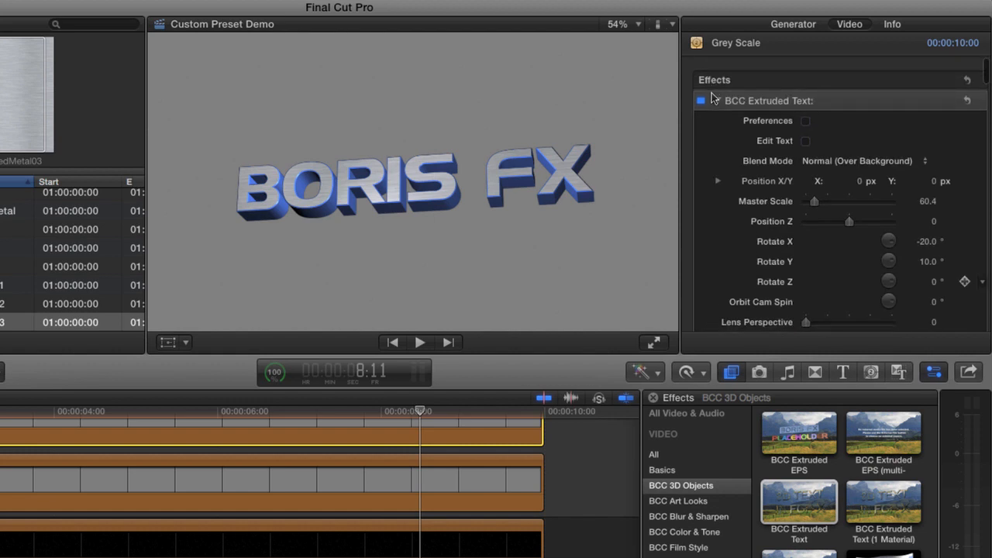
click(875, 162)
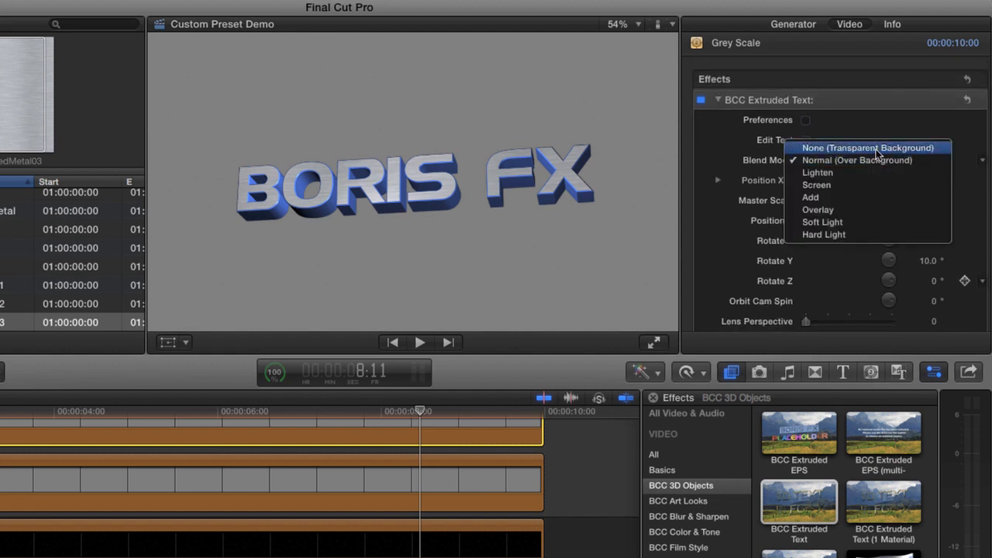
click(877, 149)
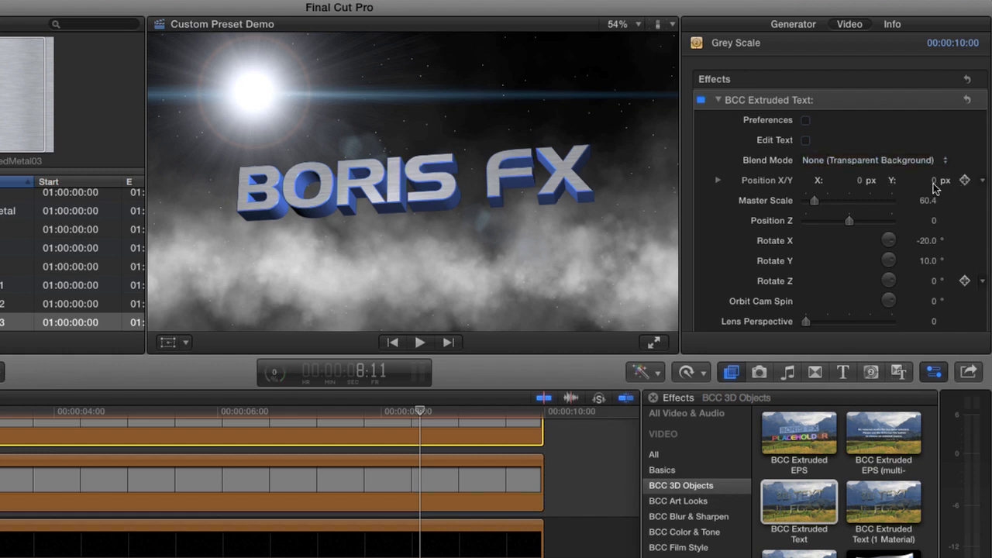
Raise the extruded text to Position Y 0.1 and set its Master Scale to 40.
drag(932, 184, 932, 179)
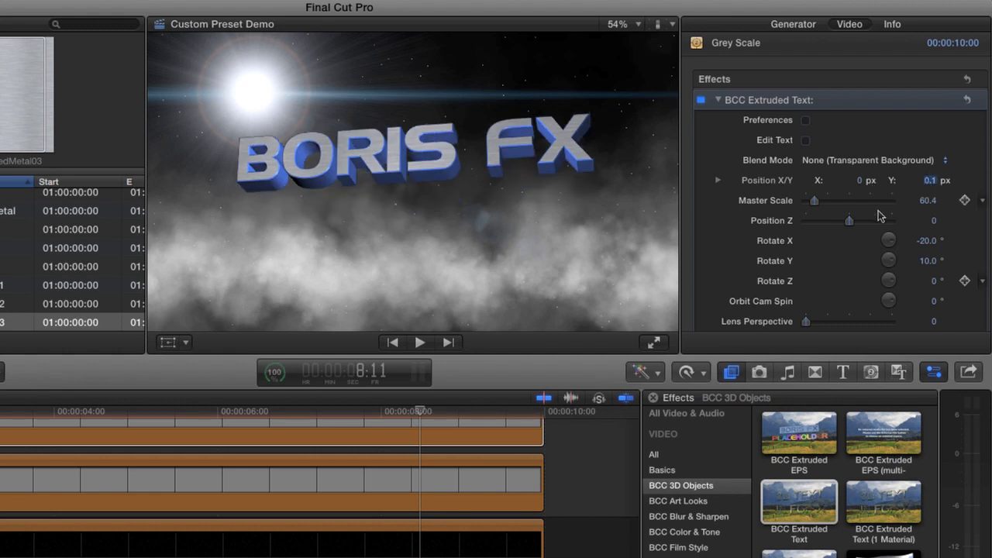
click(923, 201)
text(40)
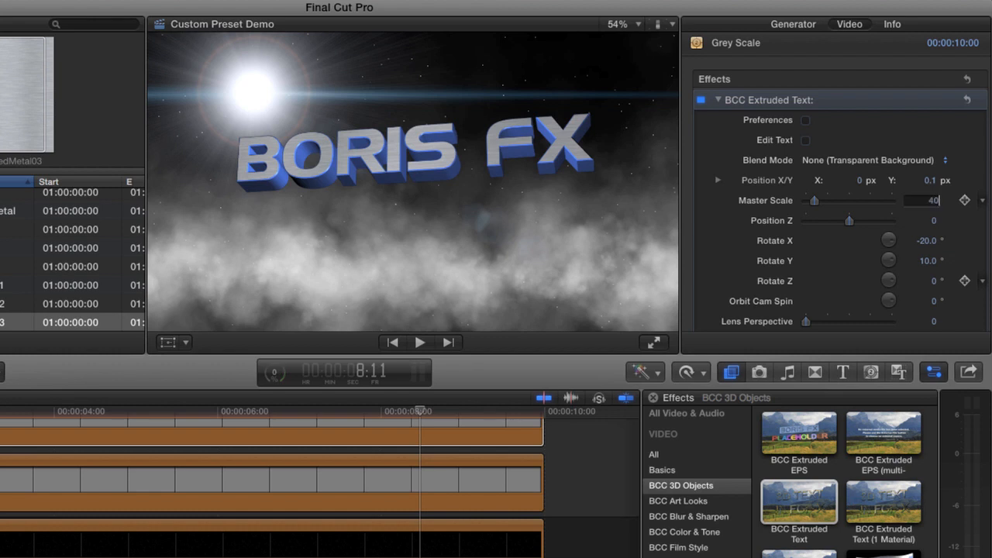
key(Return)
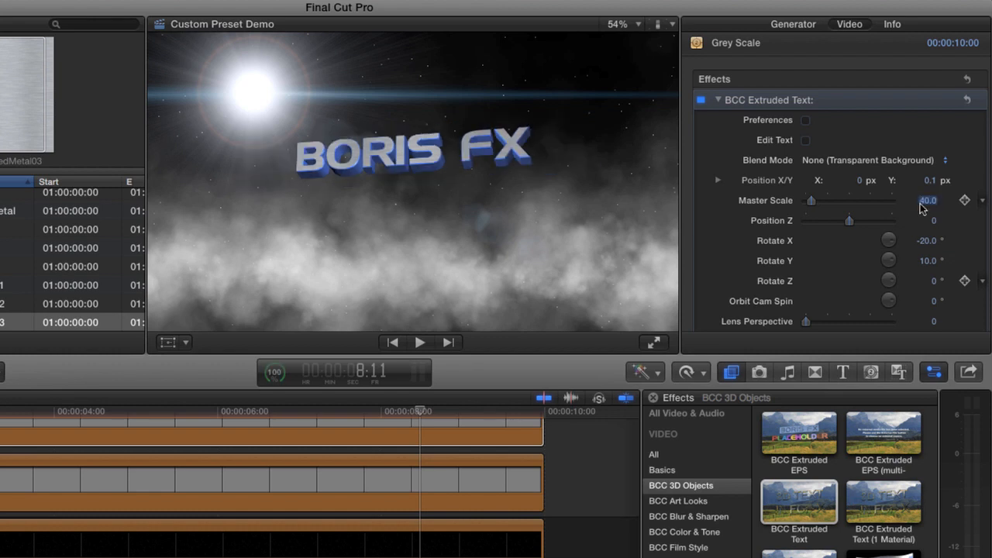
Move the extruded text to Position X 0.3 and set its Rotate Z to 6.0°.
click(858, 181)
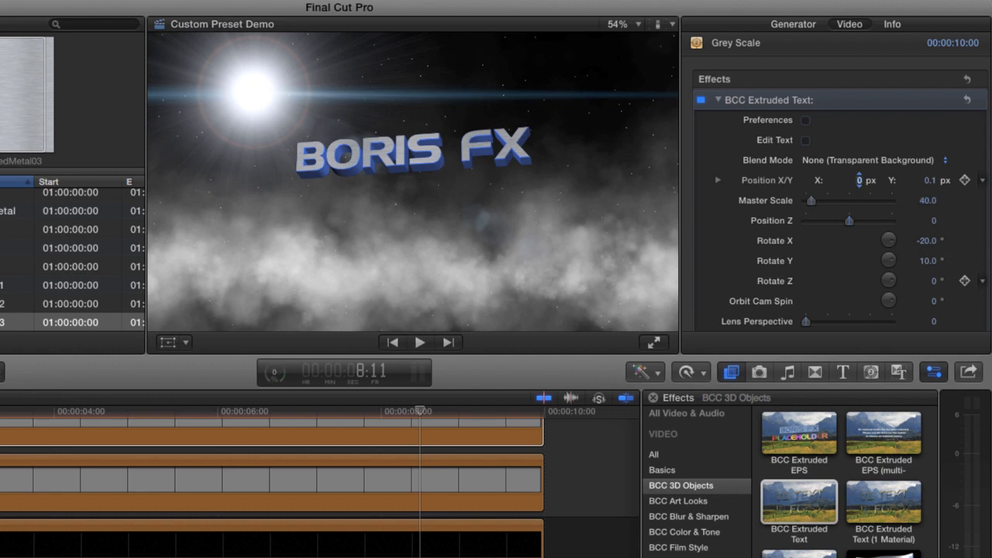
drag(858, 182, 858, 180)
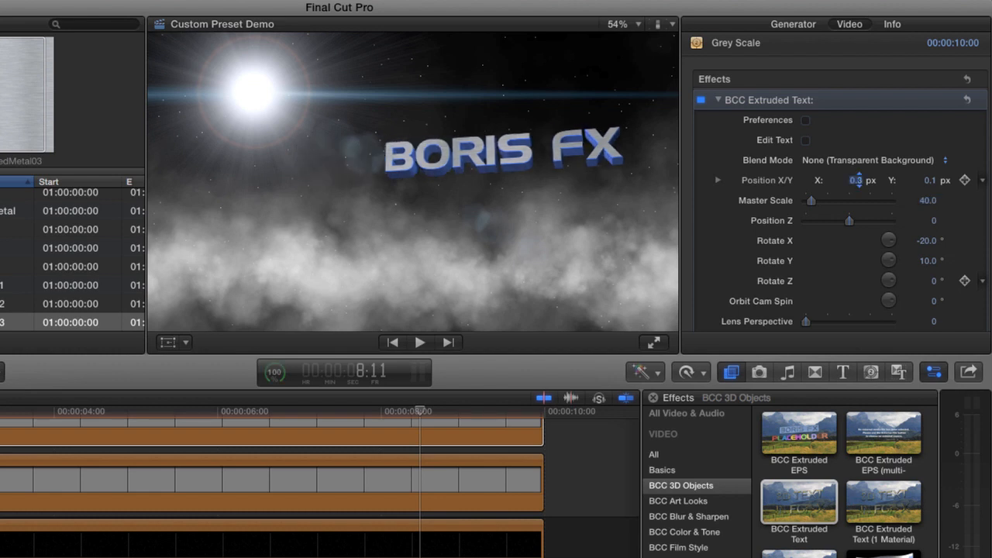
click(858, 179)
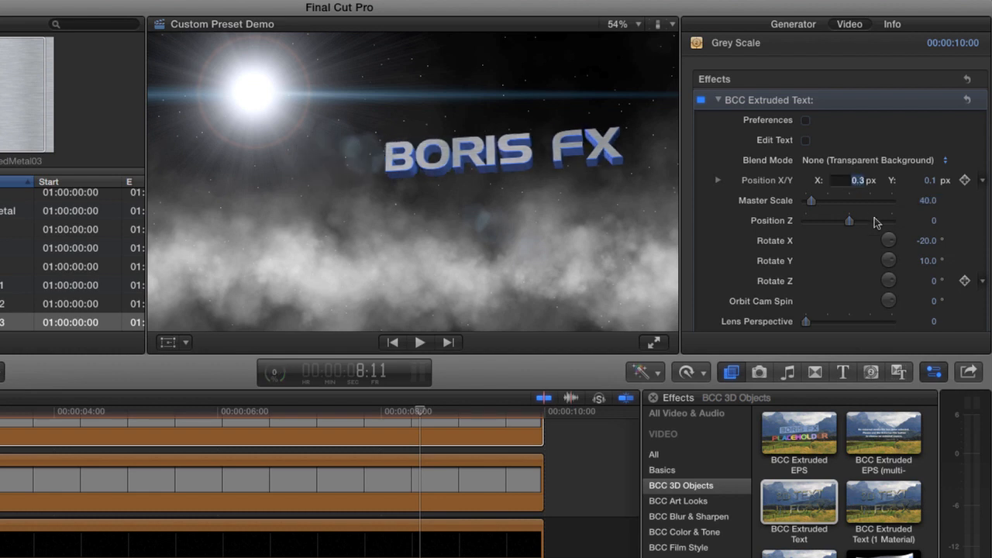
click(933, 280)
key(Return)
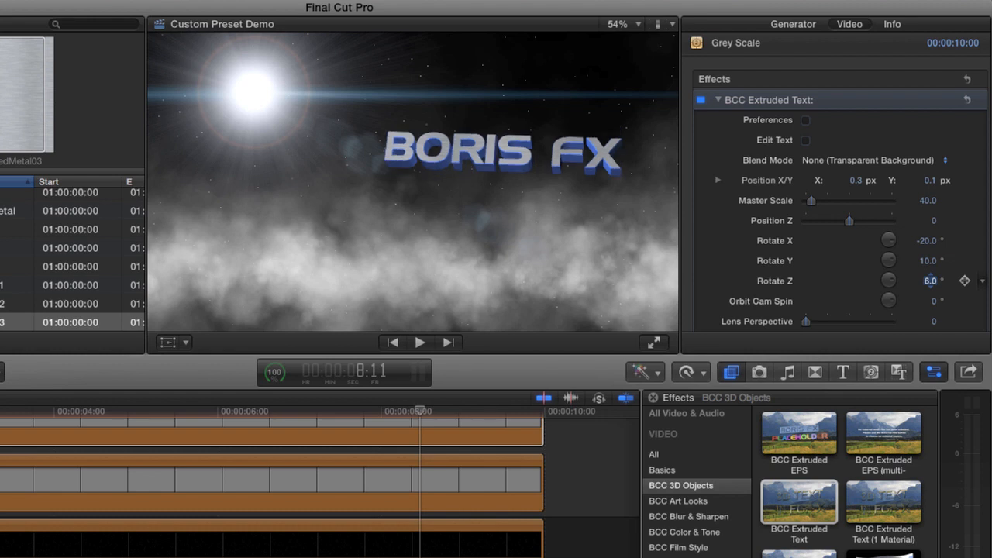
Raise the extruded text further by setting its Position Y to 0.2.
click(930, 181)
drag(930, 179, 929, 176)
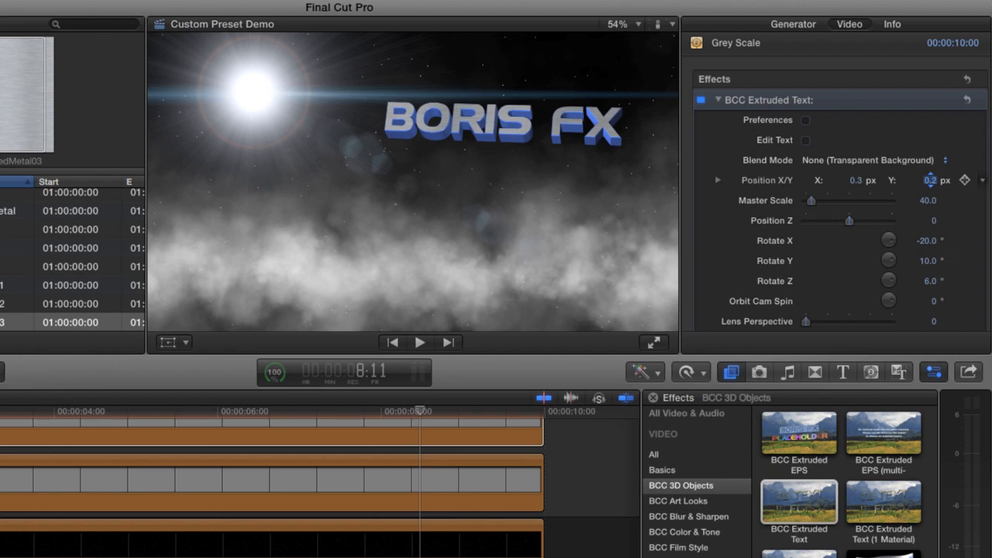
click(930, 180)
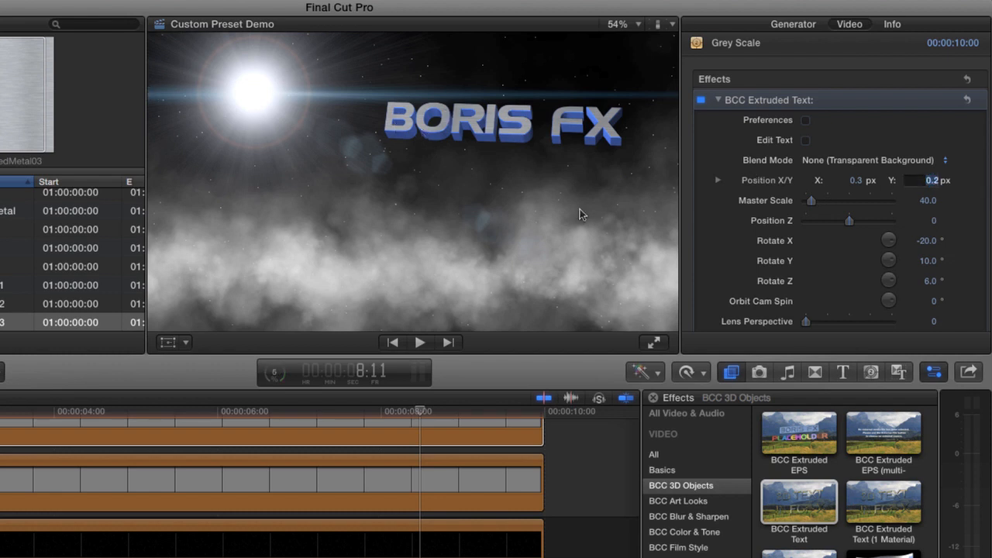
Brighten the 3D lighting of the extruded text by setting Light 1 Intensity to 120.
scroll(732, 251, down, 10)
scroll(732, 251, down, 8)
scroll(732, 251, down, 8)
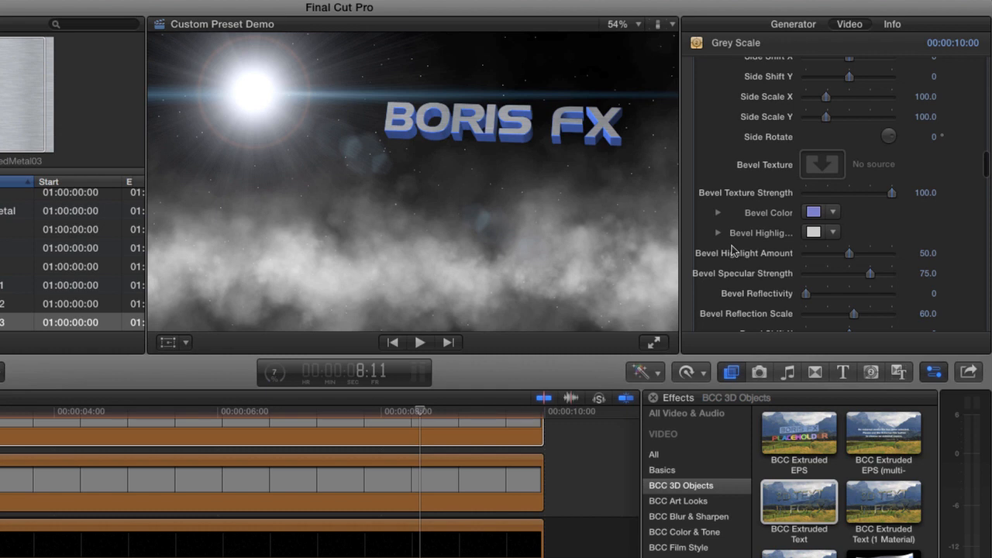
scroll(733, 250, down, 8)
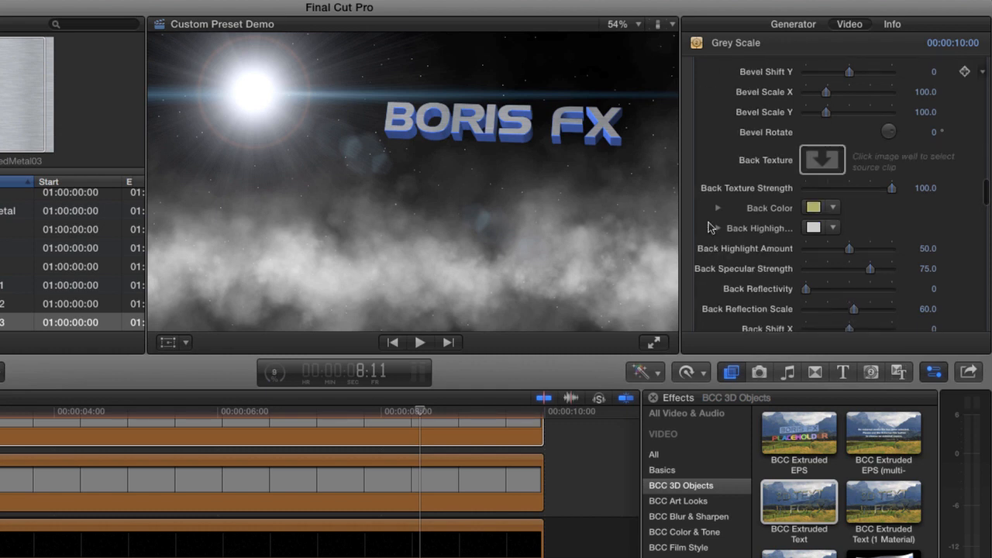
scroll(707, 226, down, 8)
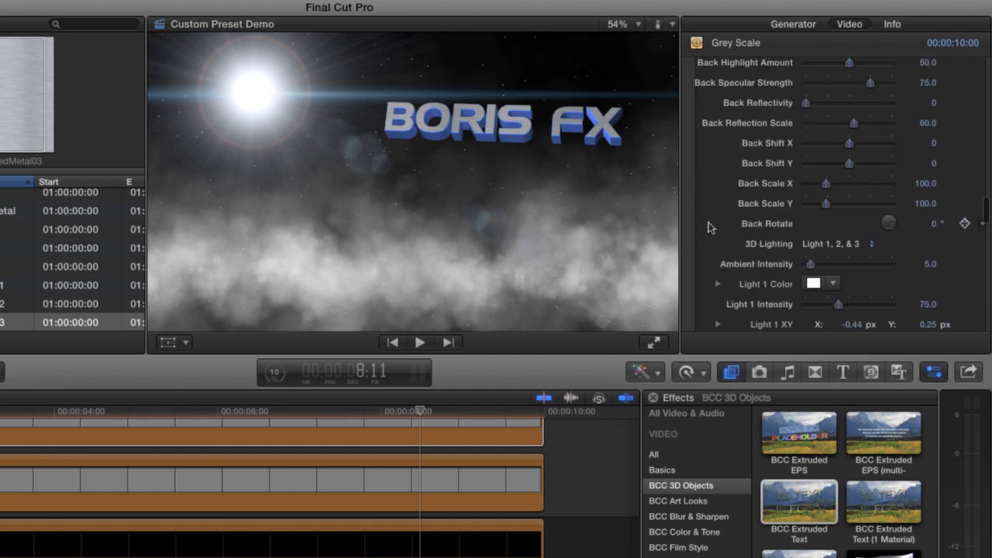
scroll(708, 226, down, 4)
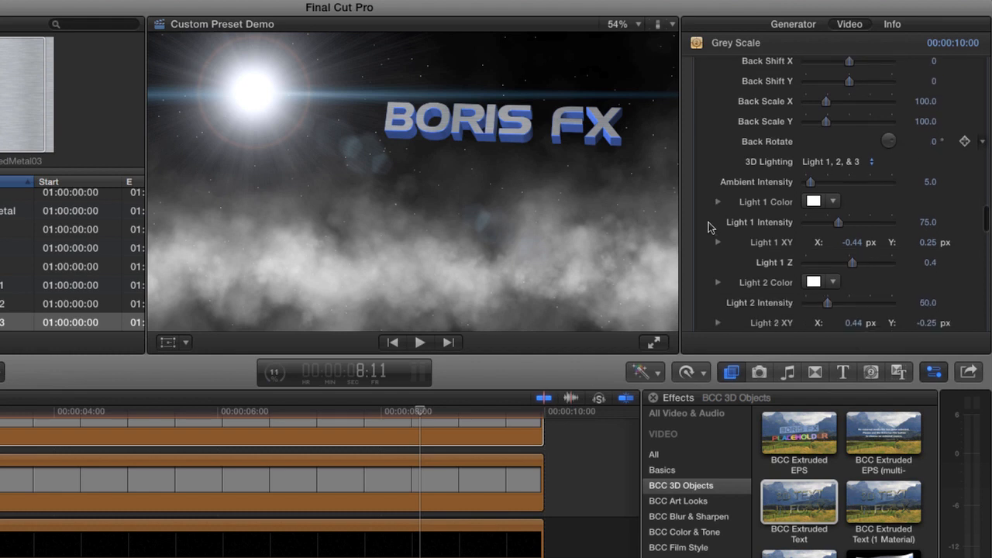
click(928, 222)
text(120)
key(Return)
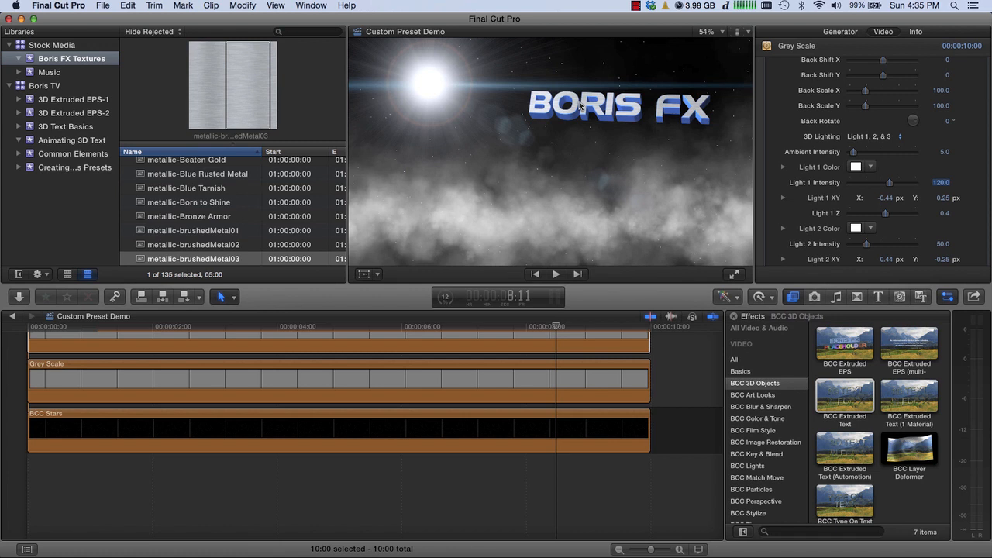
Create a new project named Snow Demo in the Creating Effects Presets event with the offered video settings.
click(74, 168)
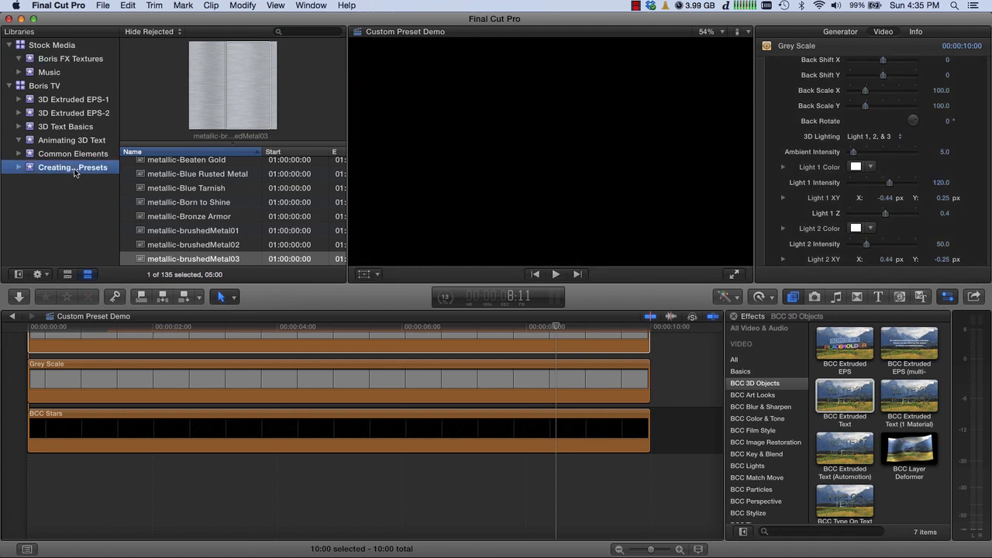
key(super+n)
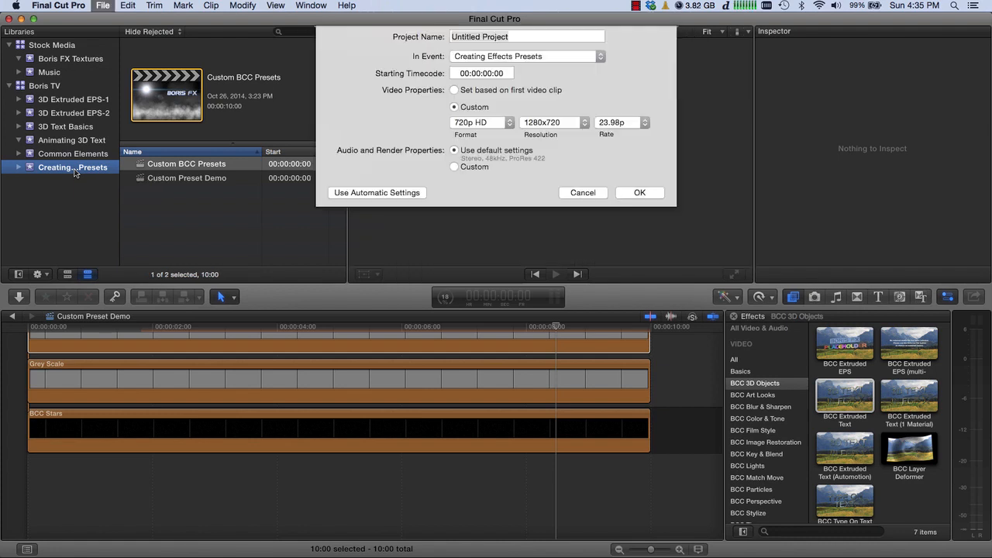
text(Snow Demo)
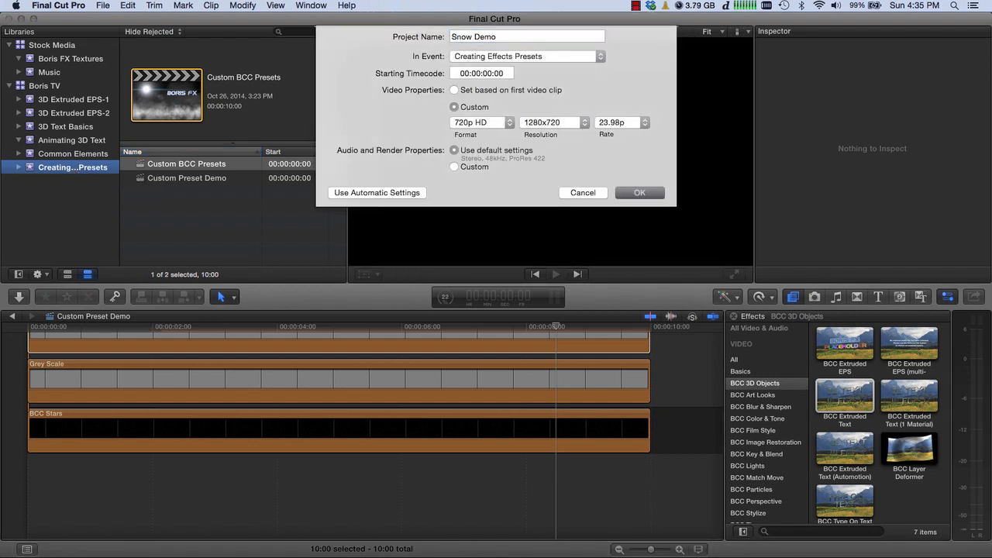
key(Return)
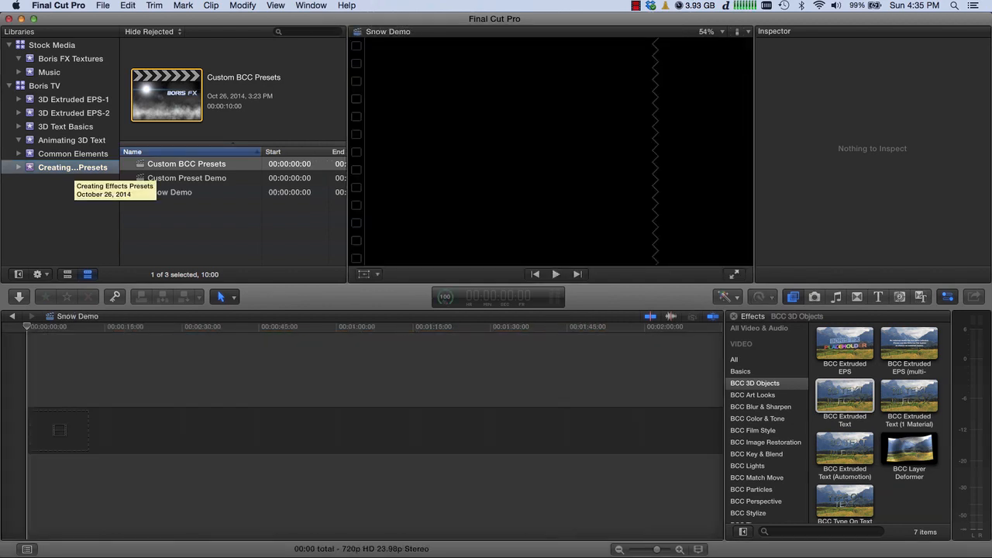
Switch to Motion and create a new Final Cut Effect project with the Broadcast HD 720-30p preset.
key(super+Tab)
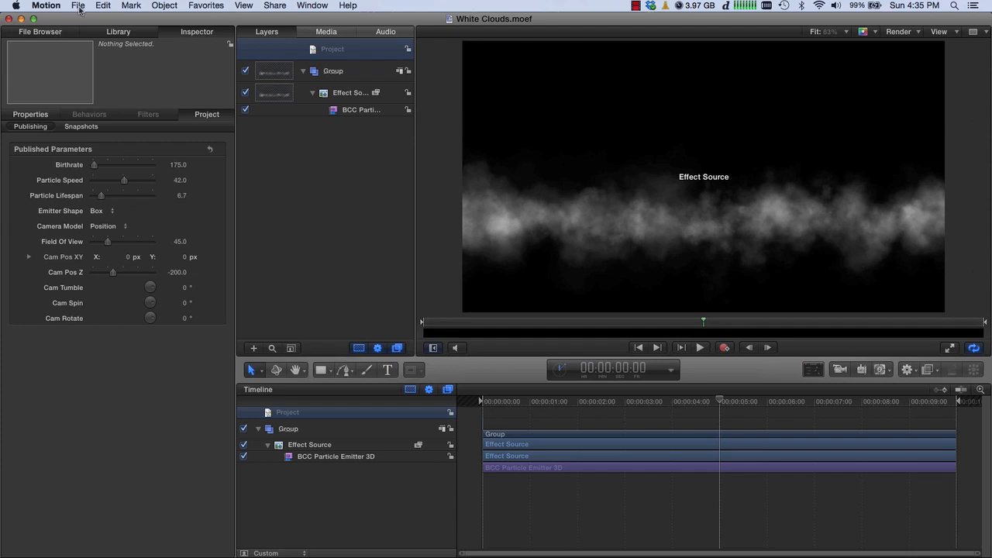
click(78, 6)
click(85, 21)
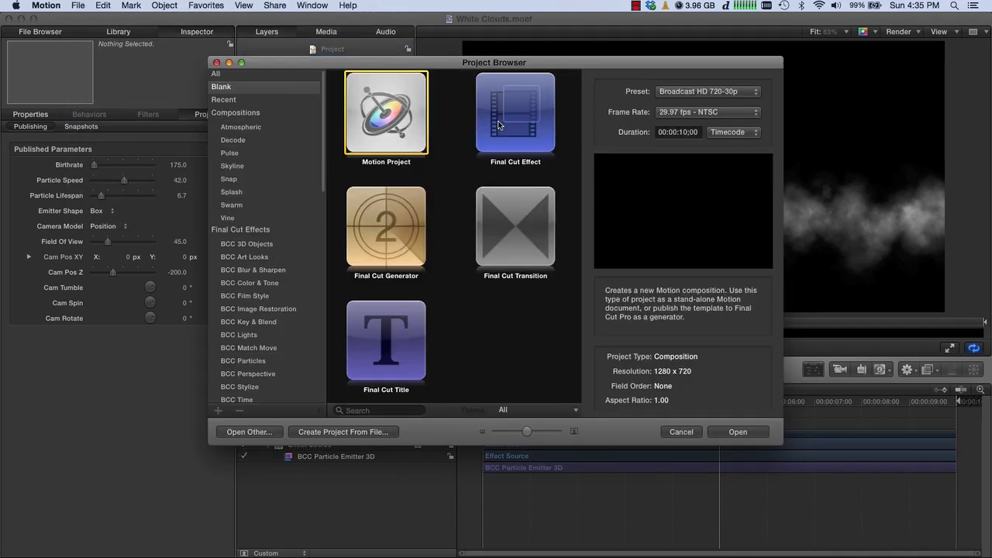
click(498, 125)
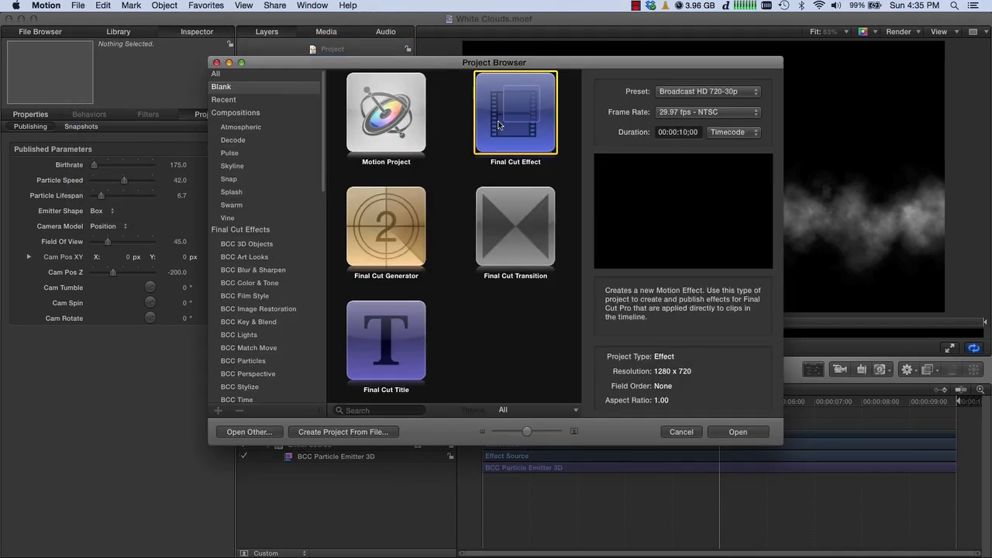
click(746, 434)
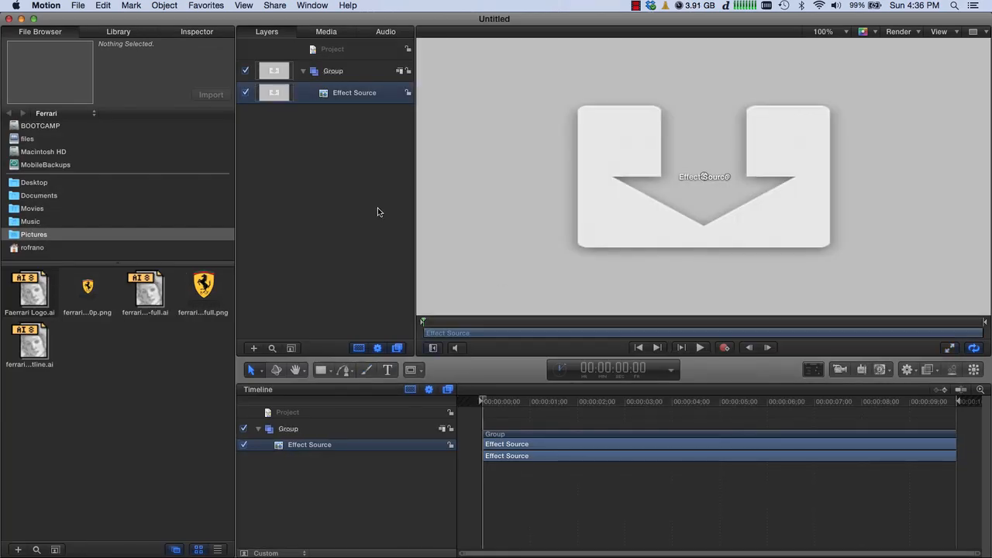
Apply the BCC Snow filter from the BCC Particles category to the Effect Source layer.
click(120, 32)
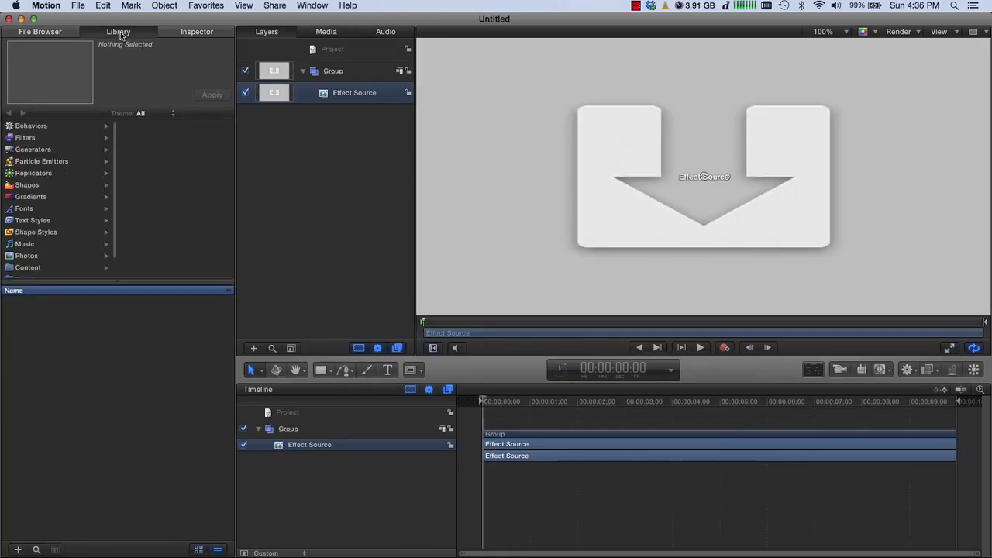
click(28, 138)
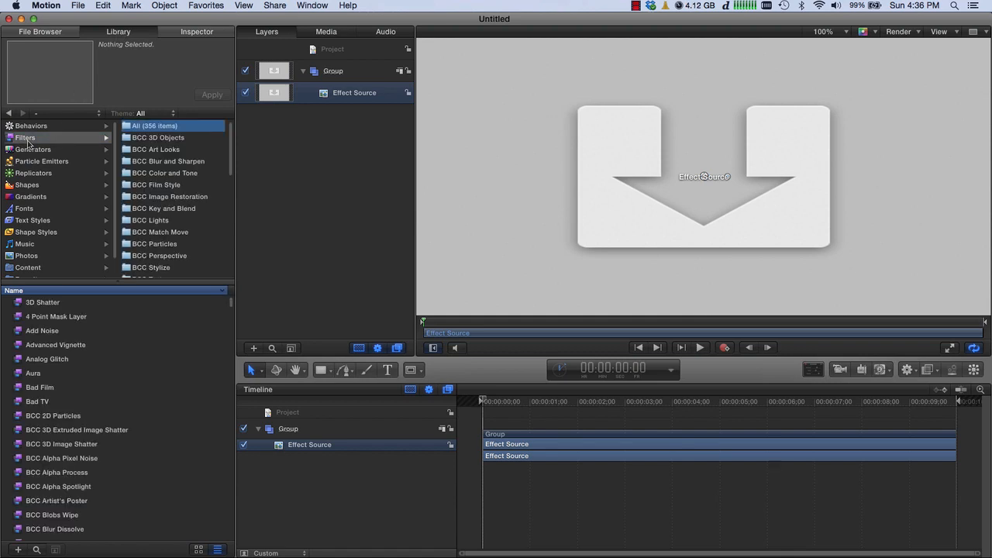
click(154, 244)
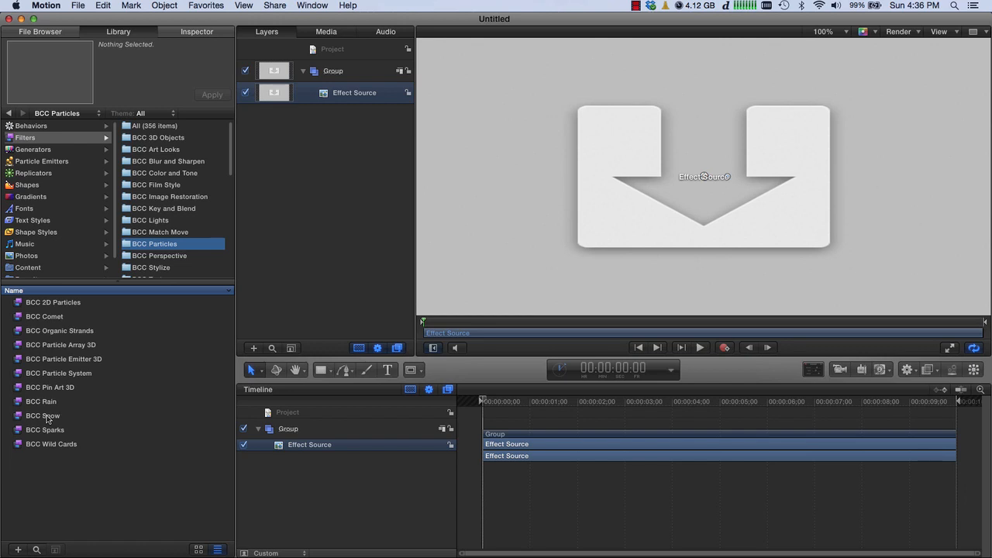
click(48, 420)
drag(48, 419, 318, 450)
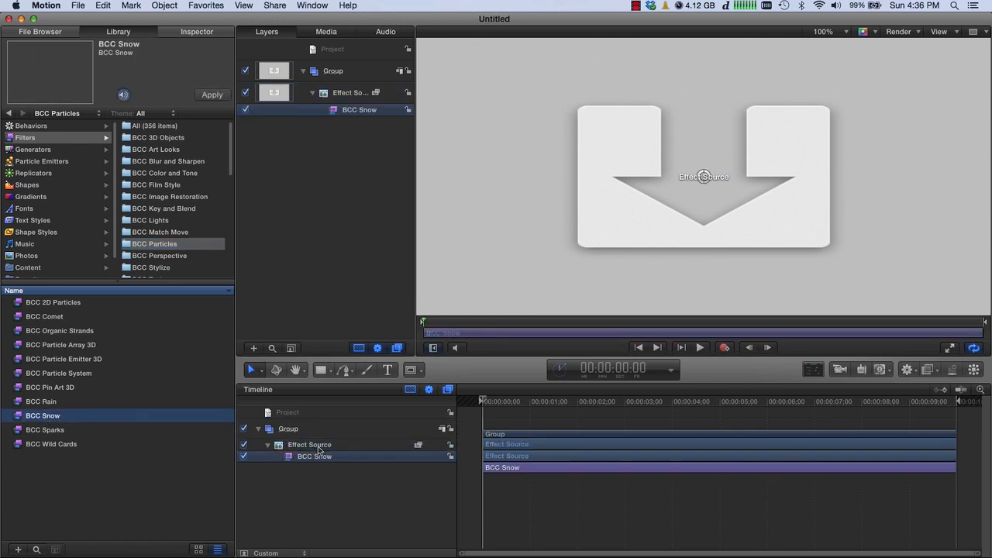
Try out the BCC Snow filter with Snow Amount 19, Snow Speed 70 and snowflake Size 23.
click(197, 32)
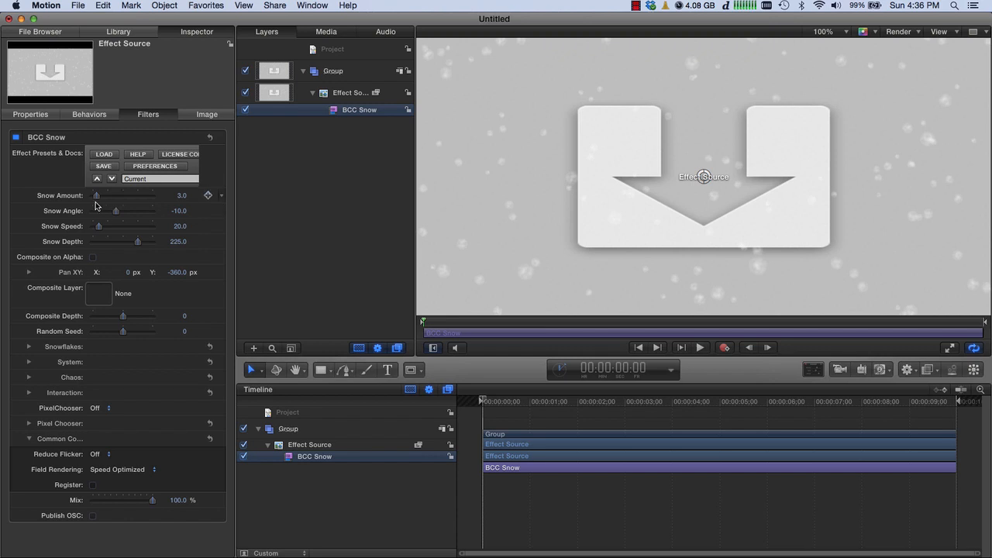
drag(97, 199, 114, 232)
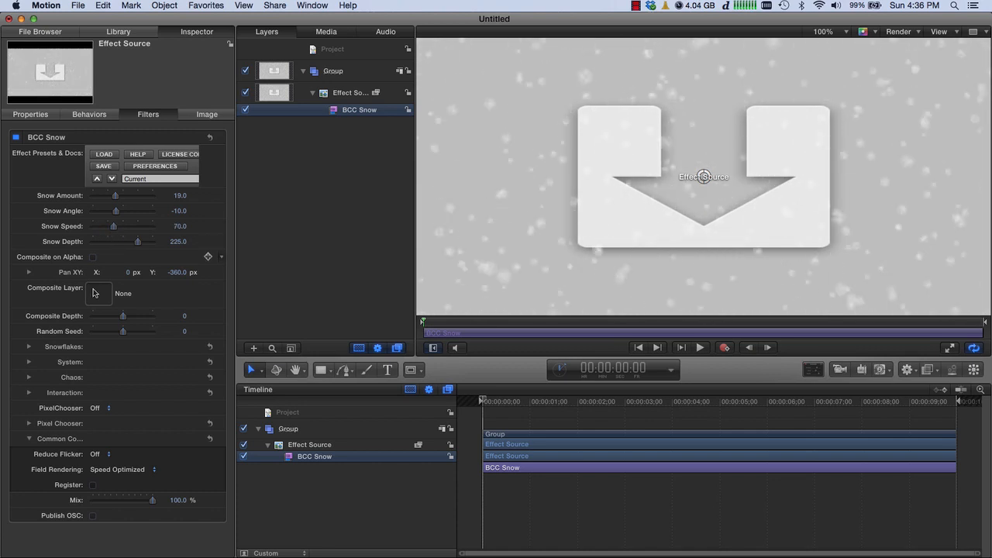
click(28, 347)
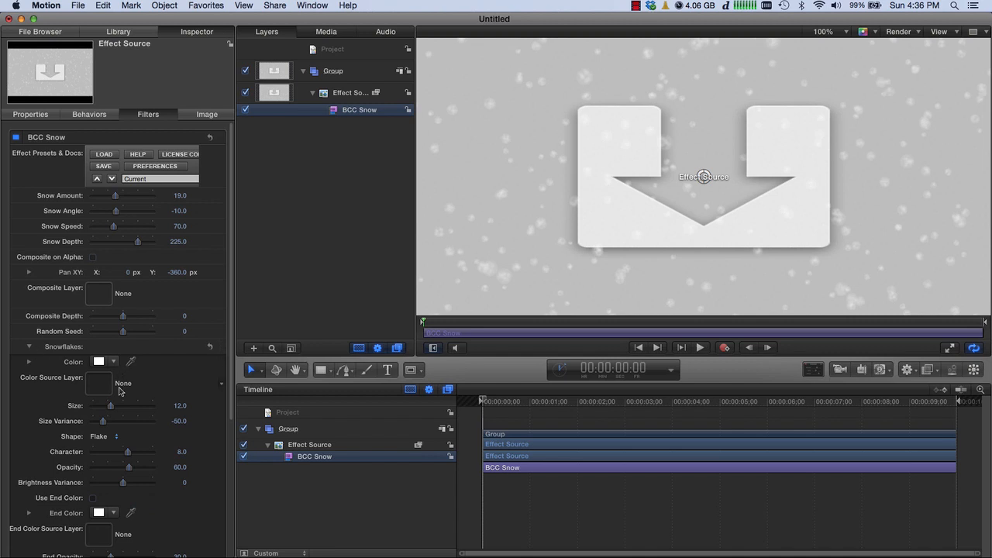
drag(113, 412, 129, 412)
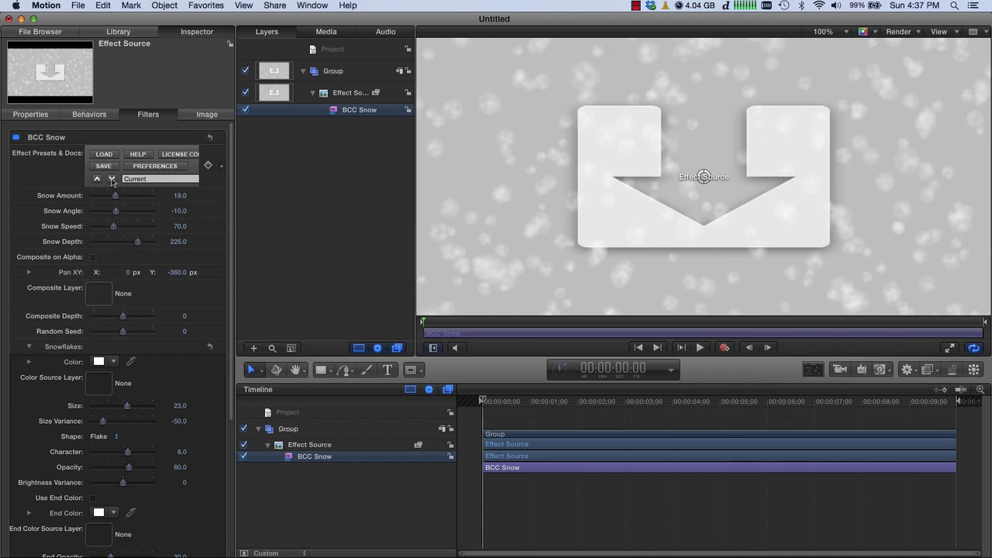
Load the Default.bsp preset into the BCC Snow filter.
click(113, 181)
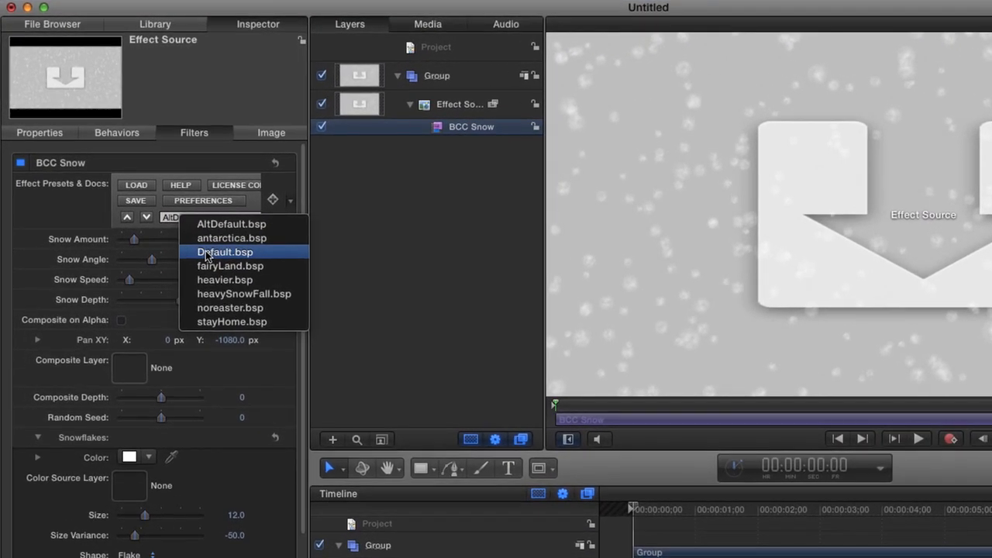
click(205, 252)
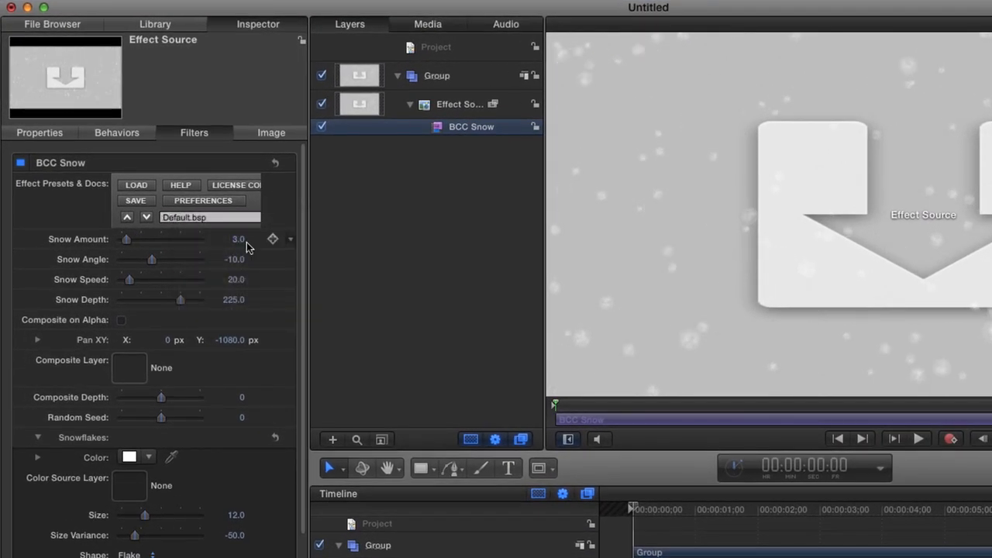
Add the Snow Amount parameter of BCC Snow to a new slider in a new rig.
click(291, 238)
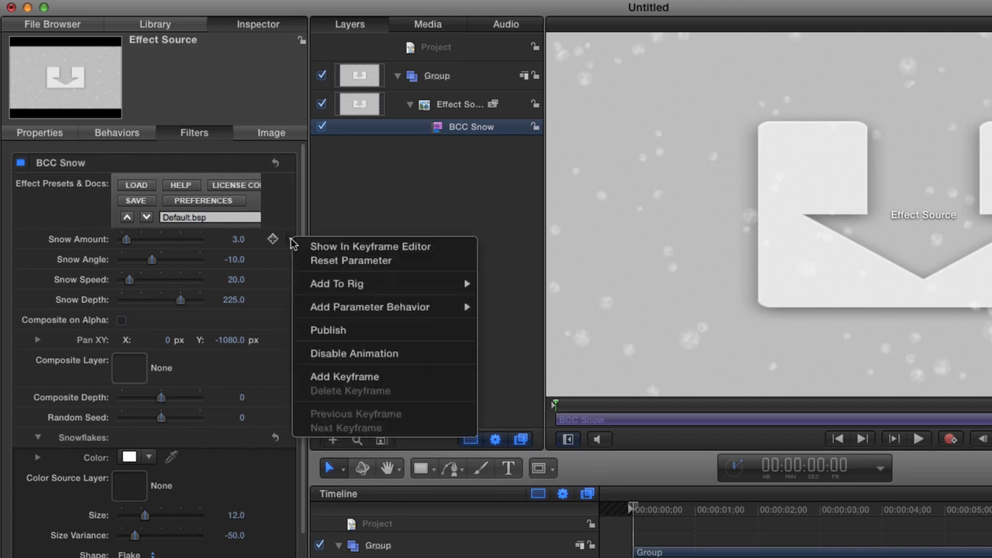
click(76, 239)
right_click(76, 240)
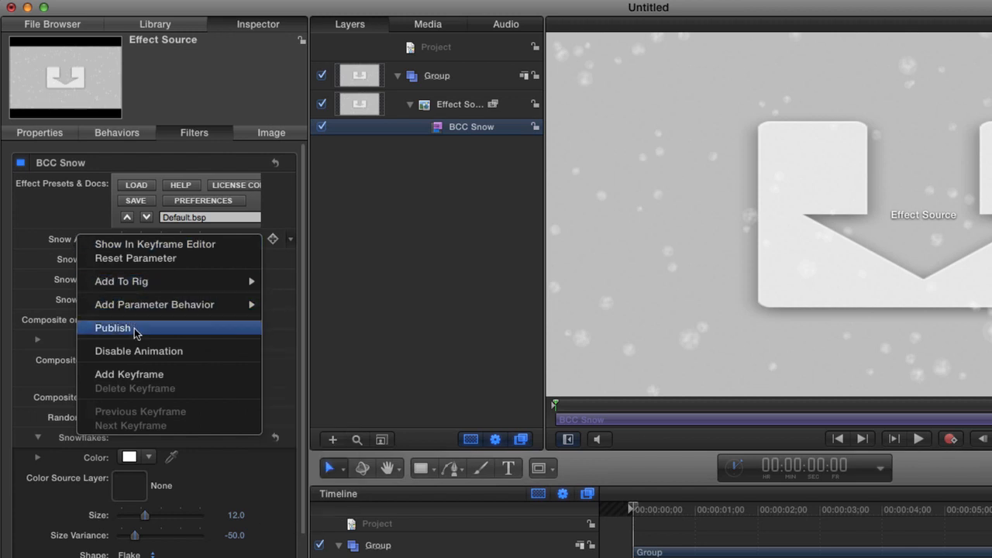
mouse_move(177, 278)
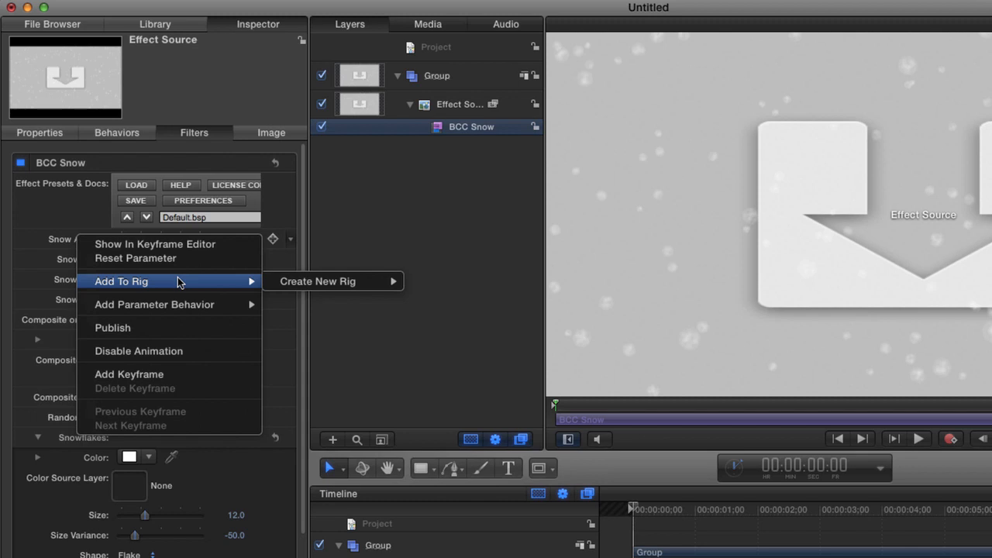
mouse_move(279, 281)
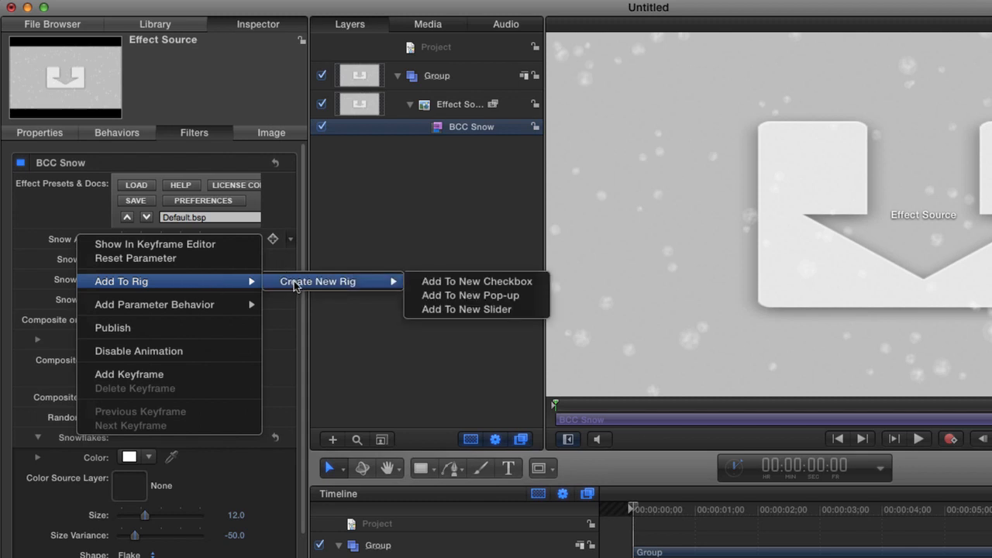
click(432, 311)
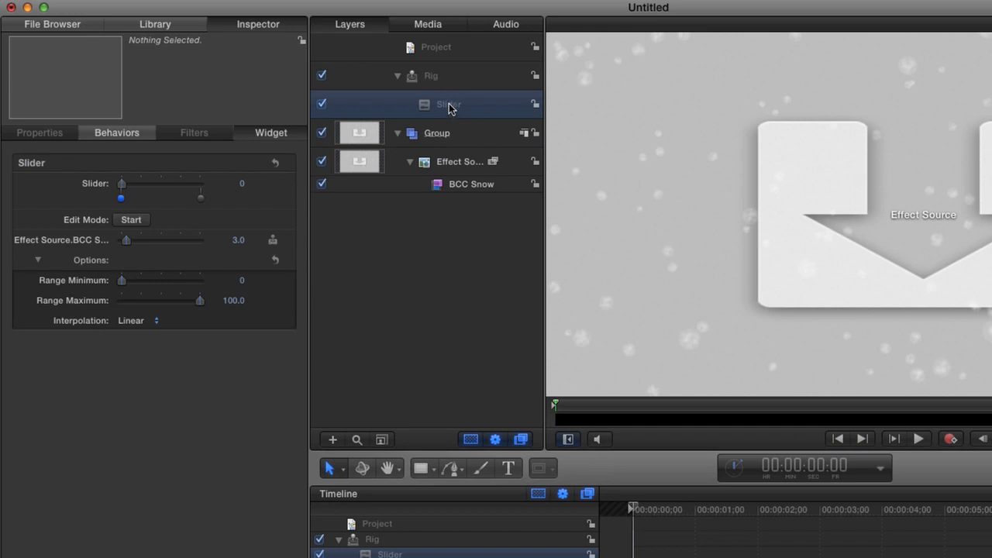
Rename the rig's slider widget as Storm Intensity.
click(449, 106)
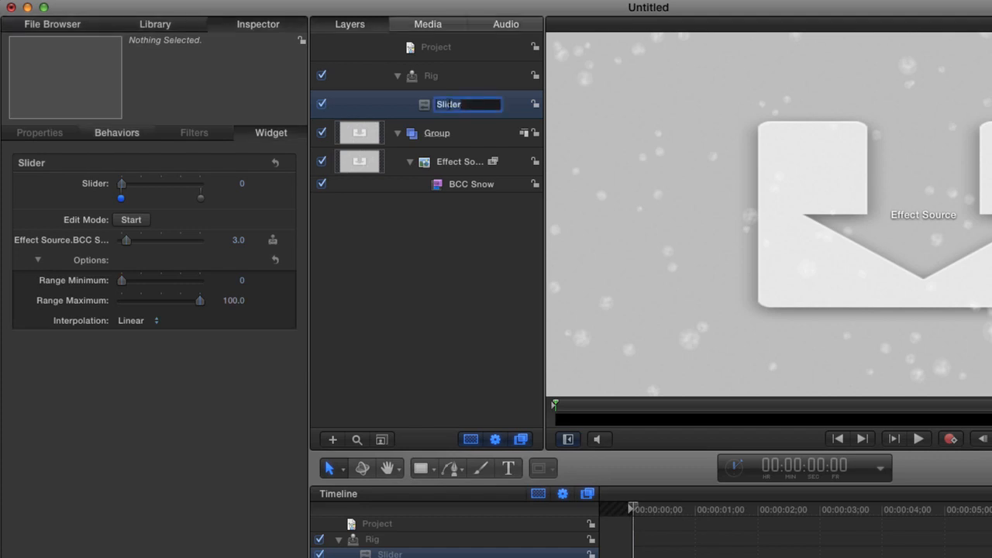
text(Storm Intensity)
key(Return)
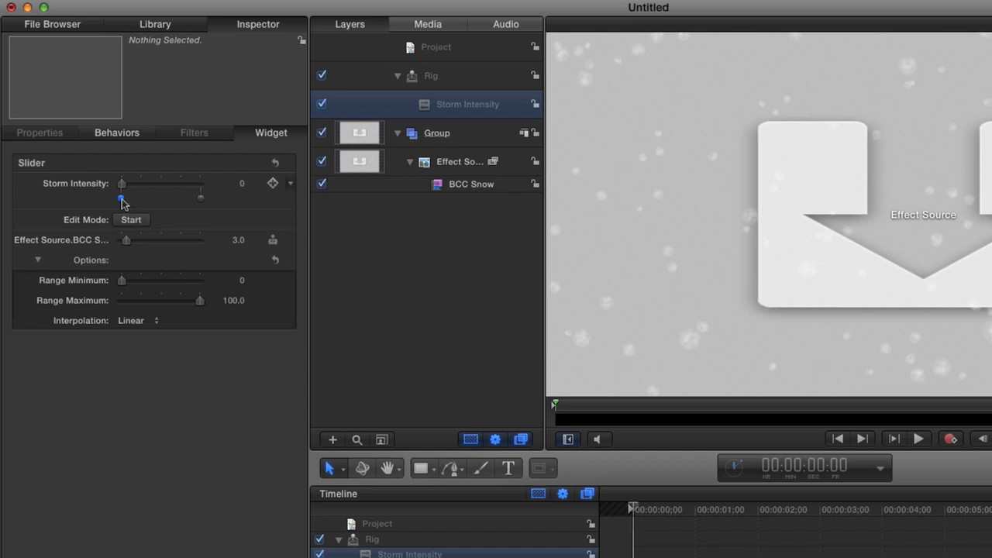
Set the rigged Snow Amount to 1 for the Storm Intensity slider's minimum position at 0.
drag(121, 201, 203, 203)
drag(200, 184, 108, 183)
click(237, 244)
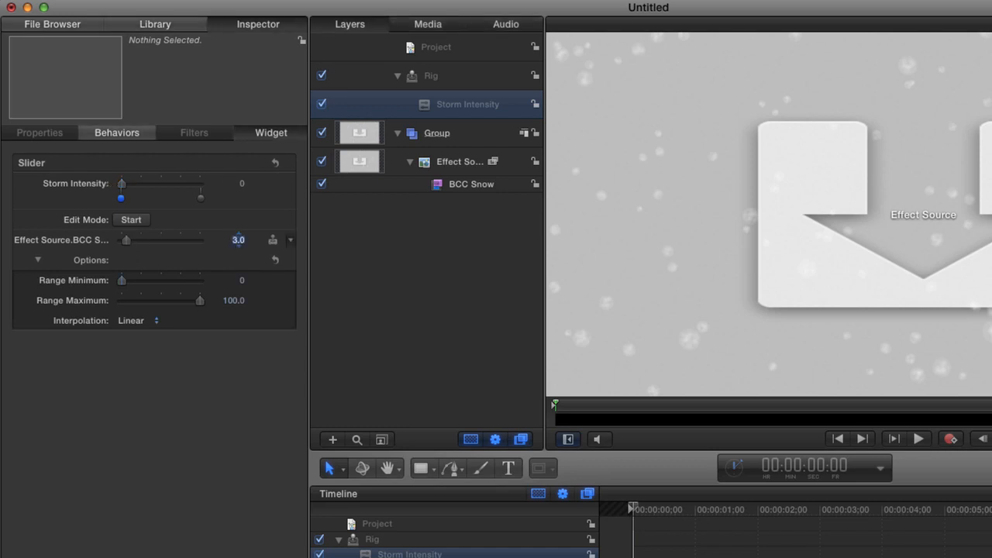
text(1)
key(Return)
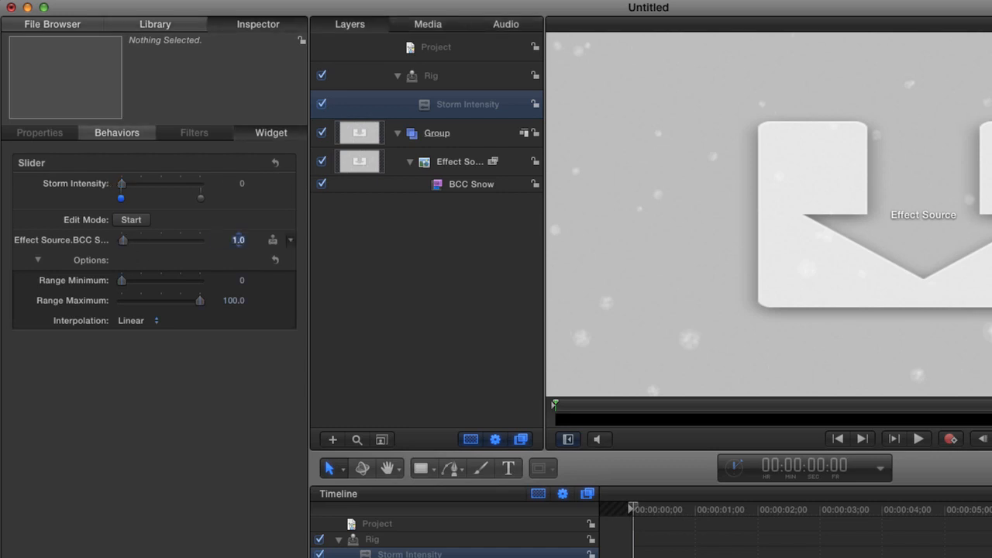
Set the rigged Snow Amount to 200 for the Storm Intensity slider's maximum position at 100.
click(200, 198)
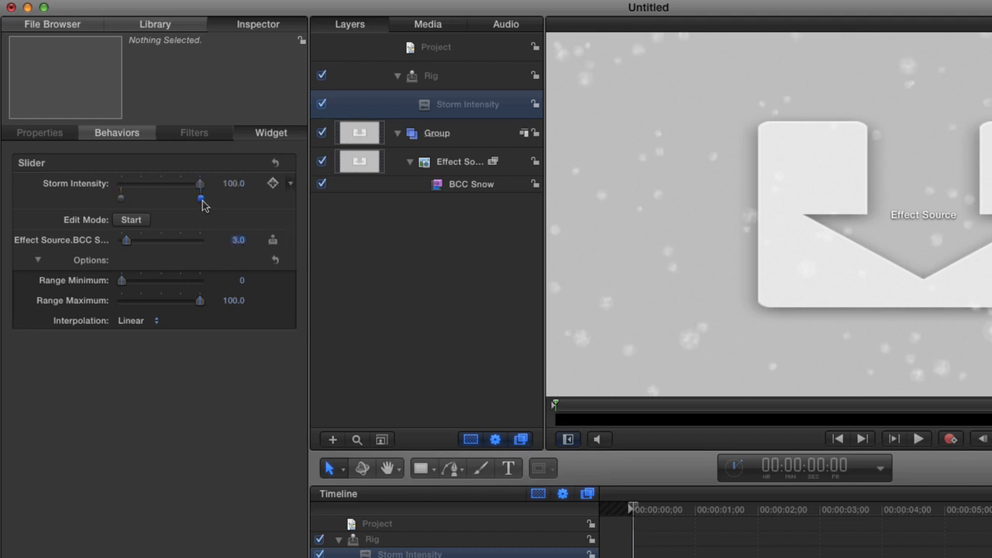
drag(127, 240, 202, 240)
click(230, 243)
text(200)
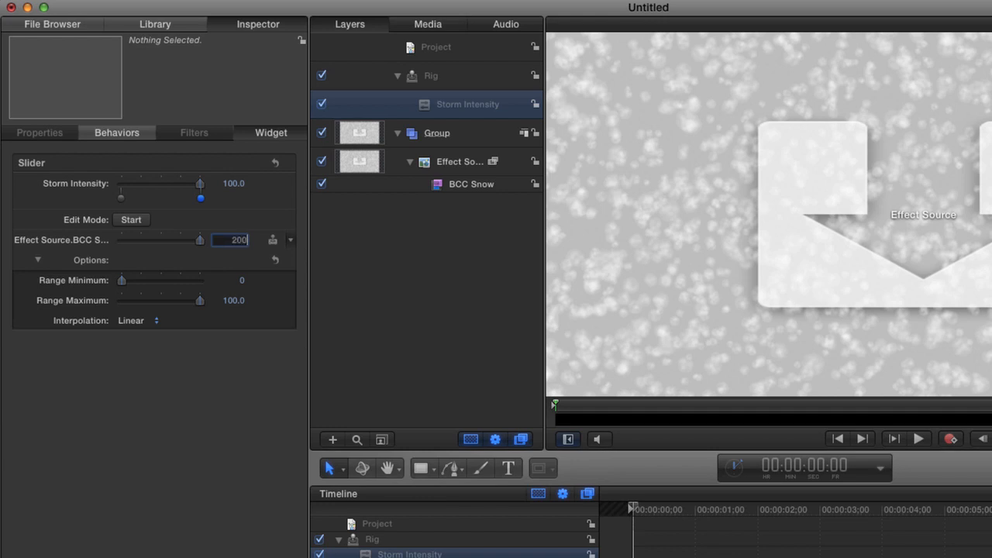
key(Return)
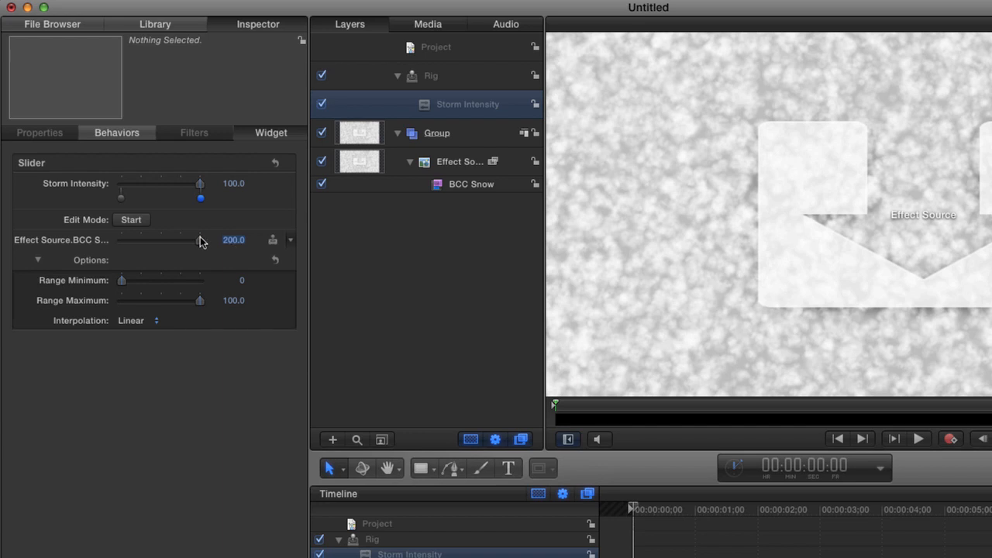
Add the Snow Speed parameter of BCC Snow to the existing Storm Intensity slider.
click(461, 184)
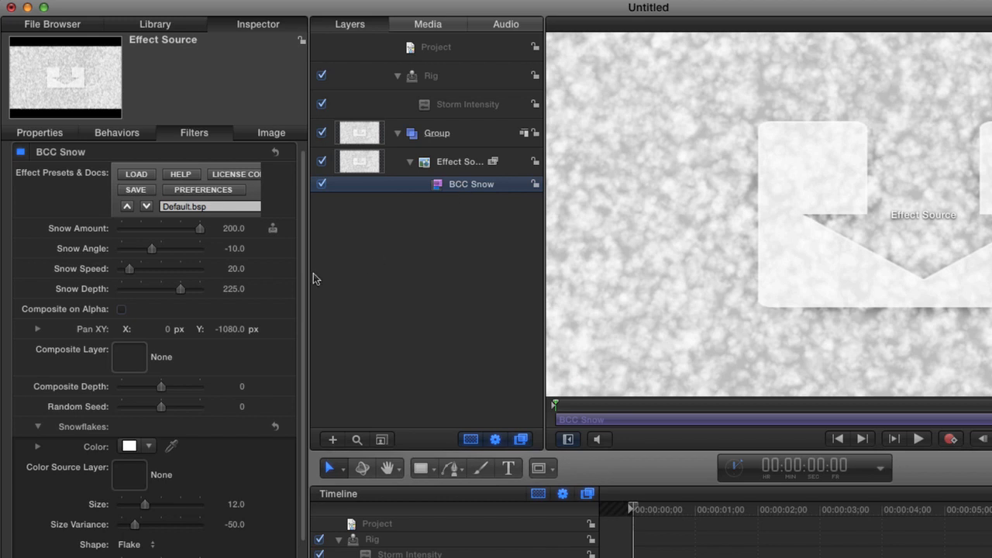
click(292, 270)
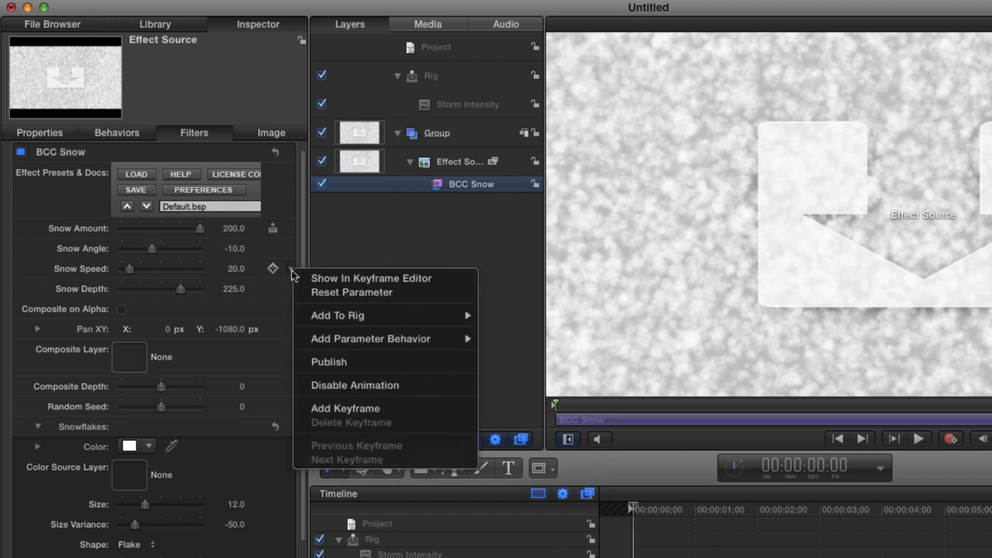
mouse_move(409, 319)
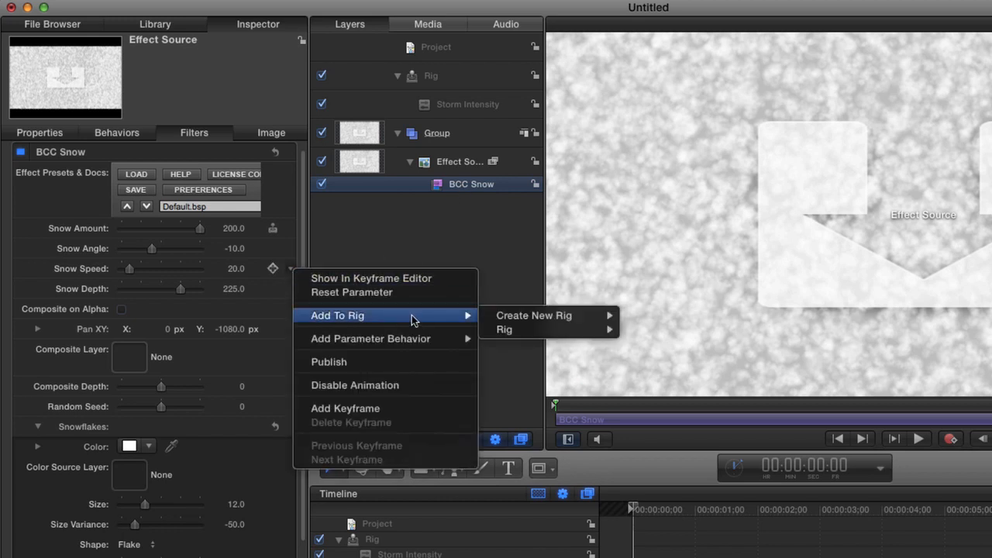
mouse_move(500, 331)
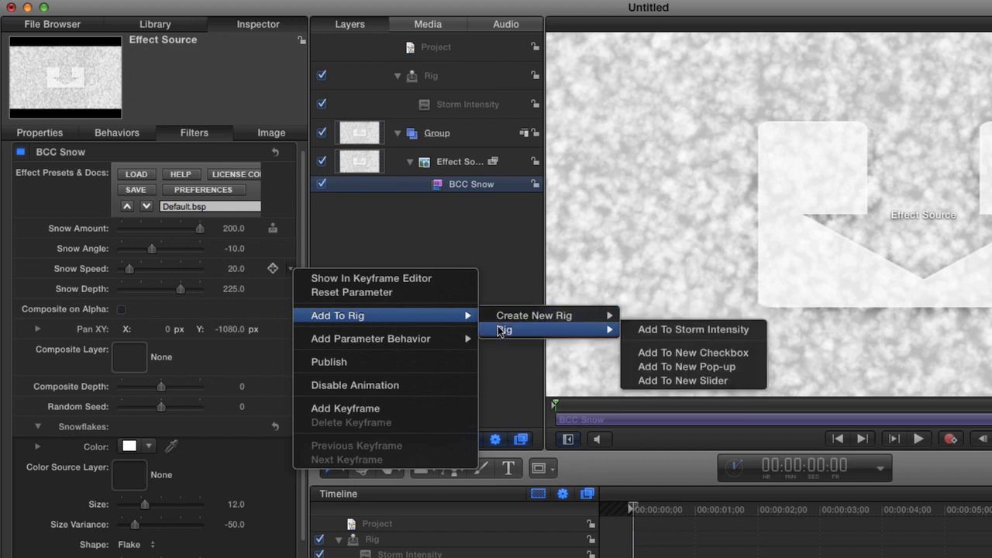
click(650, 330)
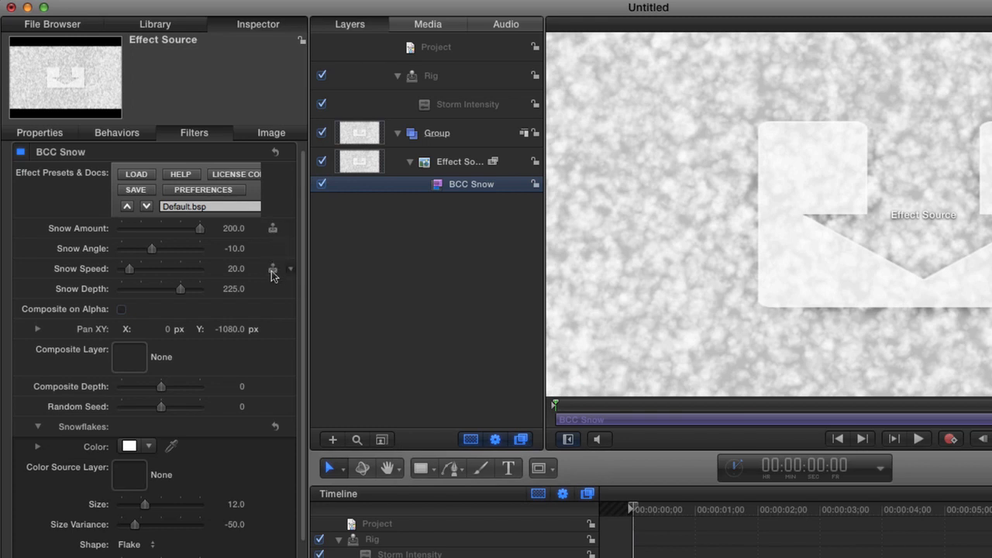
Set the rigged Snow Speed to 10 for the Storm Intensity slider's minimum position at 0.
click(463, 108)
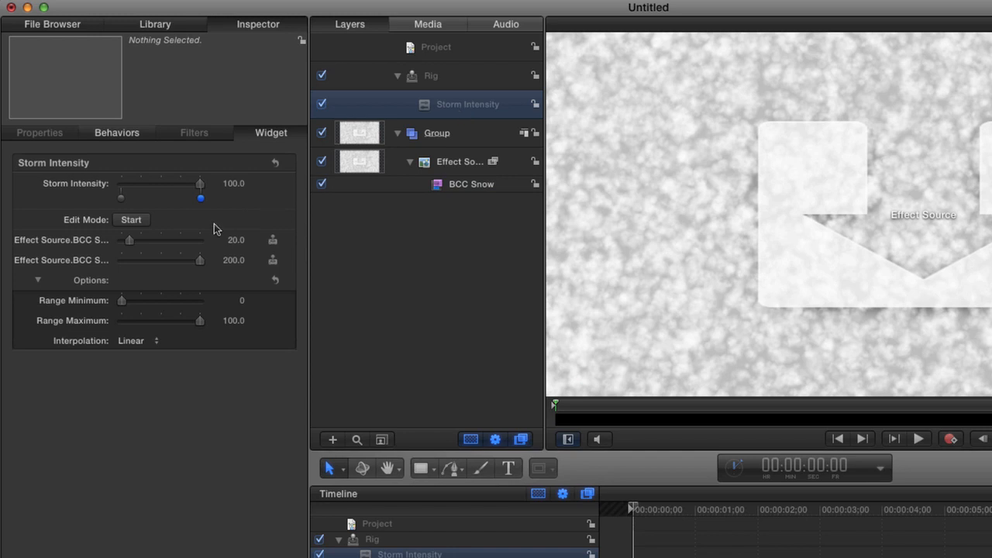
click(121, 199)
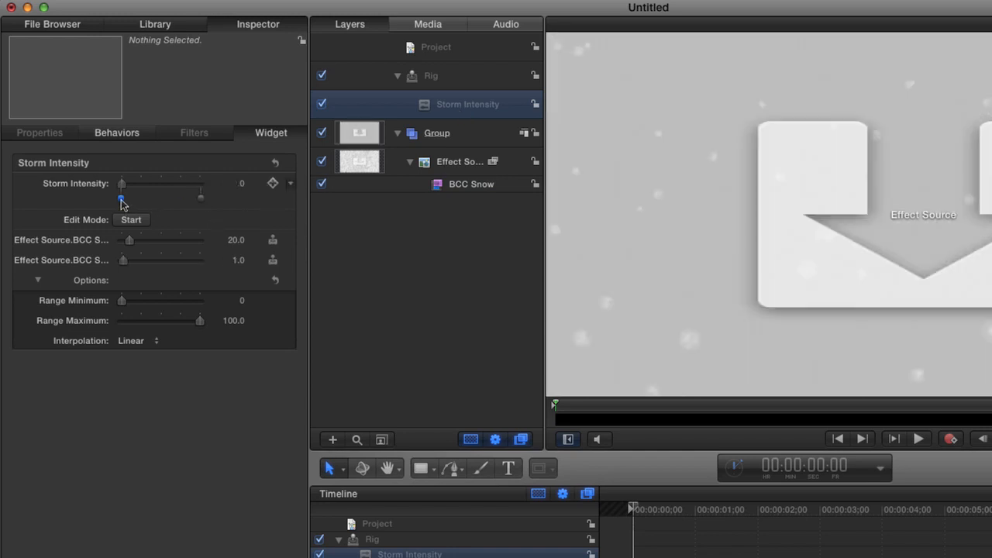
drag(128, 244, 128, 241)
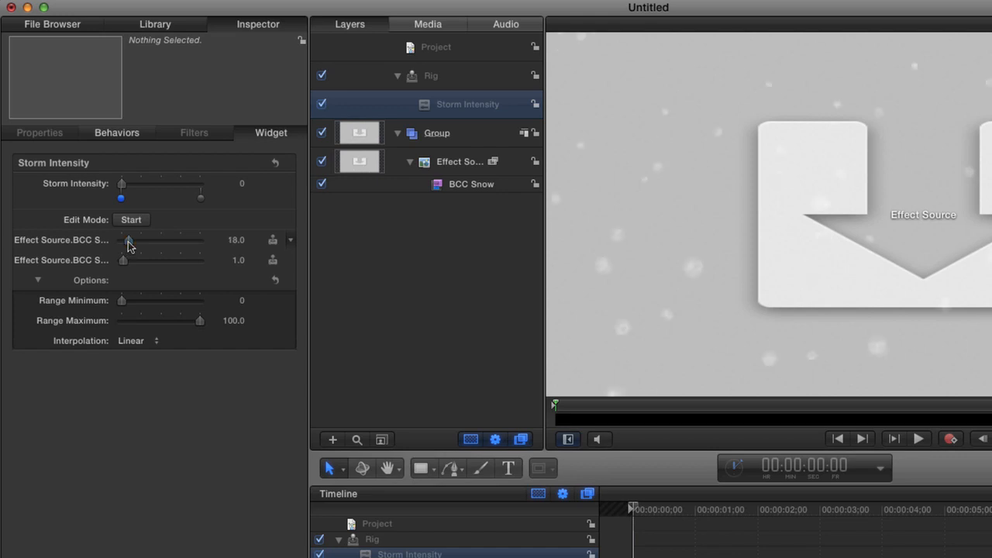
click(236, 242)
text(0.0)
key(Return)
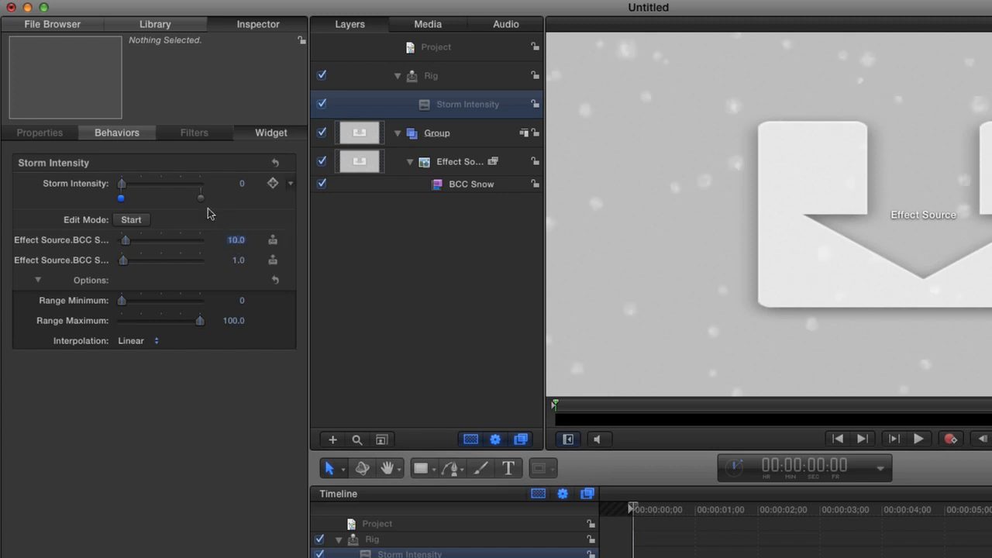
Set the rigged Snow Speed to 50 for the Storm Intensity slider's maximum position at 100, then return the slider to 0.
click(201, 198)
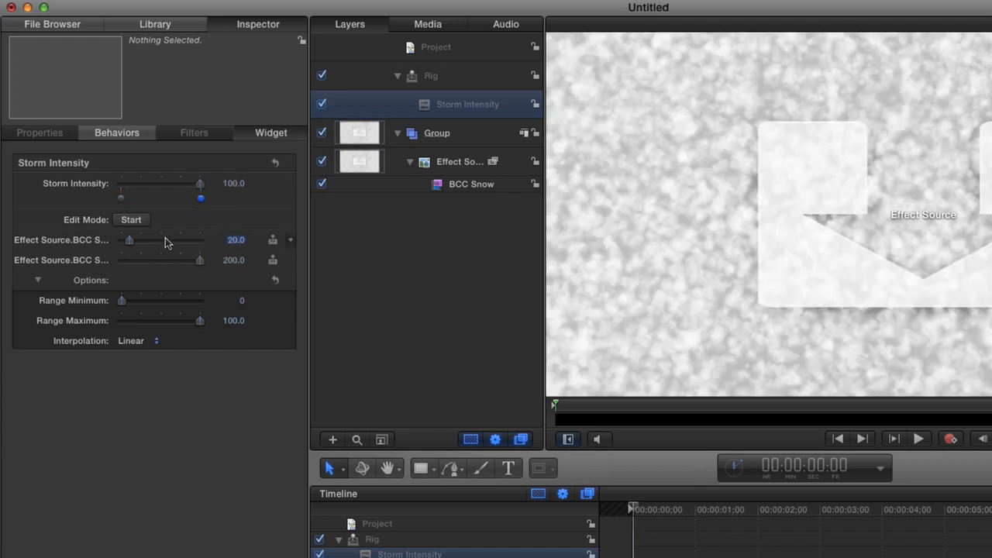
drag(129, 243, 143, 243)
drag(143, 247, 141, 246)
drag(201, 197, 122, 203)
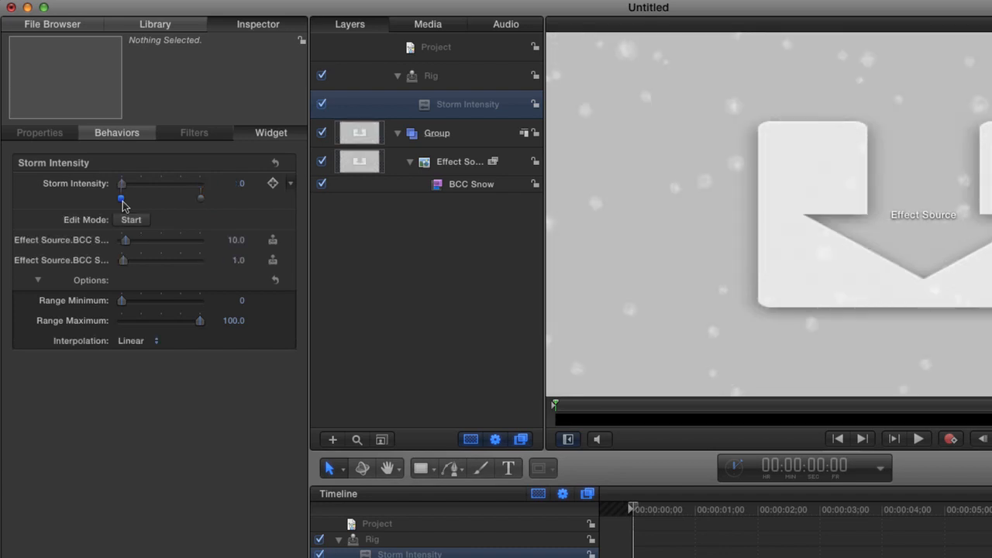
click(199, 198)
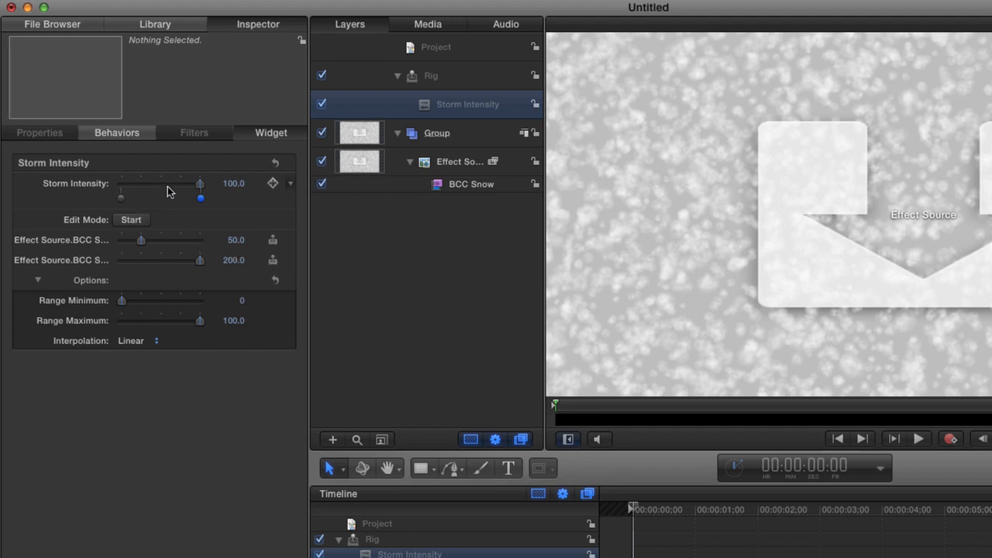
drag(199, 186, 113, 183)
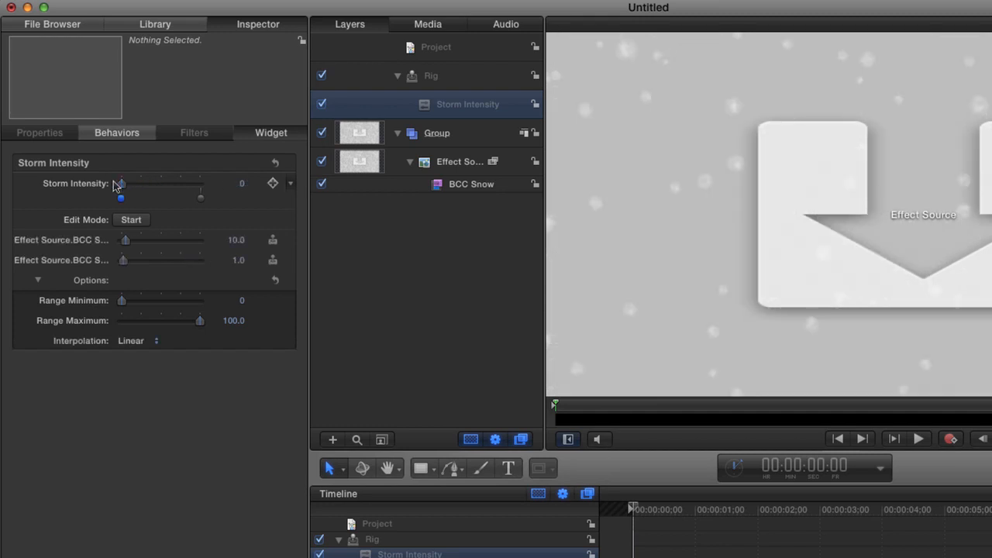
Add the snowflake Size parameter of BCC Snow to the existing Storm Intensity slider.
click(455, 187)
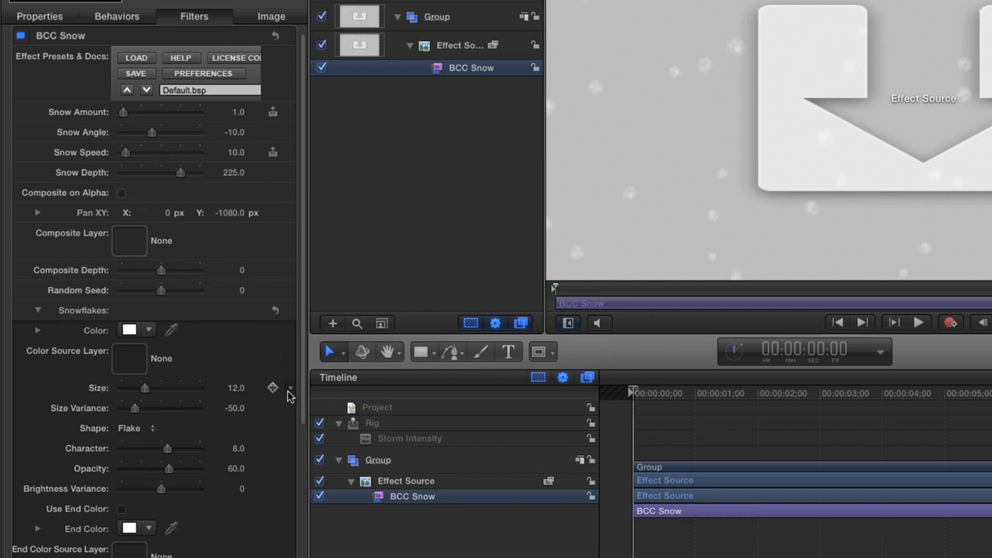
click(290, 388)
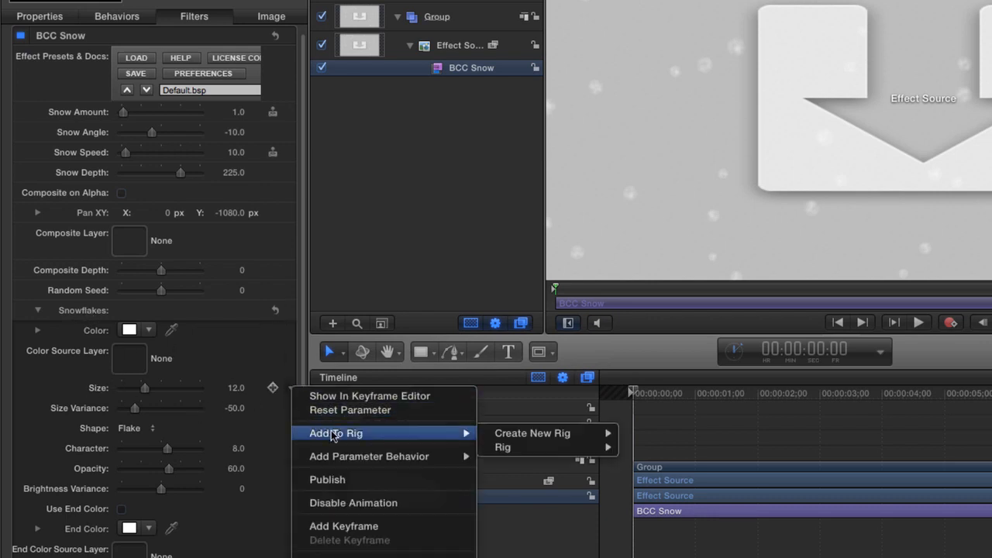
mouse_move(478, 433)
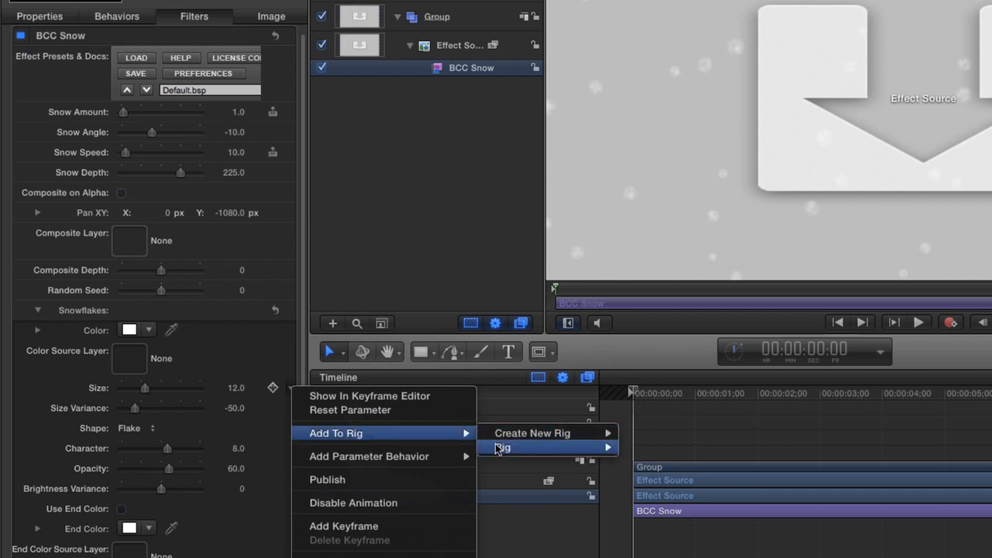
mouse_move(496, 447)
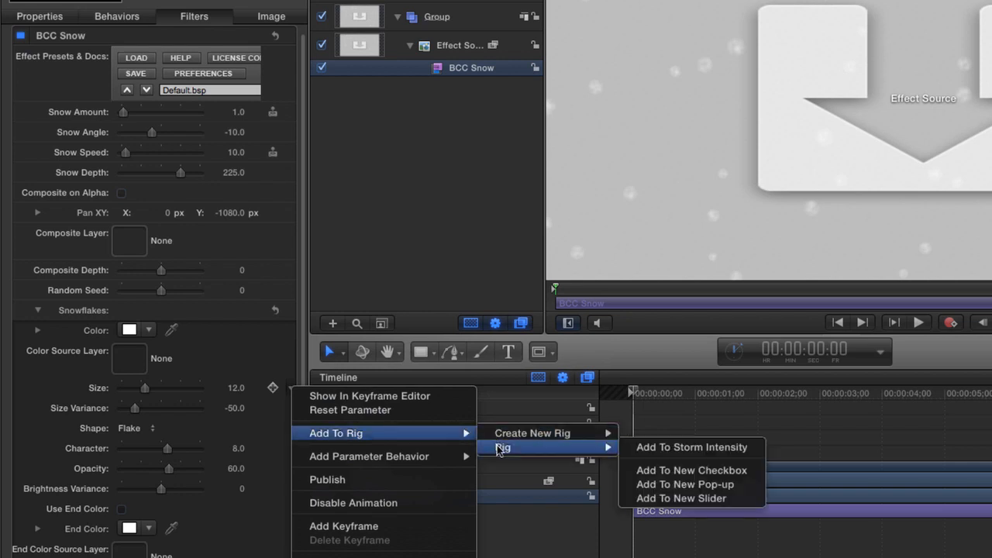
click(642, 447)
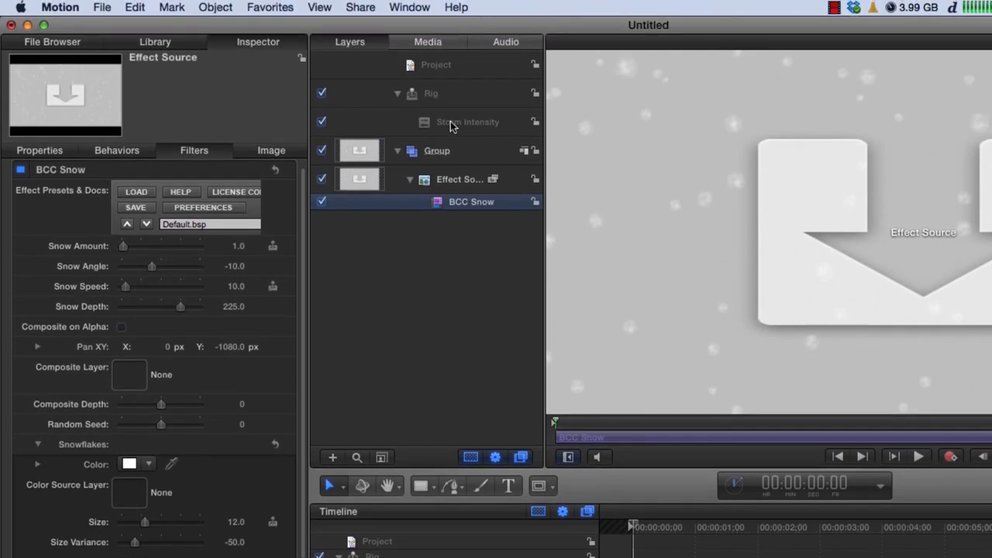
Set the rigged snowflake Size to 15 at Storm Intensity 0 and to 6 at Storm Intensity 100.
click(451, 124)
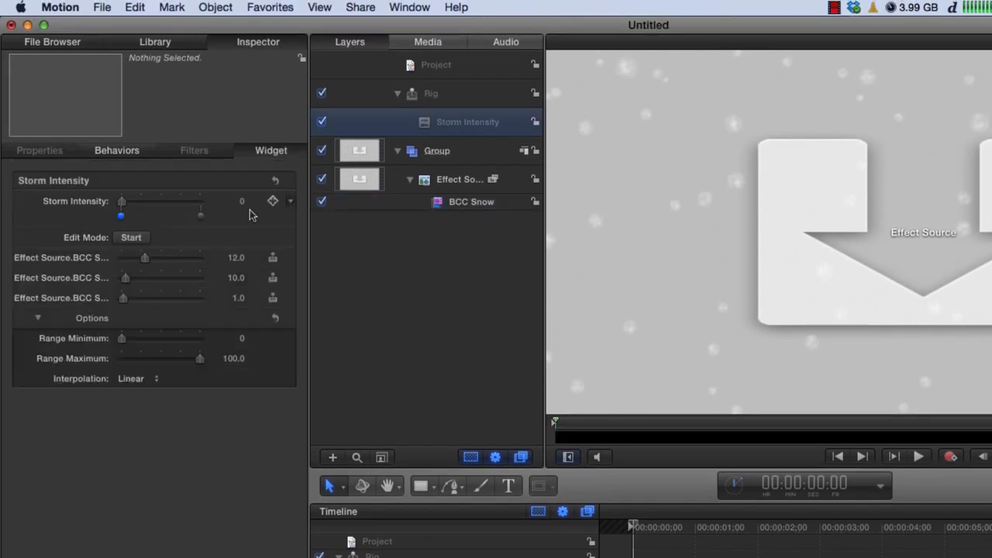
drag(145, 258, 150, 263)
click(199, 218)
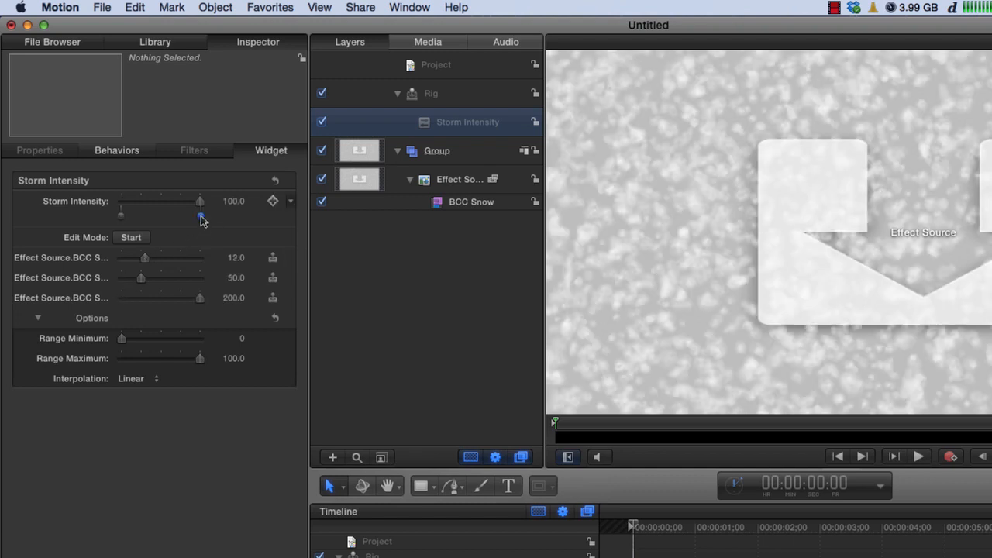
drag(145, 262, 135, 262)
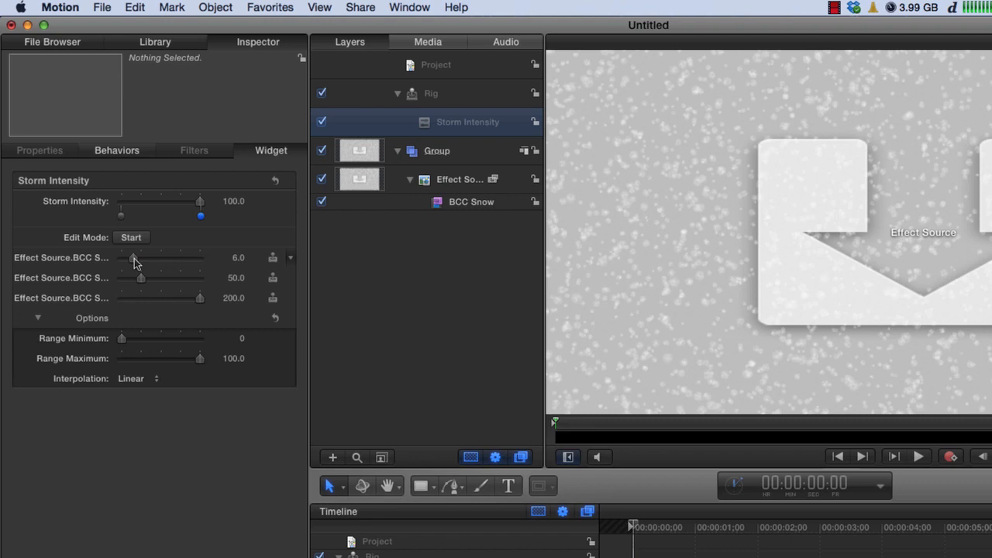
click(121, 217)
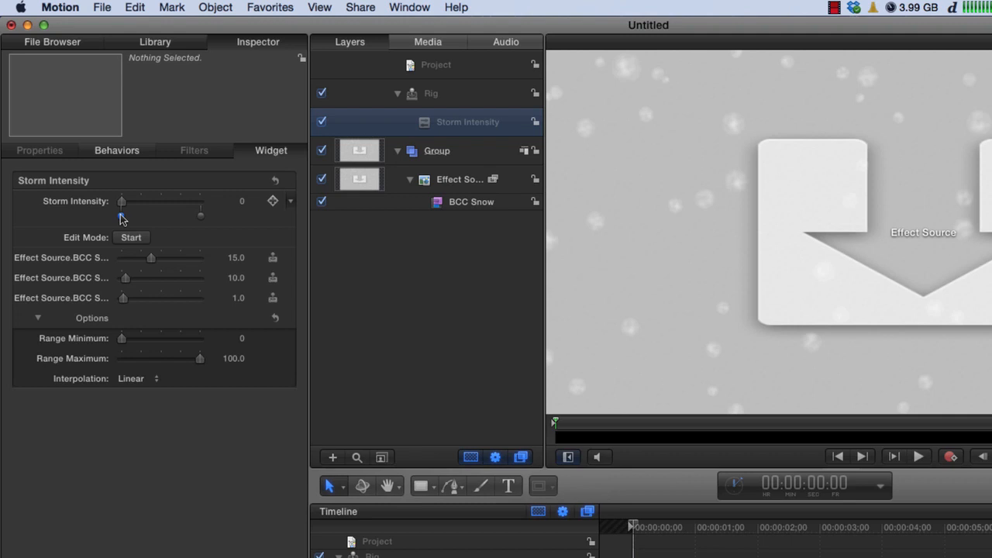
Publish the Storm Intensity slider of the rig and the Snow Angle parameter of BCC Snow.
click(292, 201)
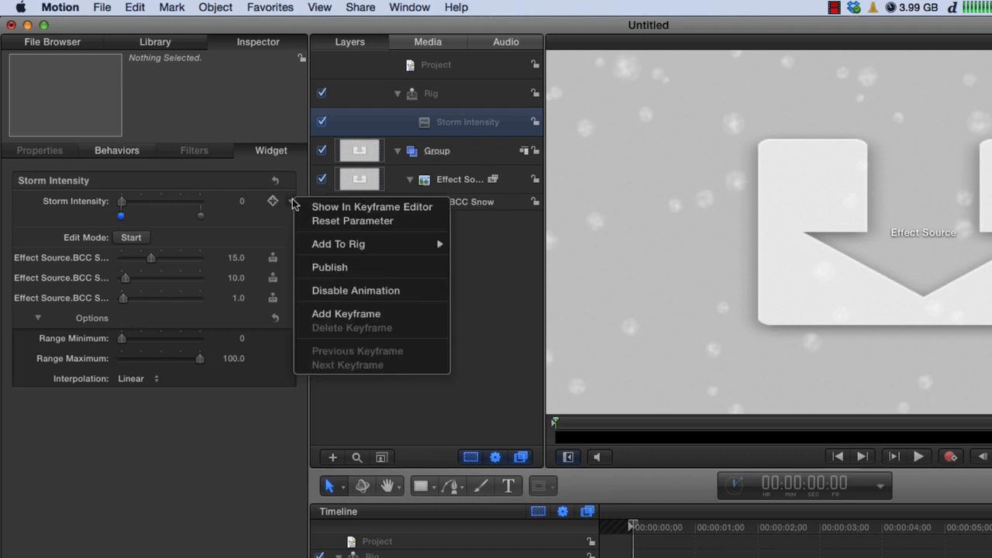
click(330, 269)
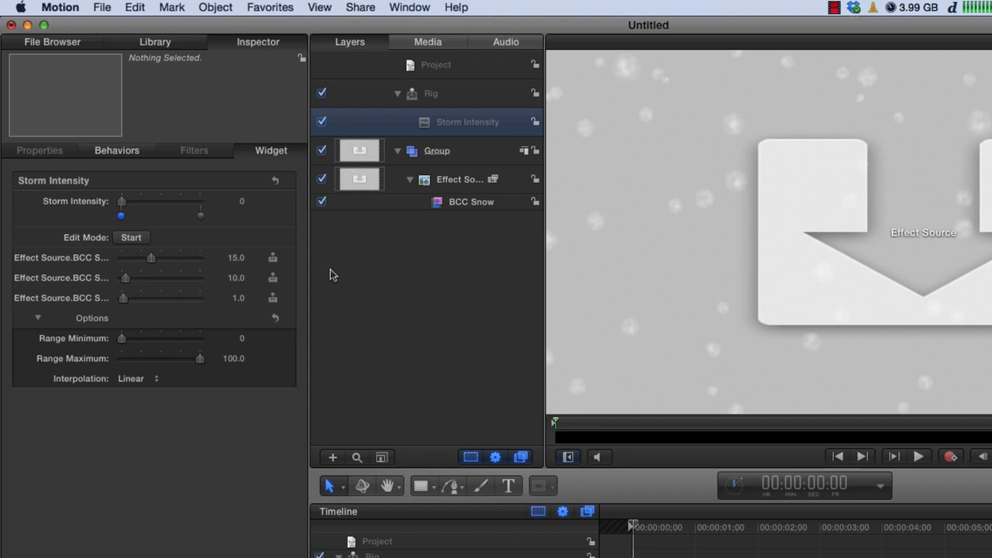
click(460, 203)
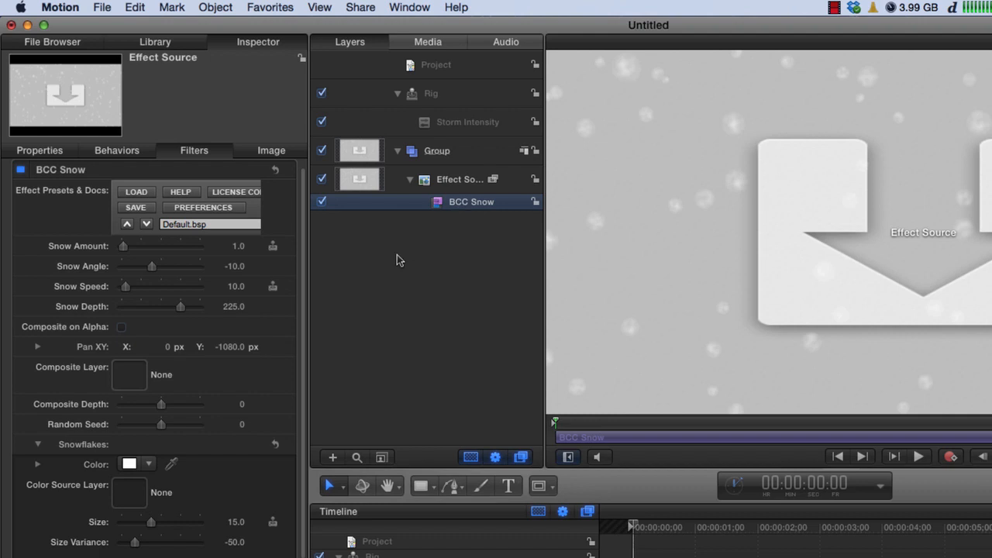
click(291, 267)
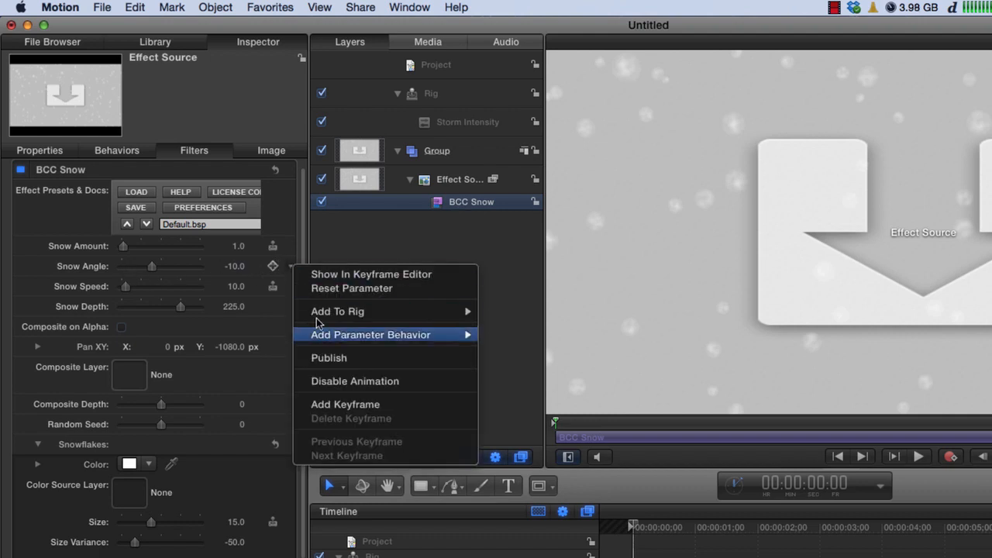
click(328, 358)
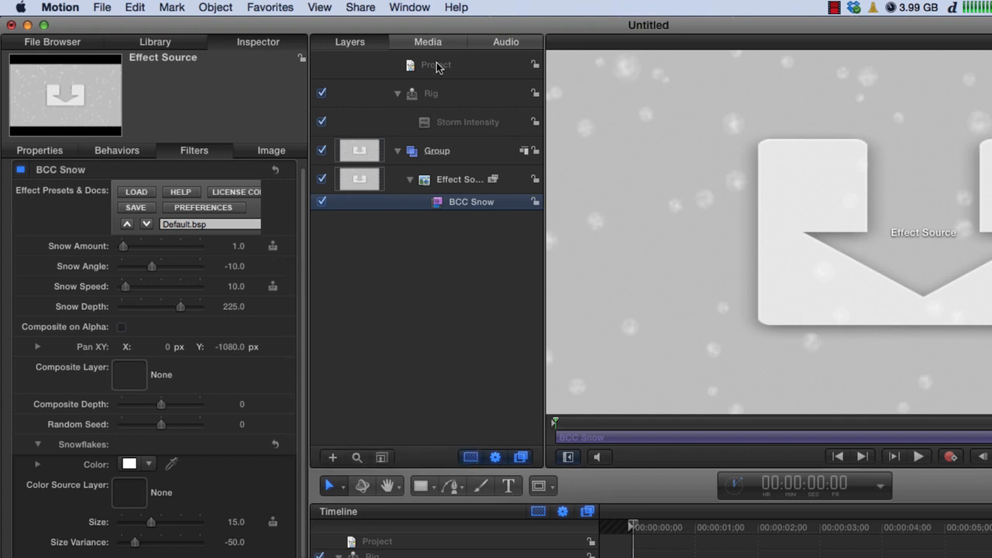
Rename the project's published Snow Angle parameter to Storm Angle.
click(436, 68)
click(275, 152)
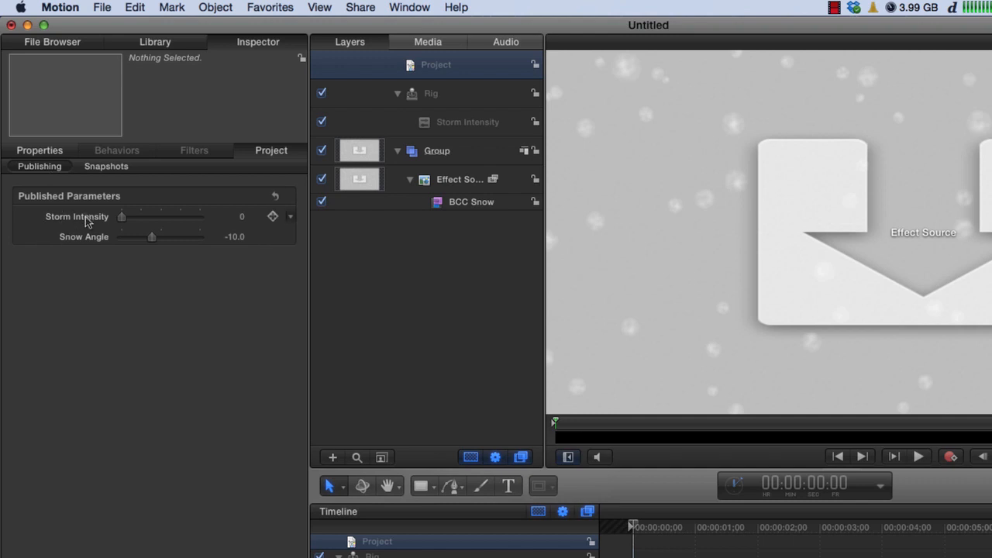
click(77, 240)
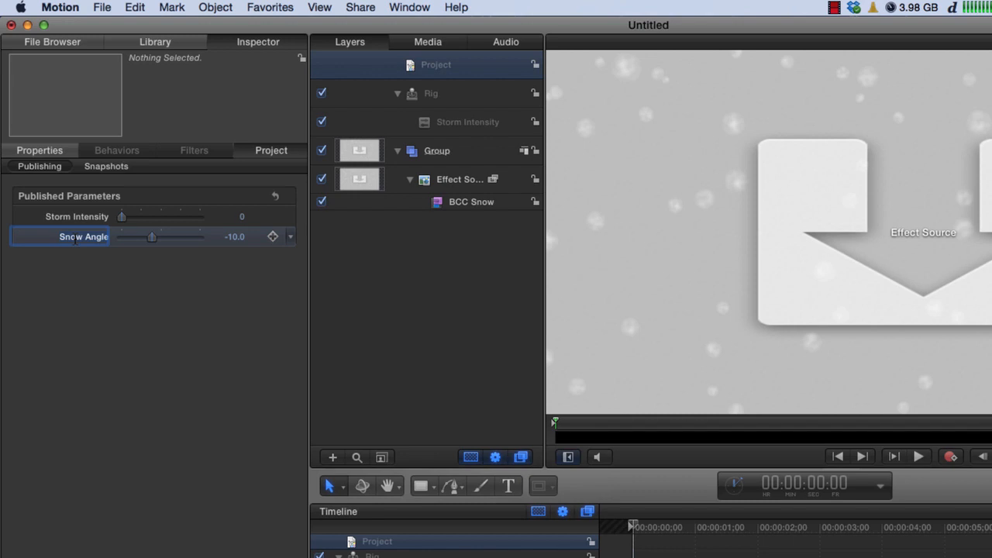
text(Storm Angle)
key(Return)
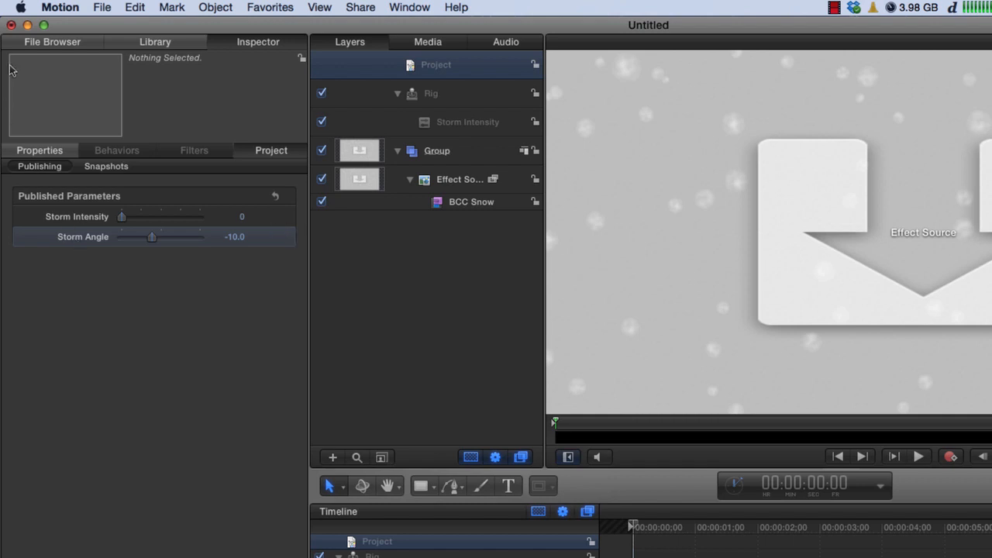
Save the template as Snow Storm in the BCC Particles category with the Custom theme, replacing the existing file.
click(98, 9)
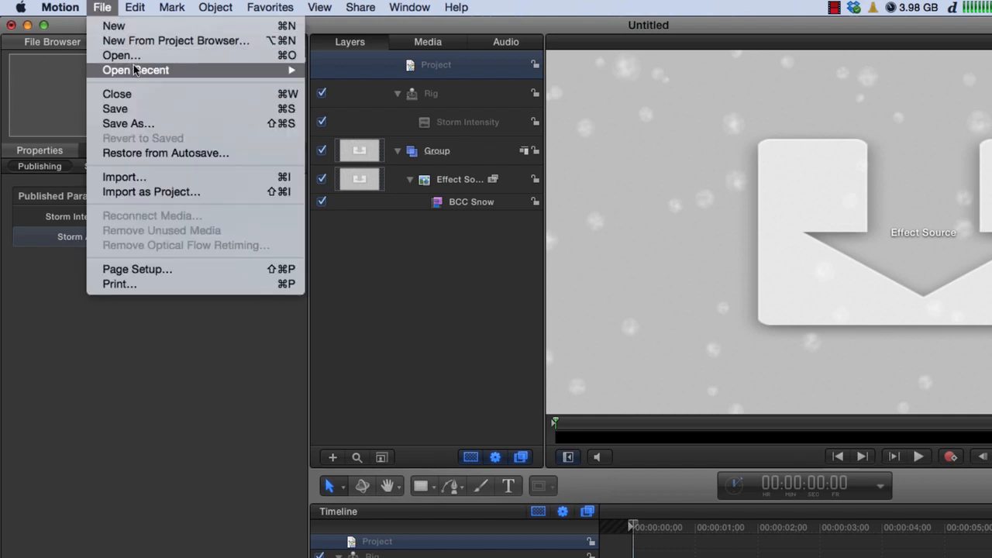
click(145, 106)
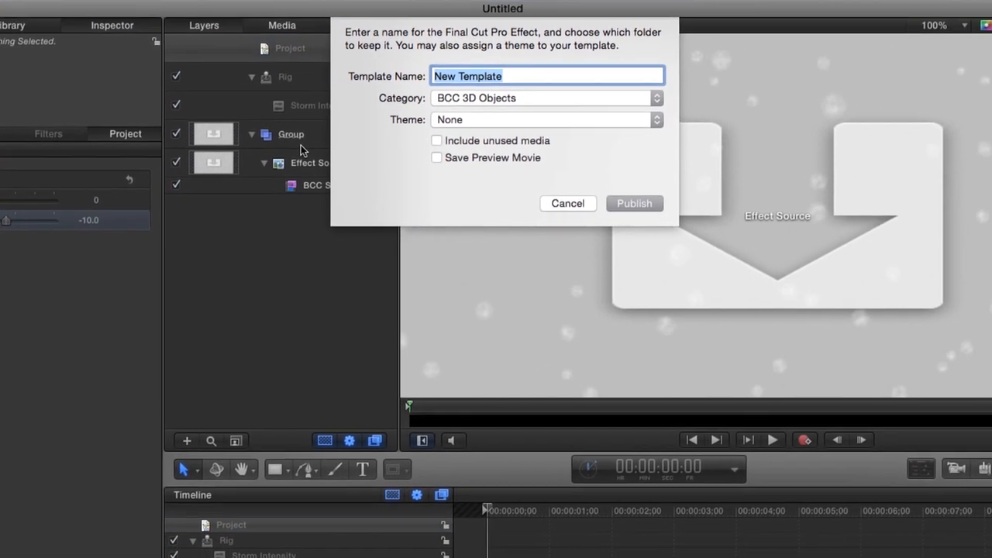
text(Sn)
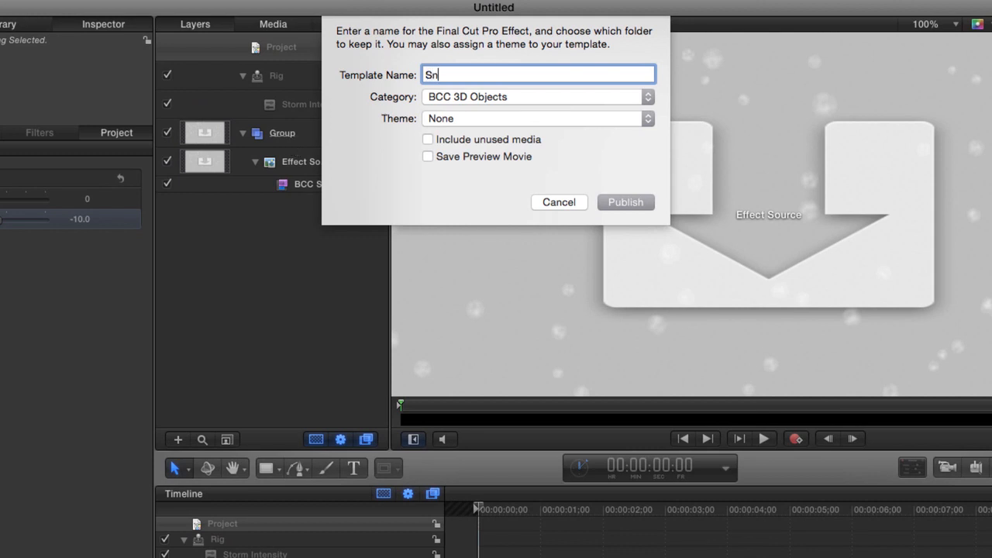
text(ow Storm)
click(640, 96)
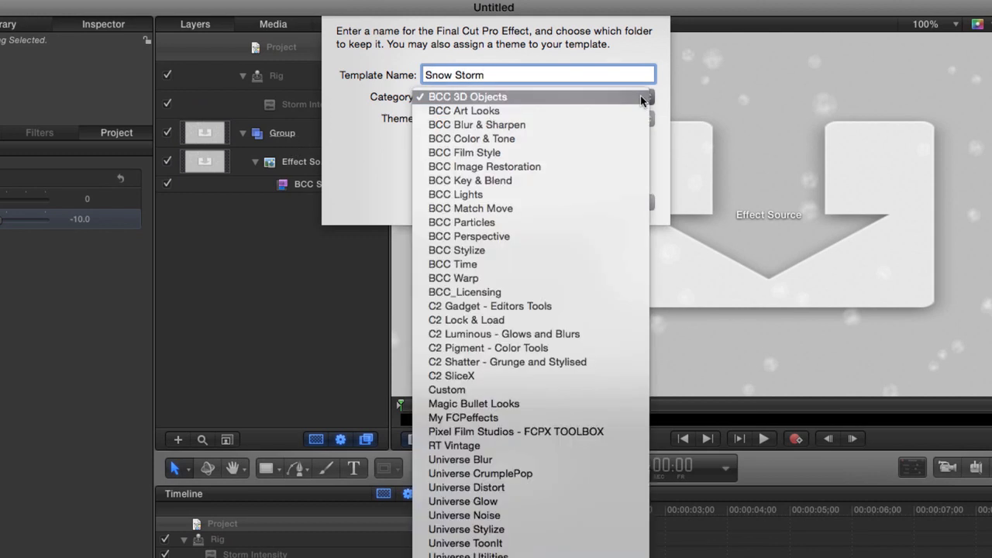
click(563, 227)
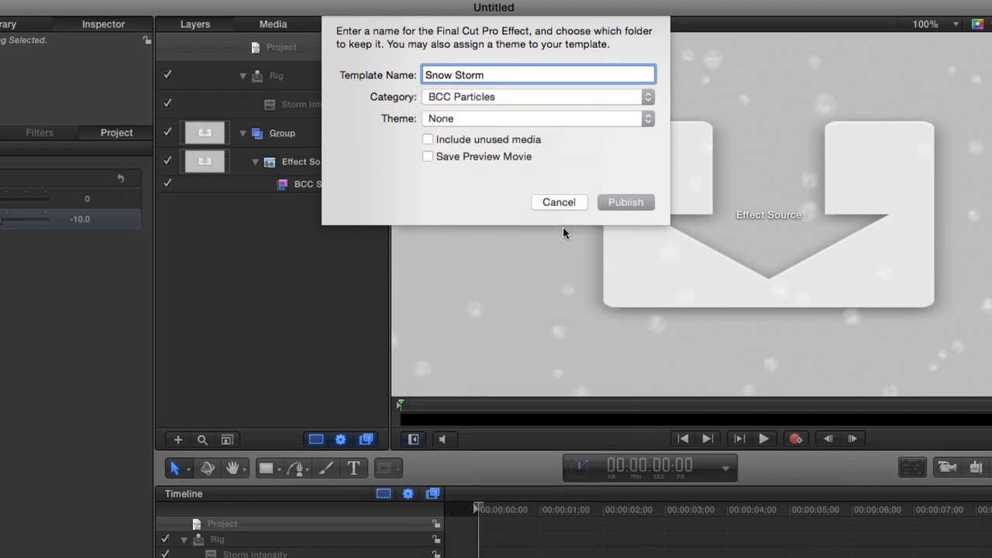
click(648, 120)
click(591, 140)
click(616, 200)
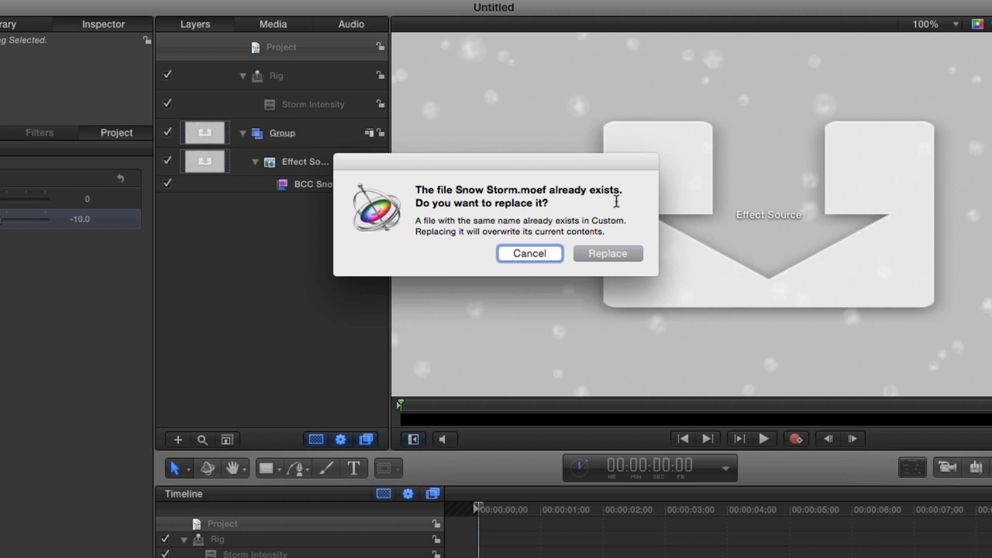
click(605, 254)
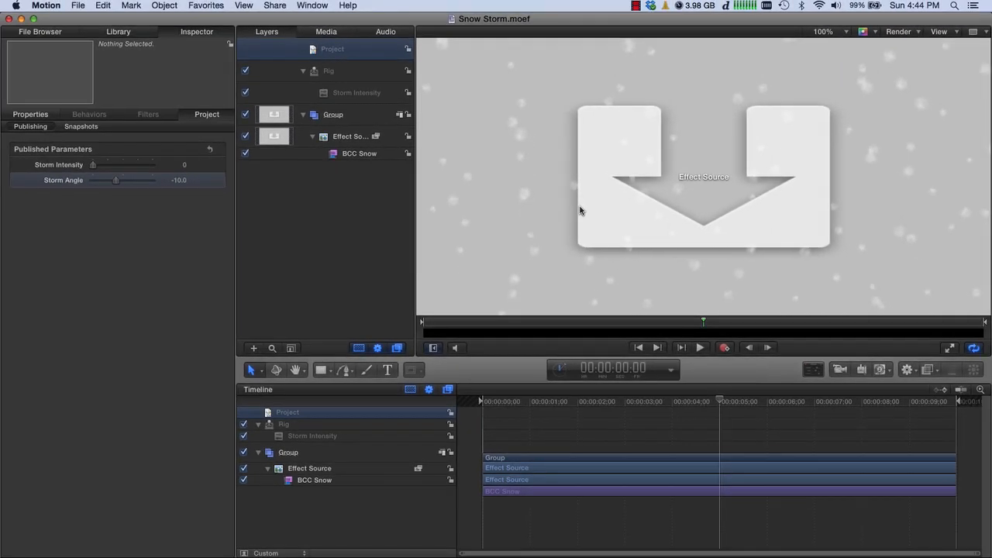
Switch to Final Cut Pro and add the Custom solid generator to the Snow Demo timeline.
key(super+Tab)
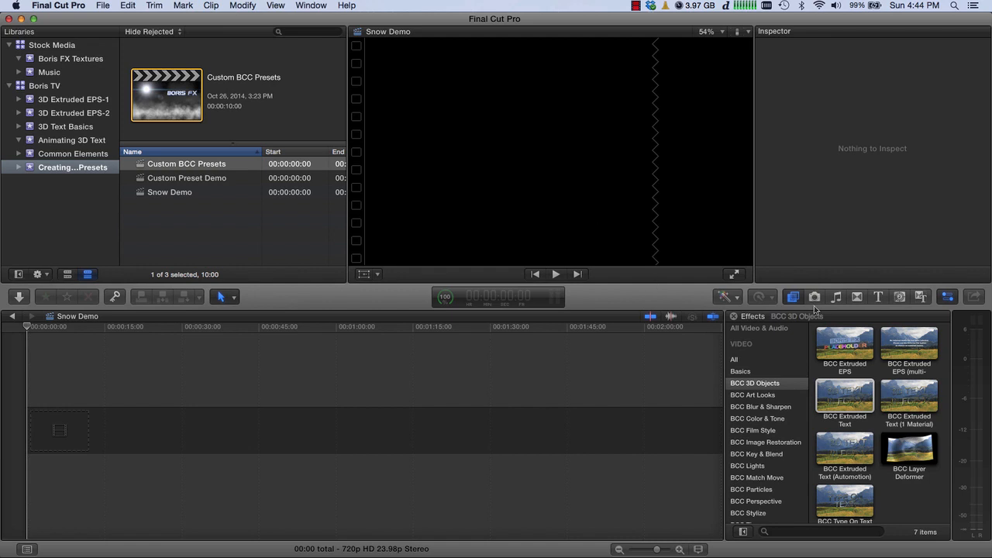
click(899, 297)
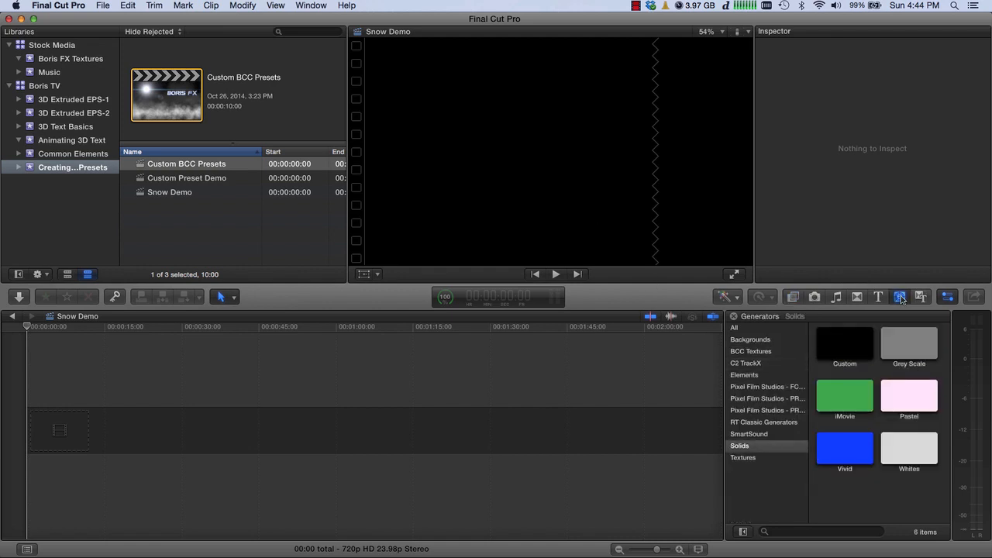
drag(838, 340, 615, 432)
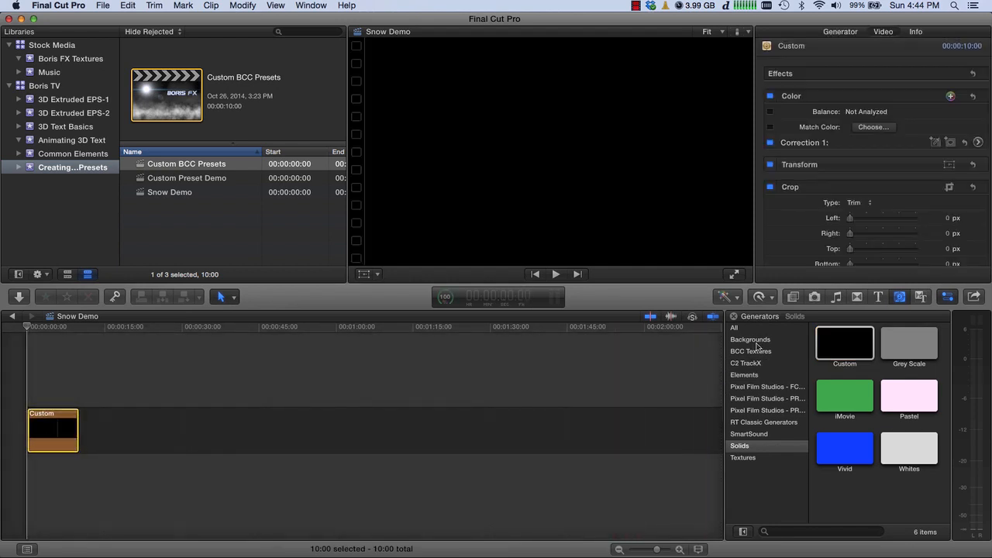
Apply the Snow Storm effect from the BCC Particles category to the Custom generator clip in the timeline.
click(792, 296)
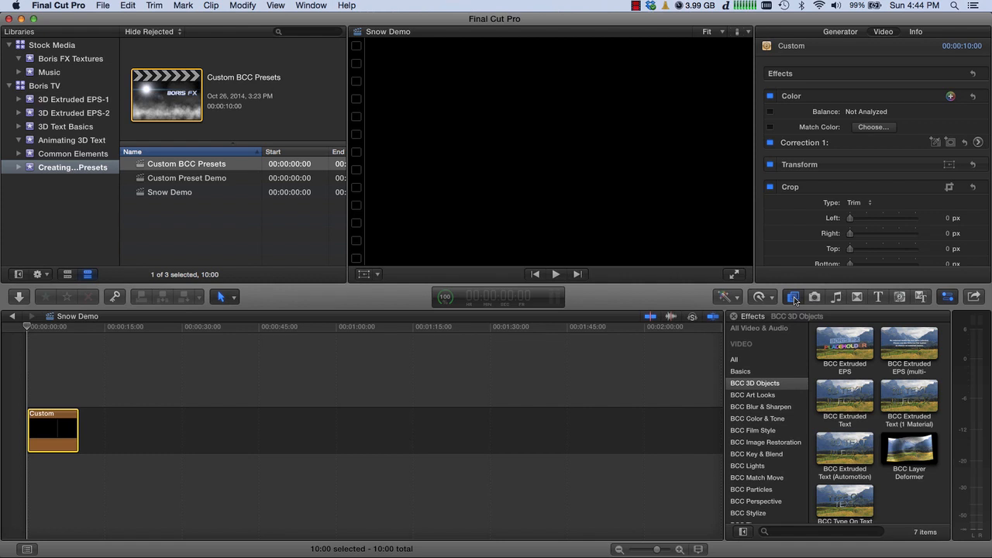
click(758, 495)
scroll(843, 516, down, 3)
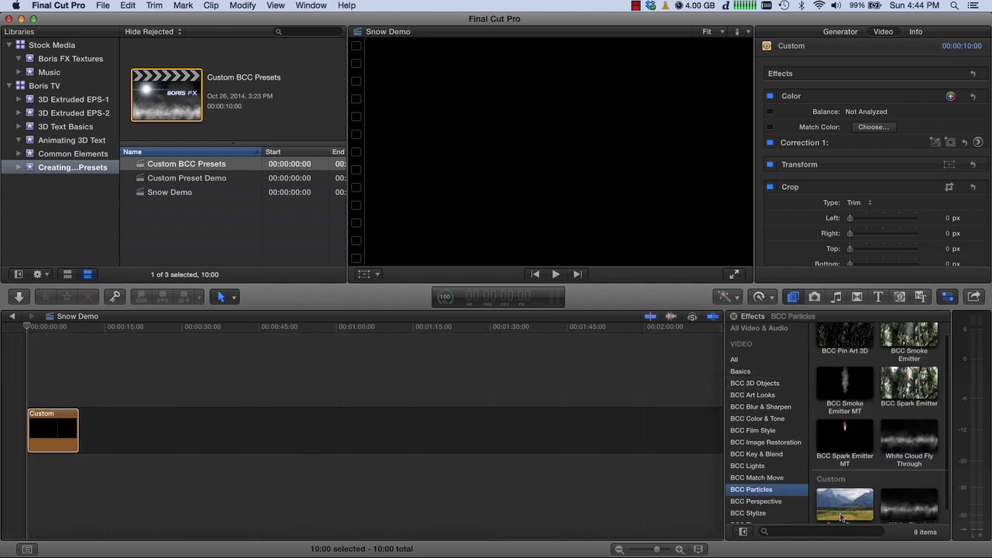
scroll(842, 518, down, 1)
click(841, 494)
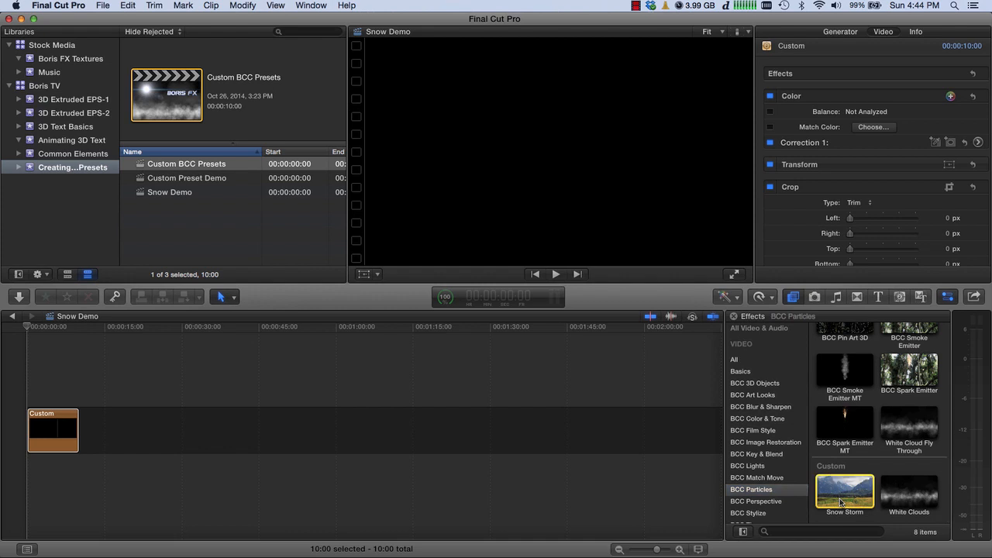
drag(840, 493, 52, 432)
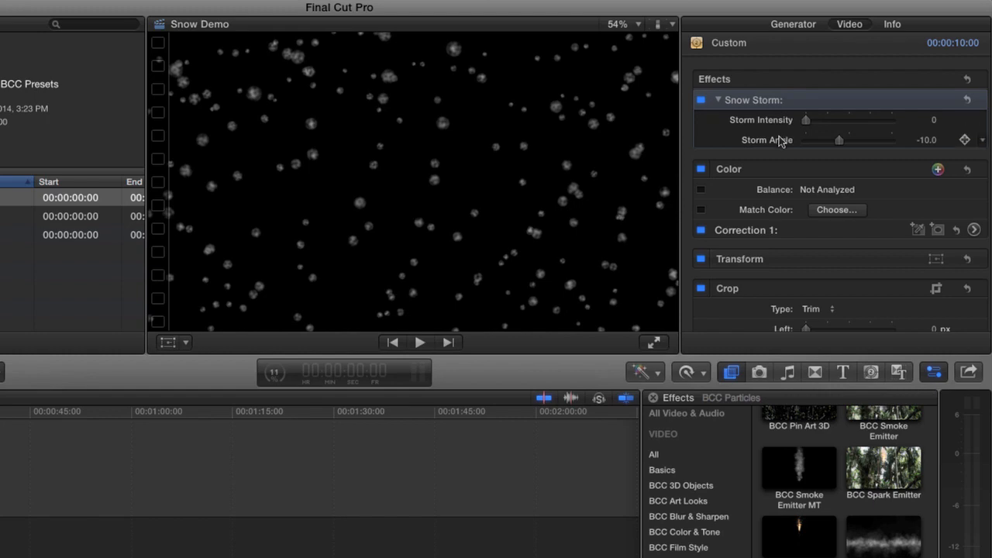
Set the Snow Storm effect's Storm Intensity to about 41.87 and Storm Angle to -33.0, and play the clip.
mouse_move(806, 127)
mouse_down()
mouse_move(846, 126)
mouse_move(817, 141)
mouse_up()
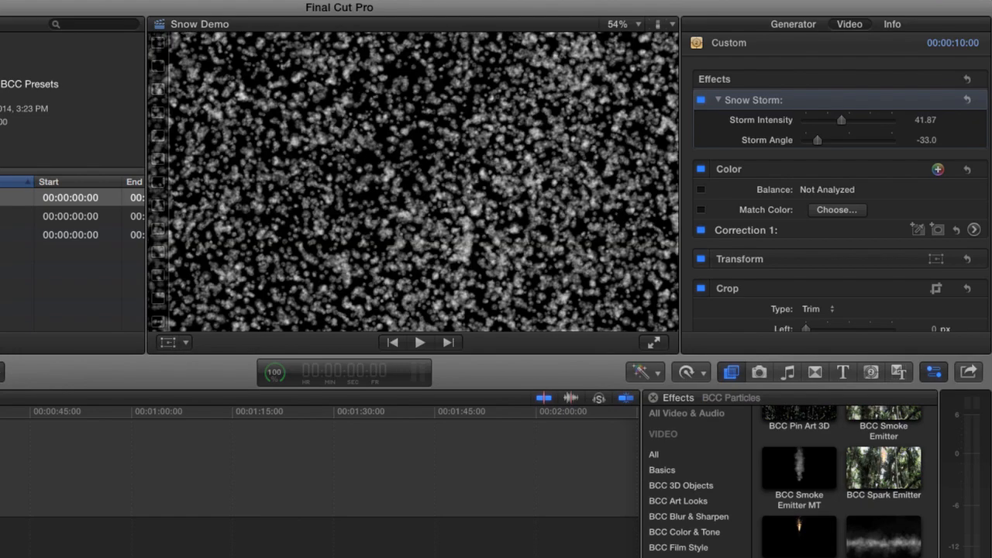
key(space)
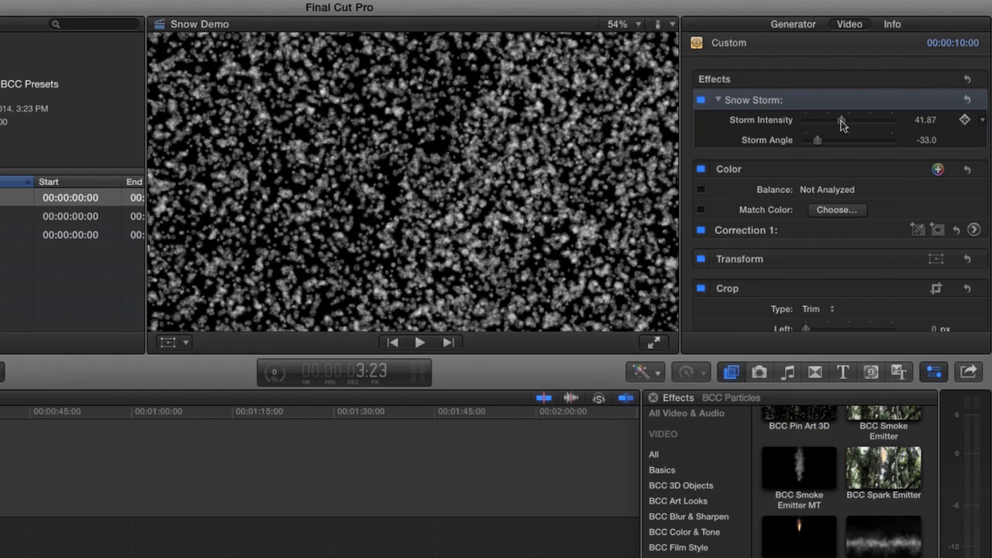
Set the Snow Storm effect's Storm Intensity to 0 and play the clip to preview the light snowfall.
drag(842, 123, 799, 125)
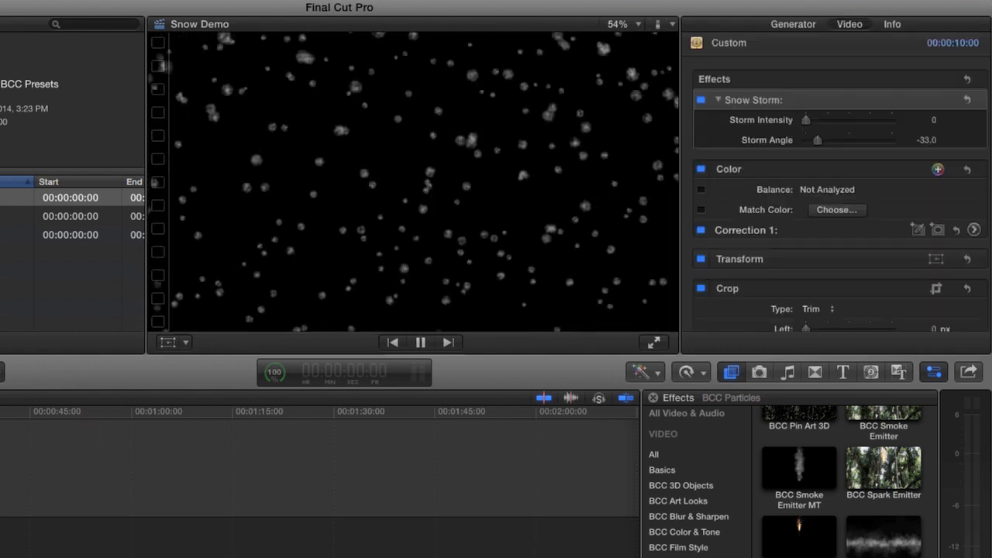
key(space)
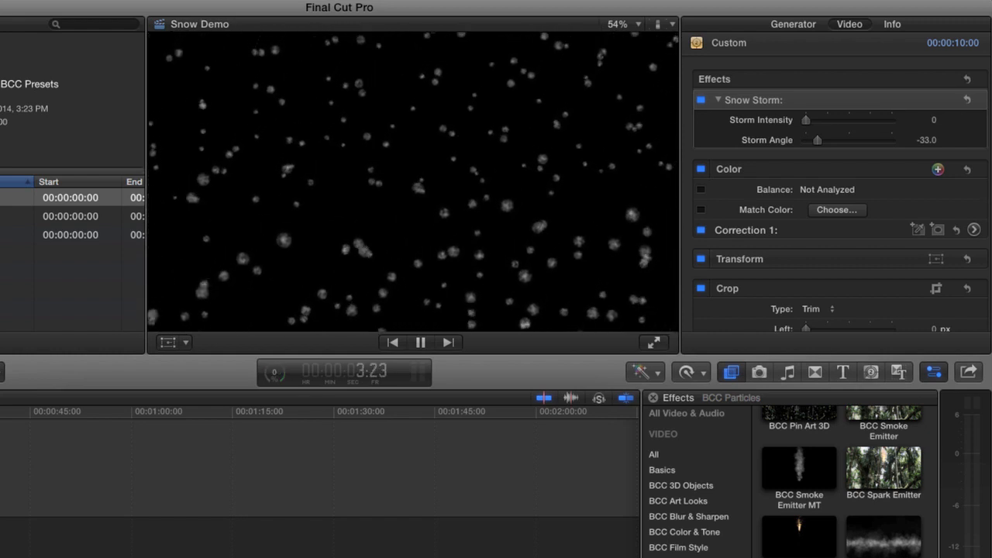
key(space)
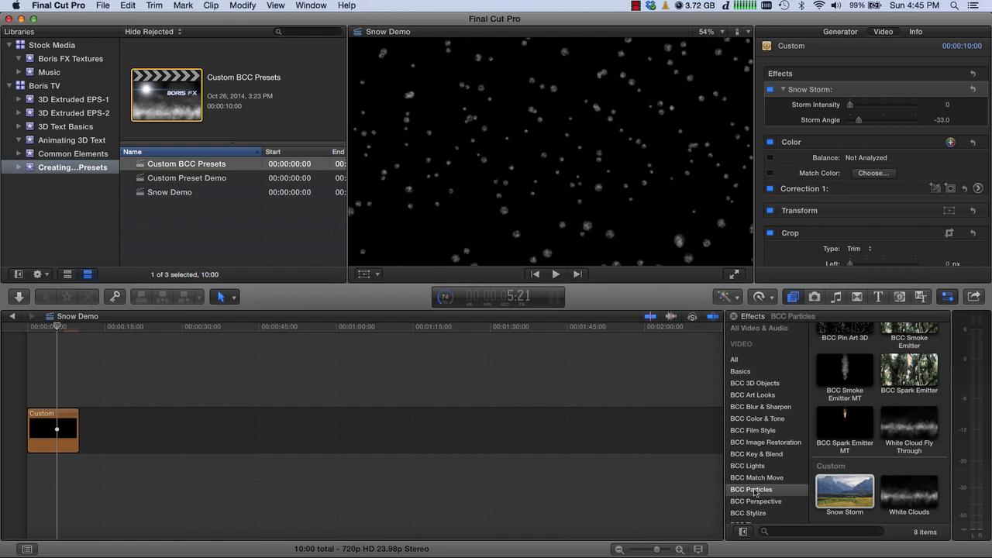
scroll(844, 395, up, 2)
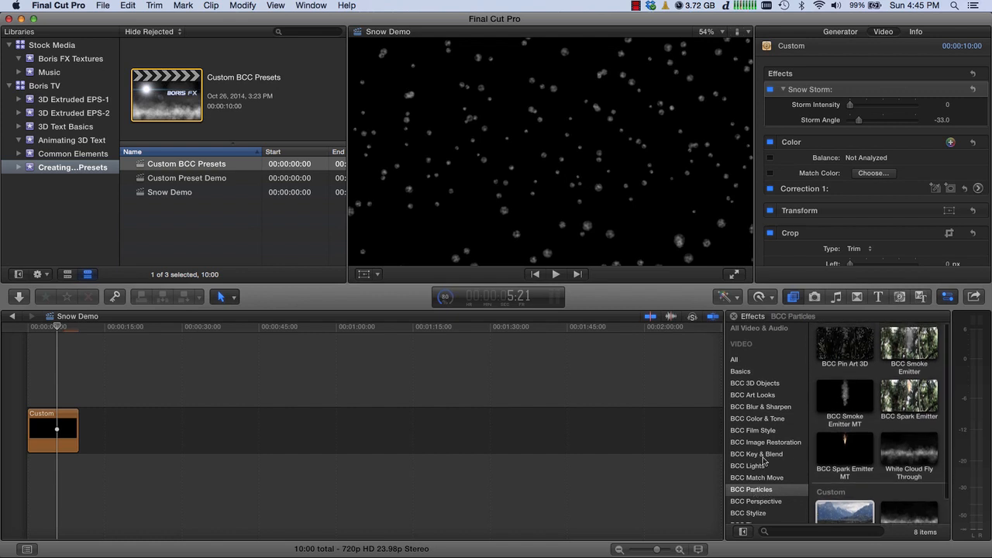